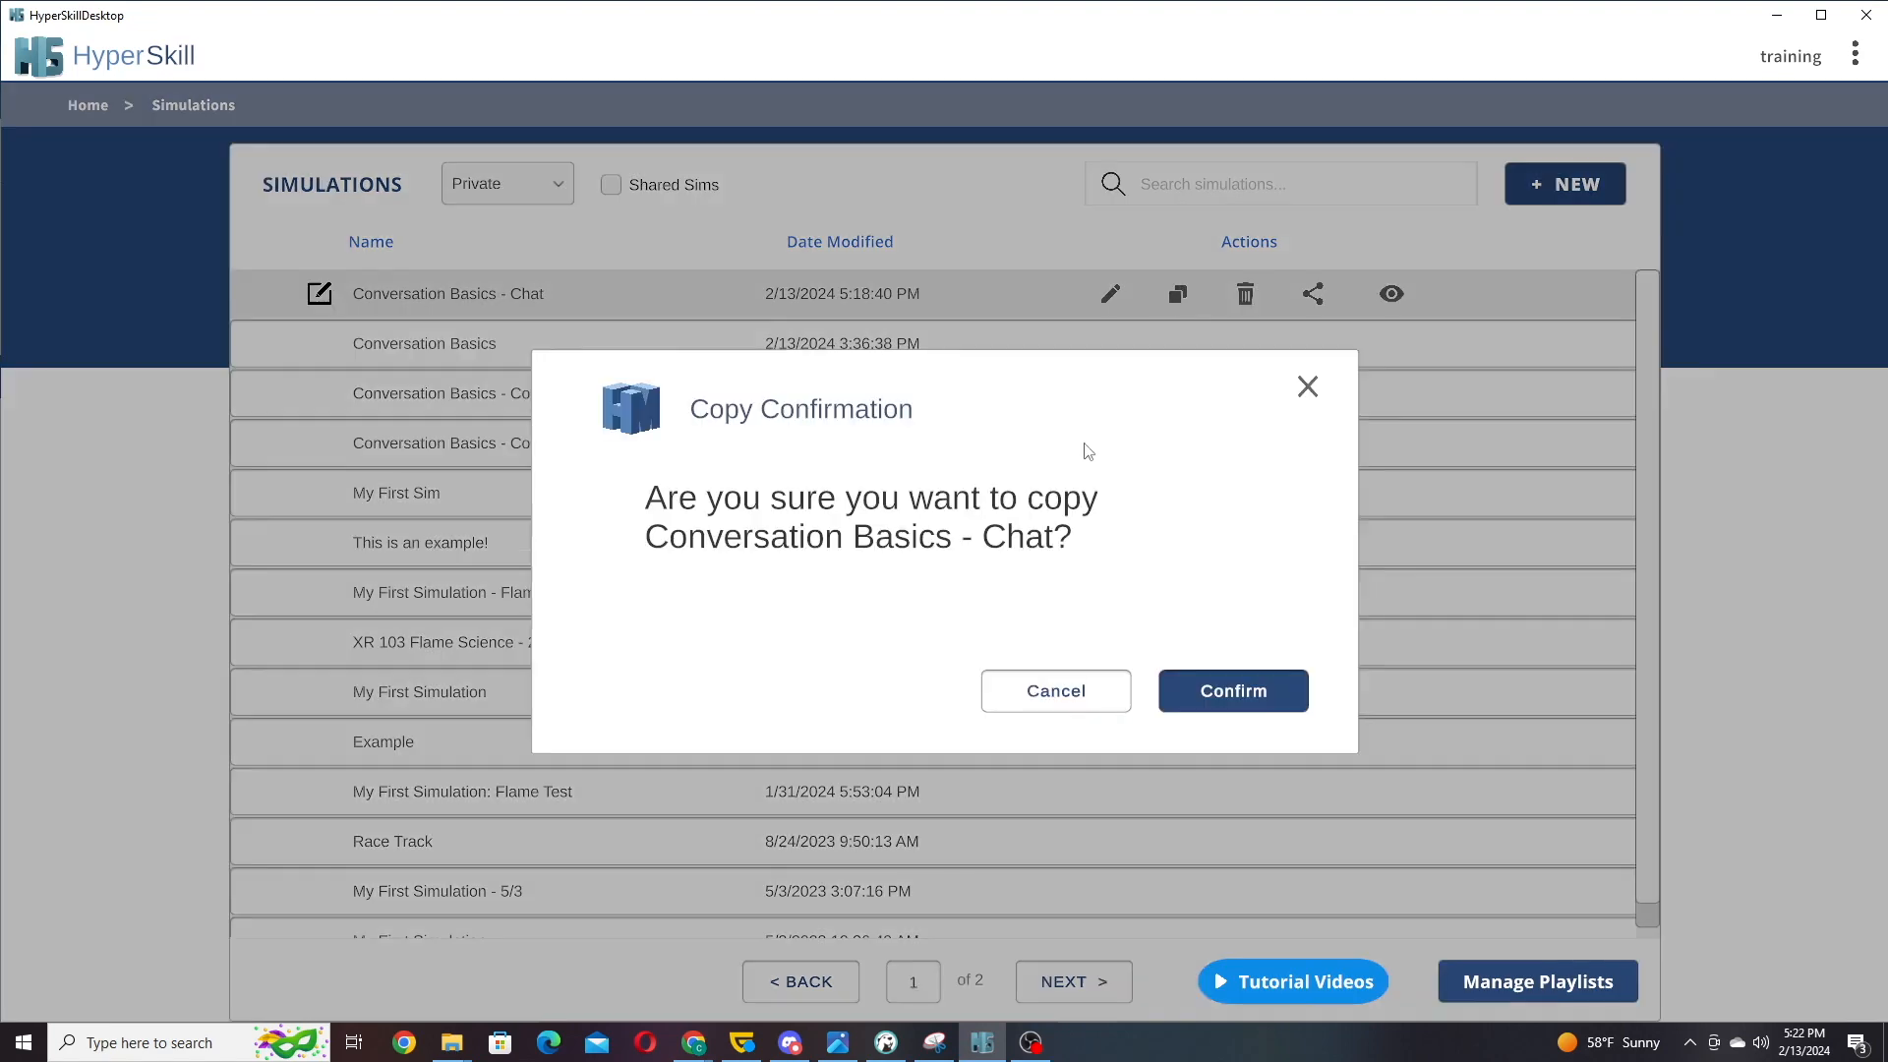
- Copy the "Conversation Basics - Chat" simulation and rename the copy "Conversation Basics - 3D"
click(1229, 694)
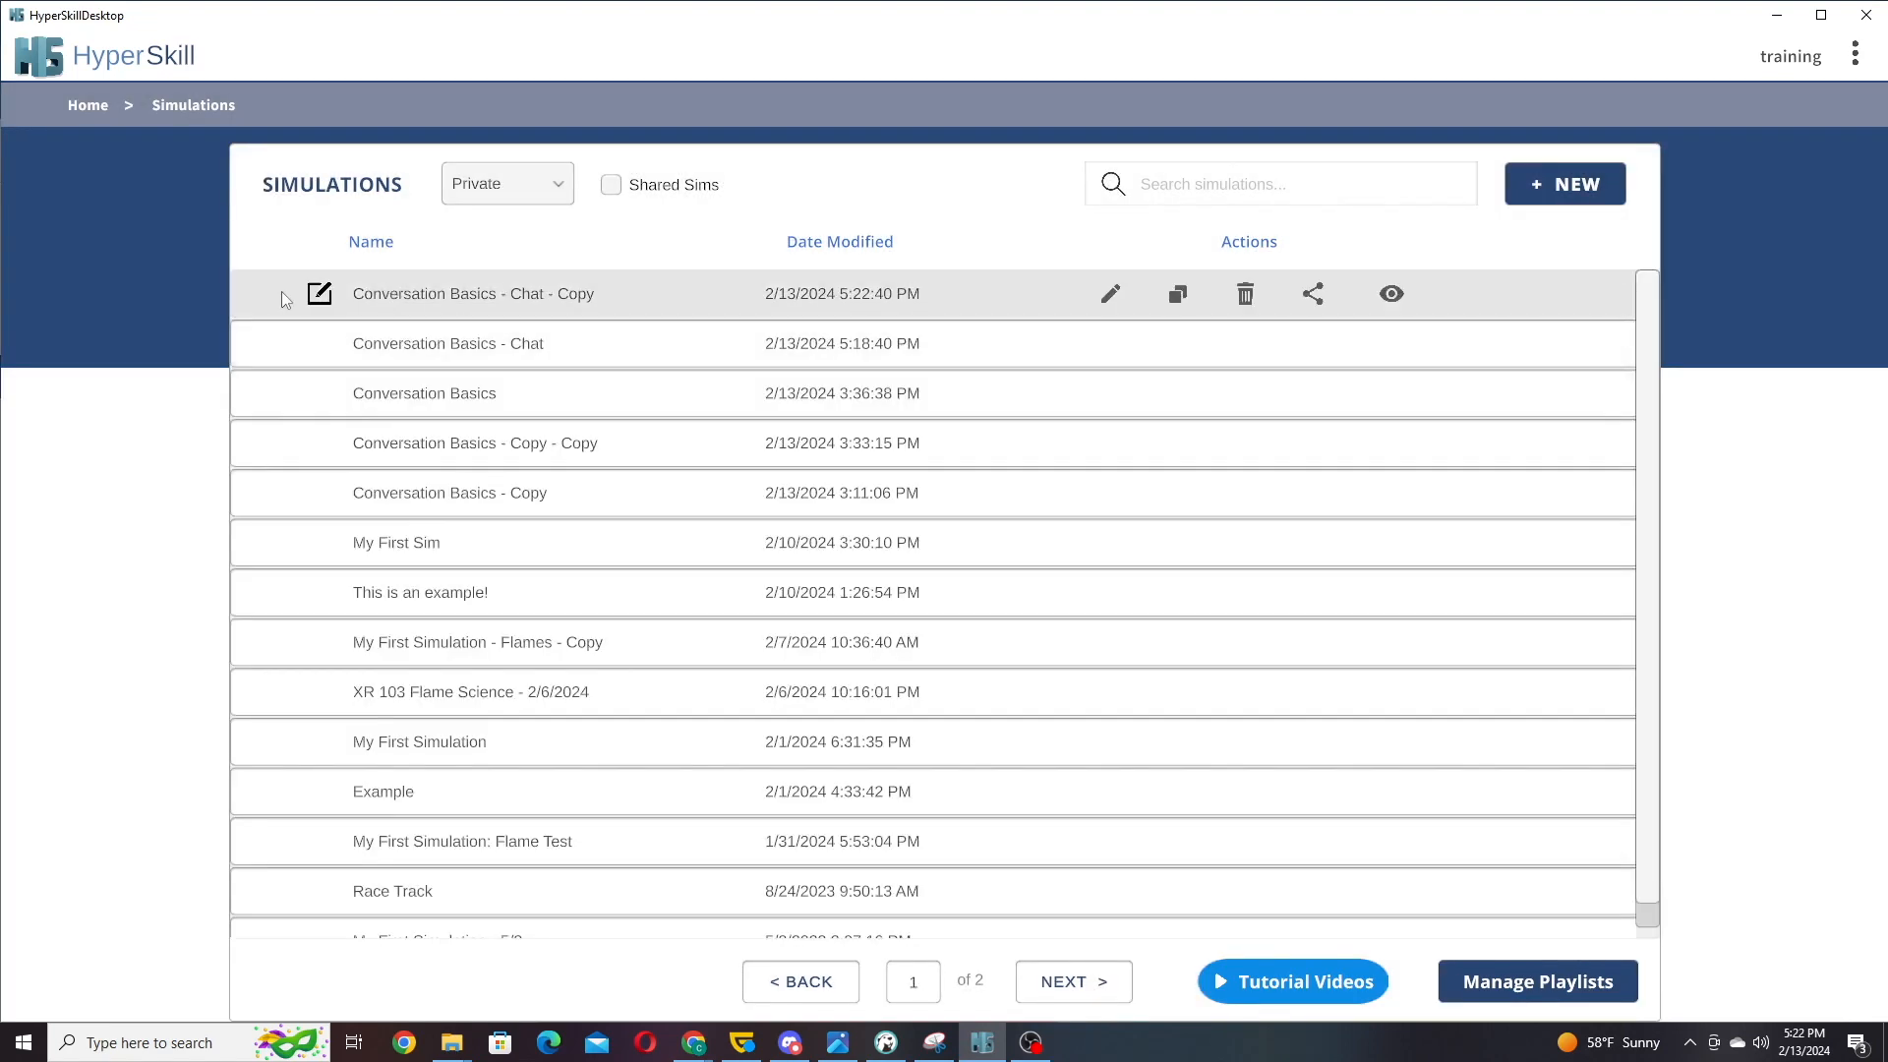
click(319, 293)
click(1154, 602)
double_click(1028, 603)
shift+click(1143, 611)
text(3D)
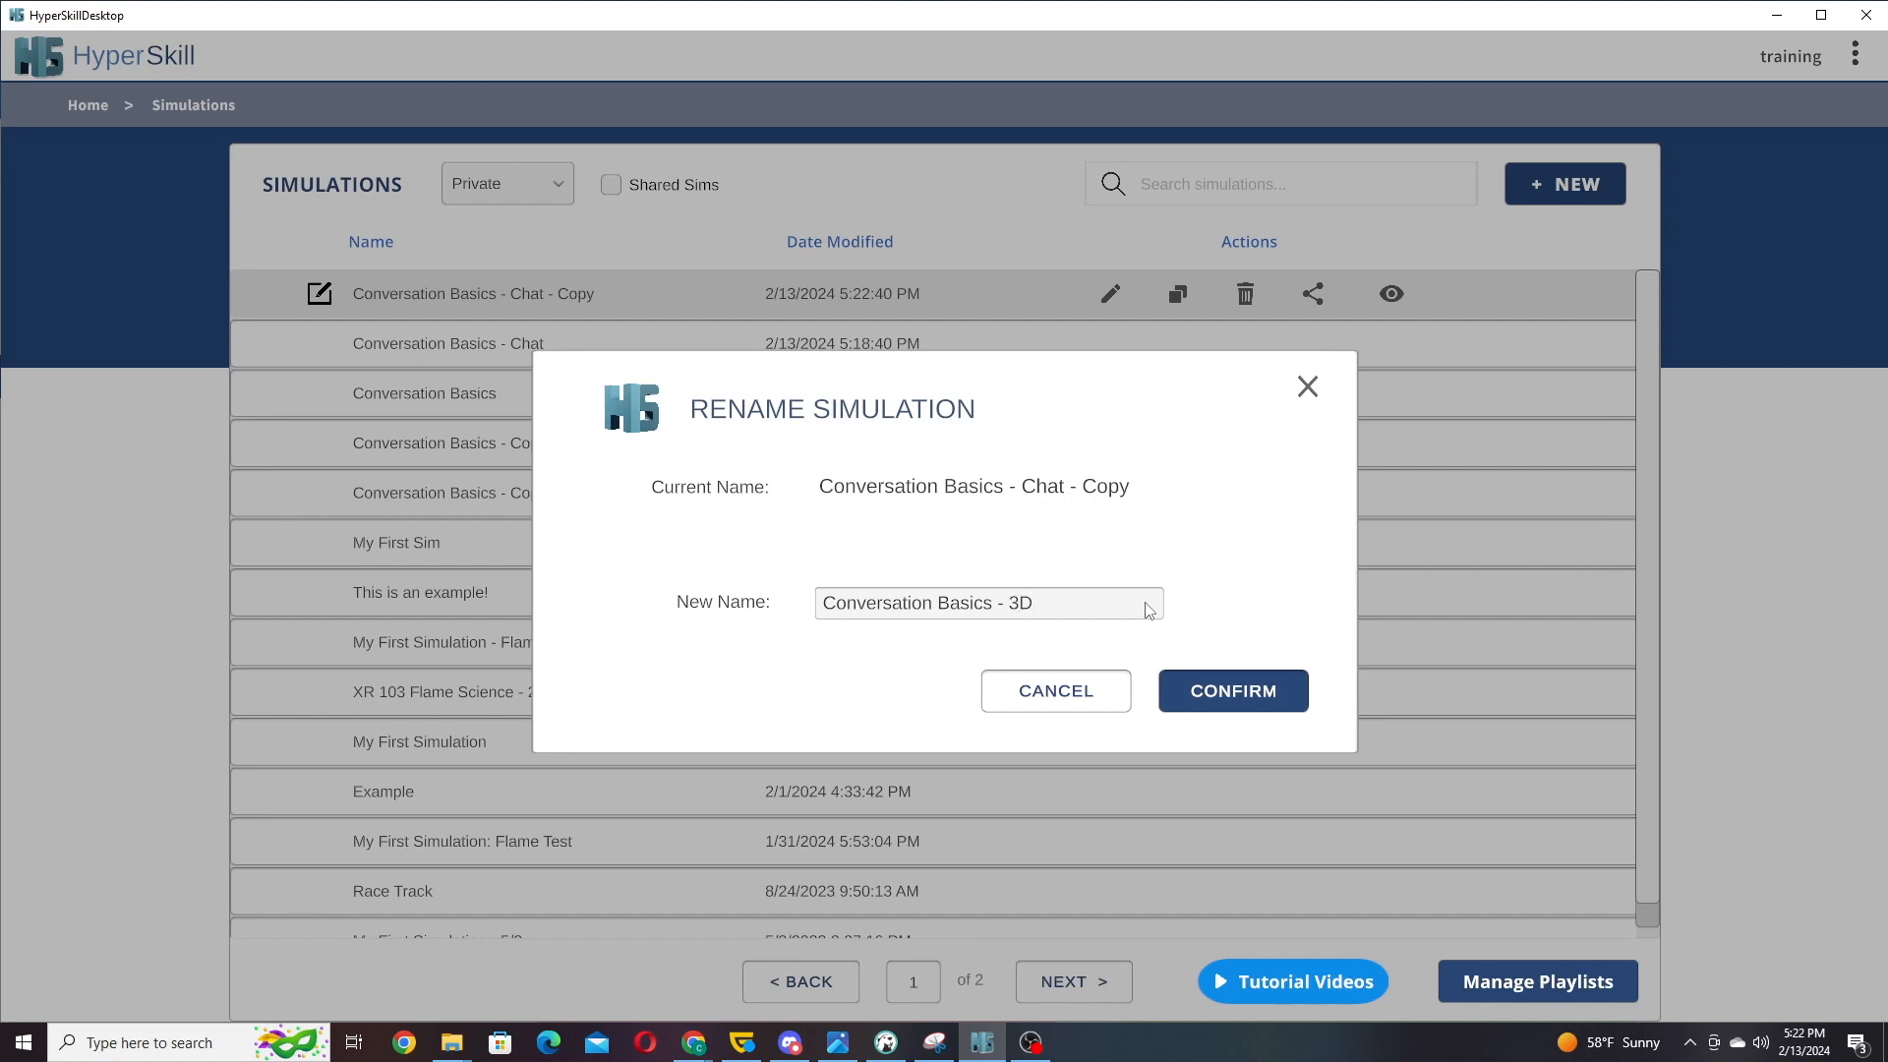
click(1244, 691)
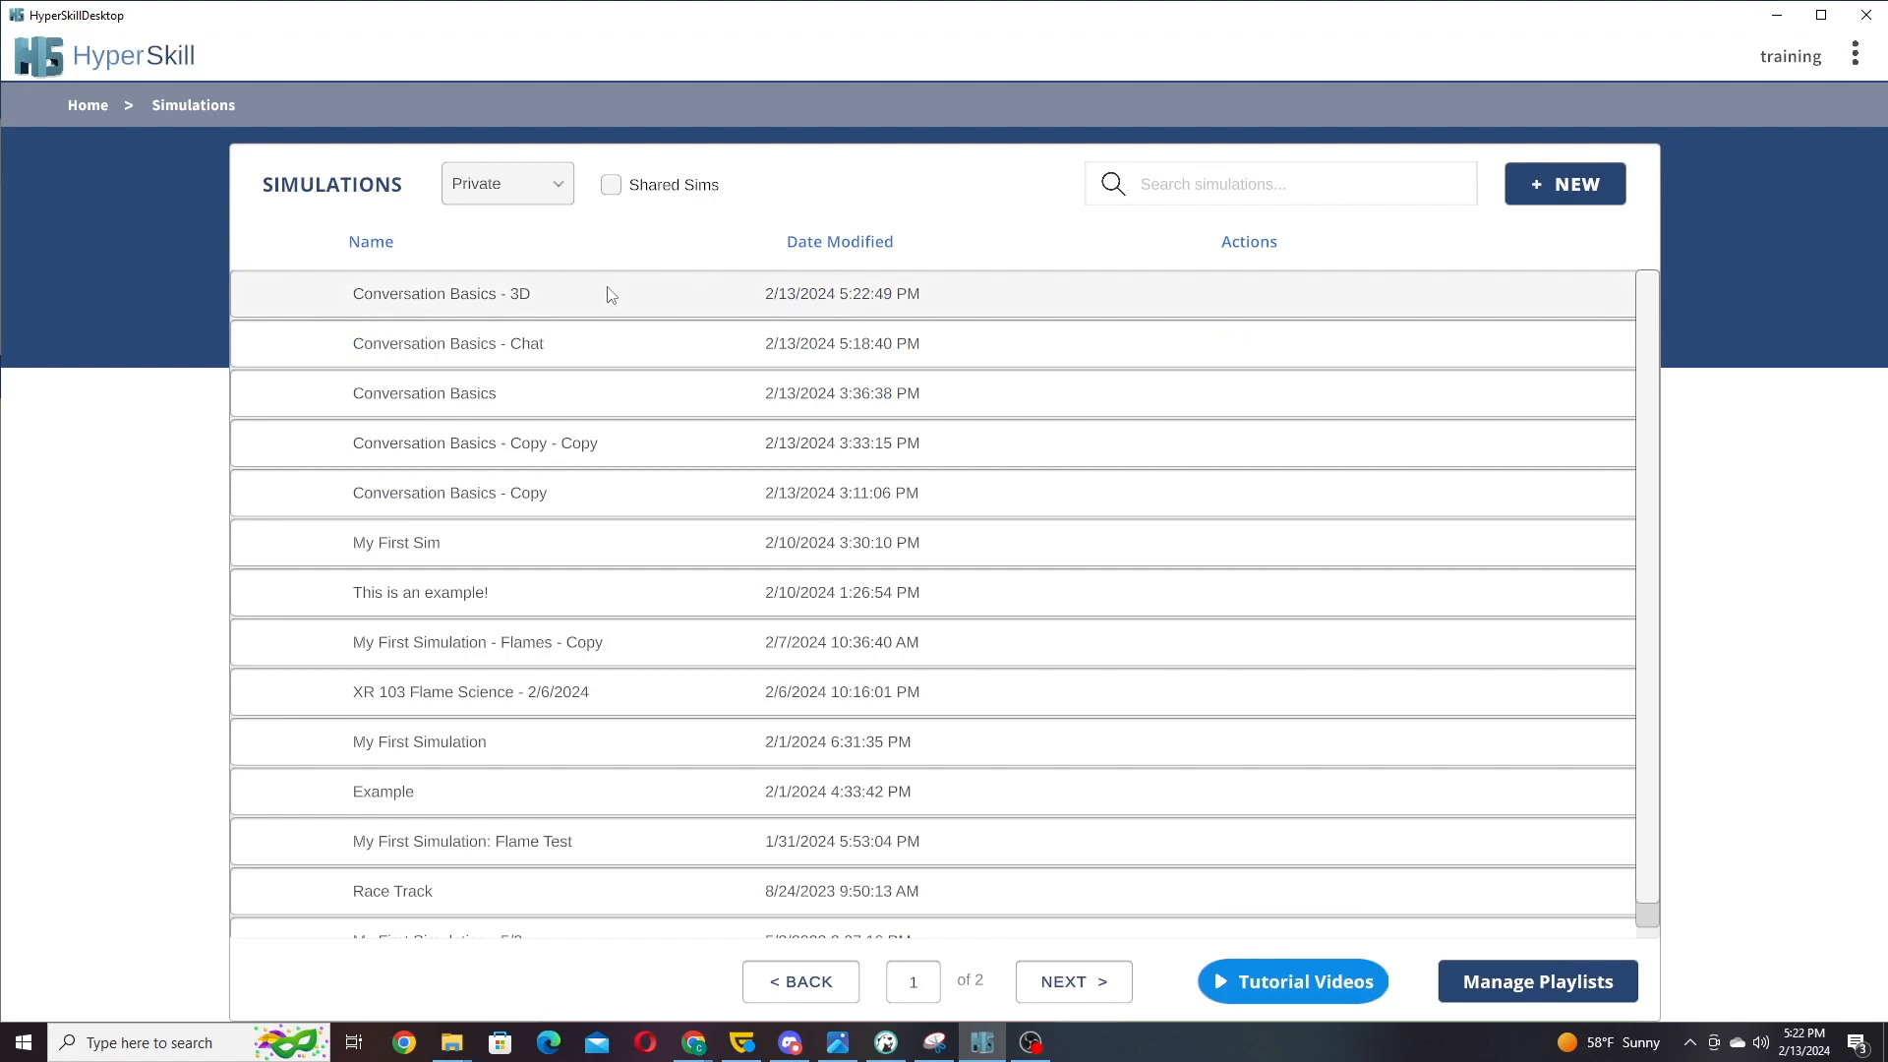
- Open "Conversation Basics - 3D" for editing and place the Casual_Martin virtual person on the floor between the magenta block and the white disc
mouse_move(758, 313)
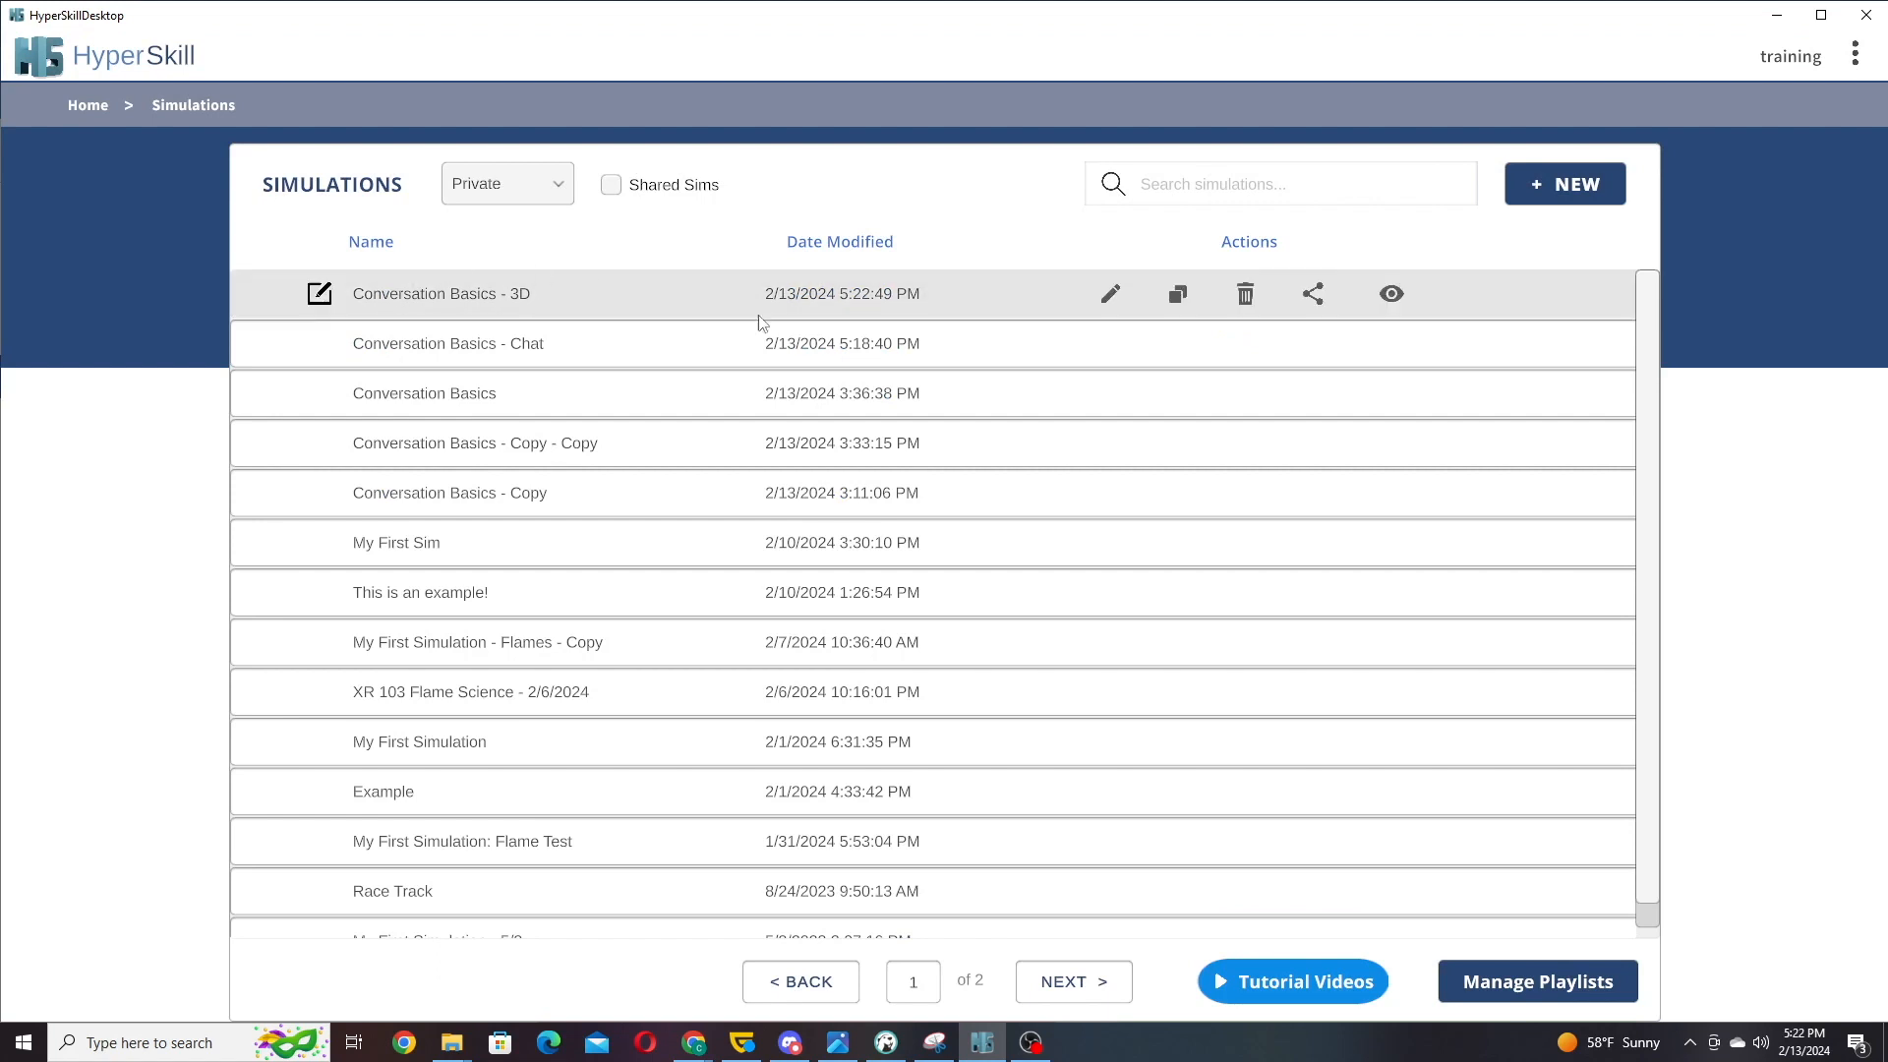
click(1110, 296)
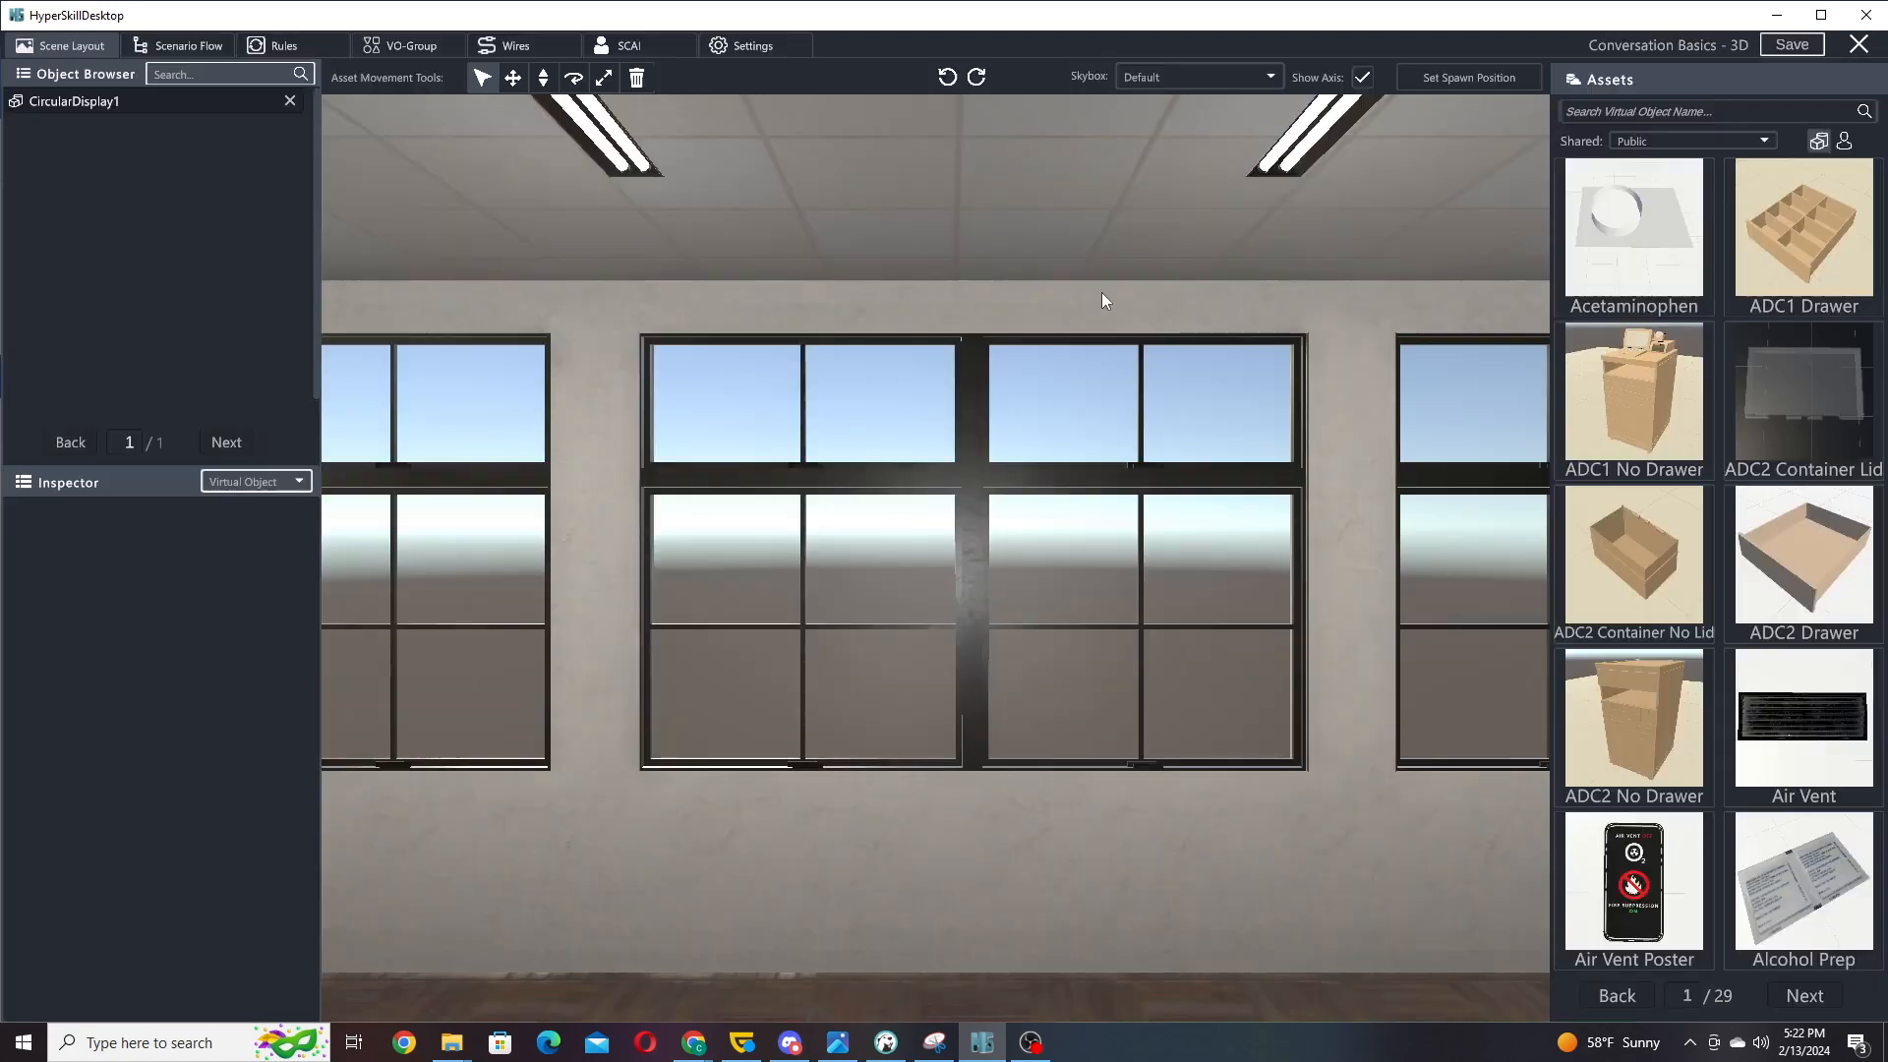
drag(1074, 345, 446, 590)
drag(816, 551, 712, 539)
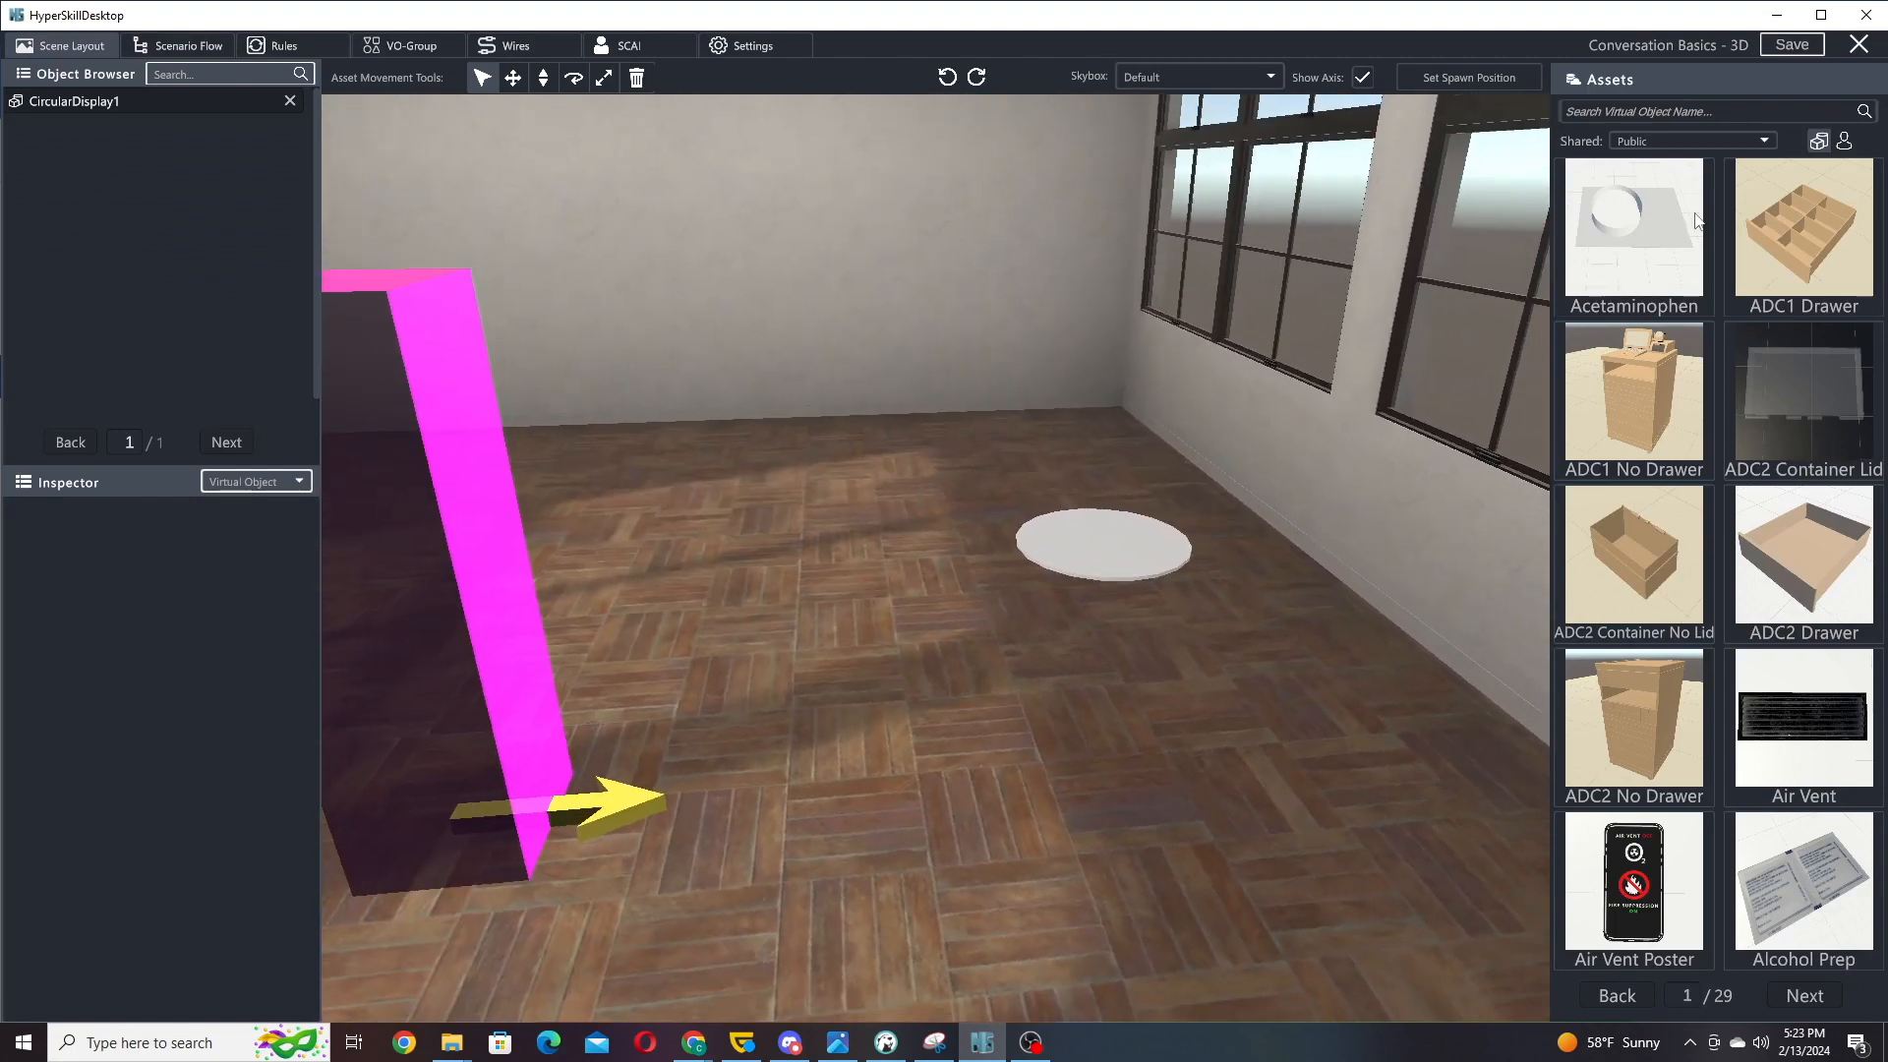
click(1846, 144)
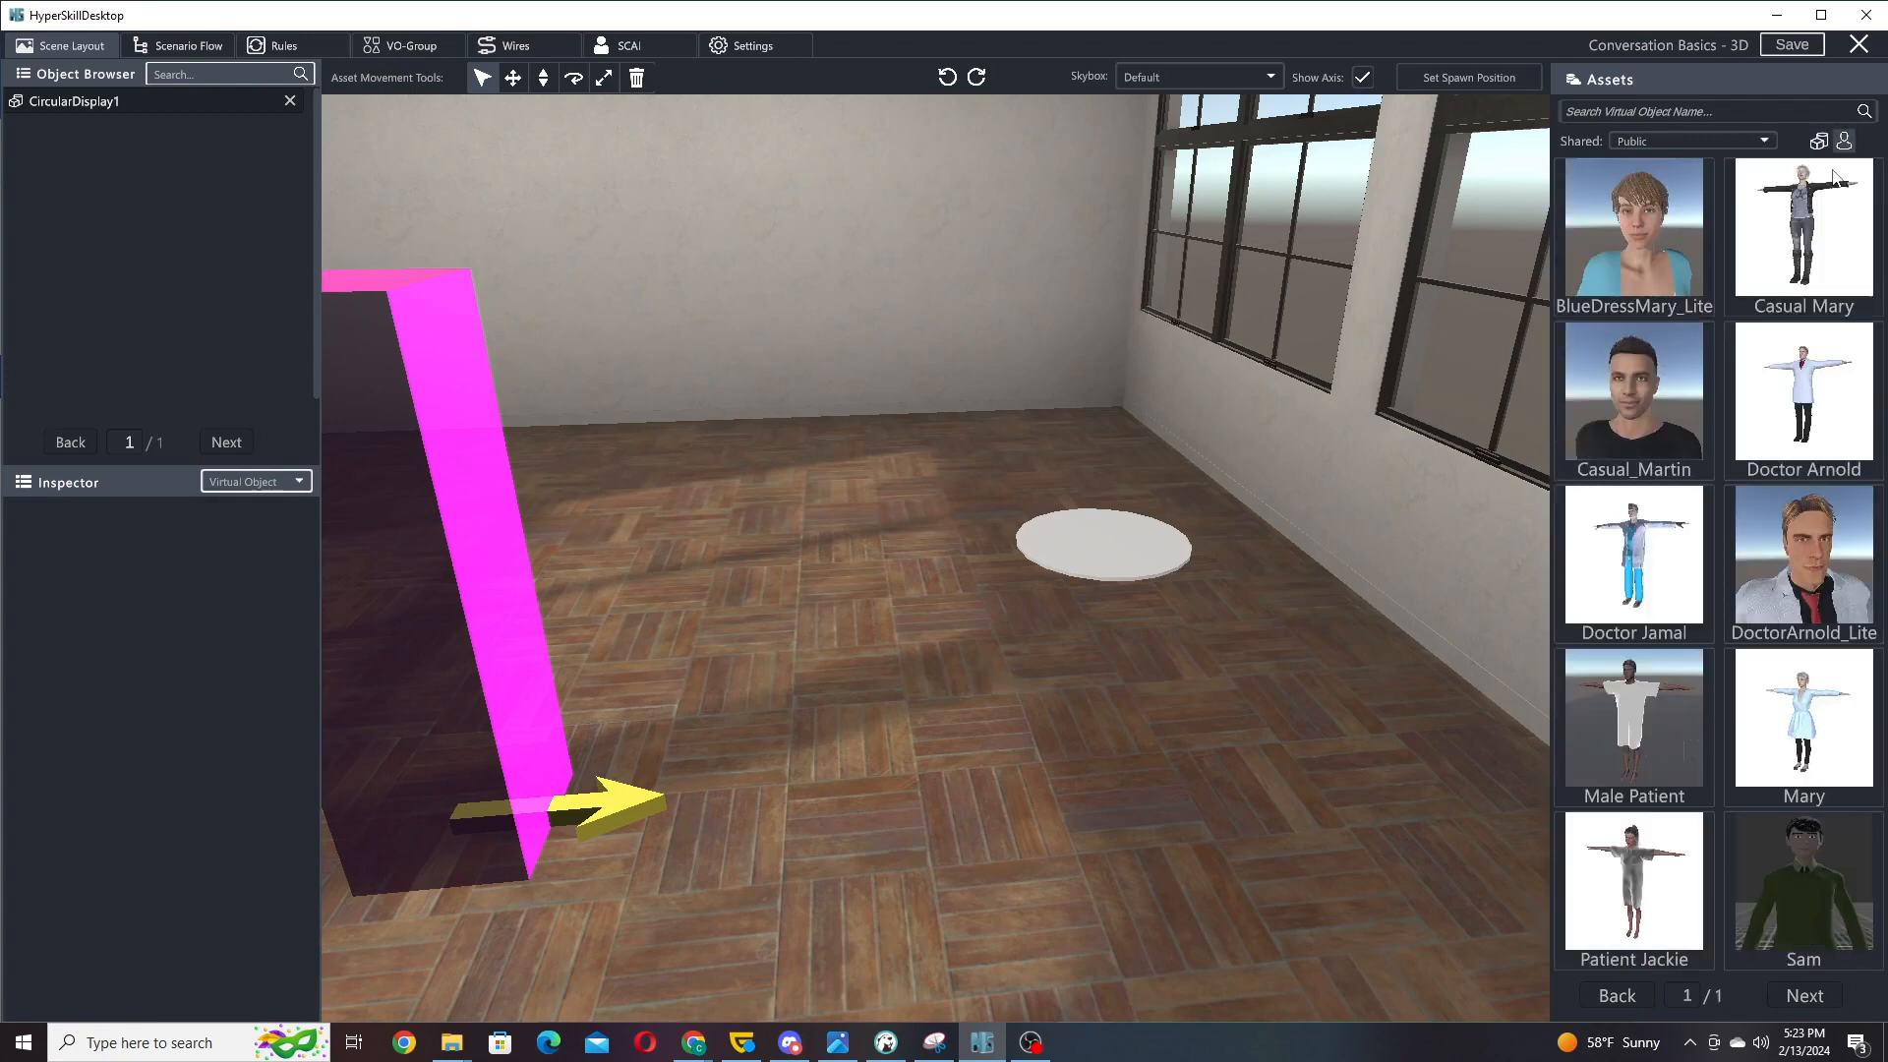
drag(1609, 420, 973, 806)
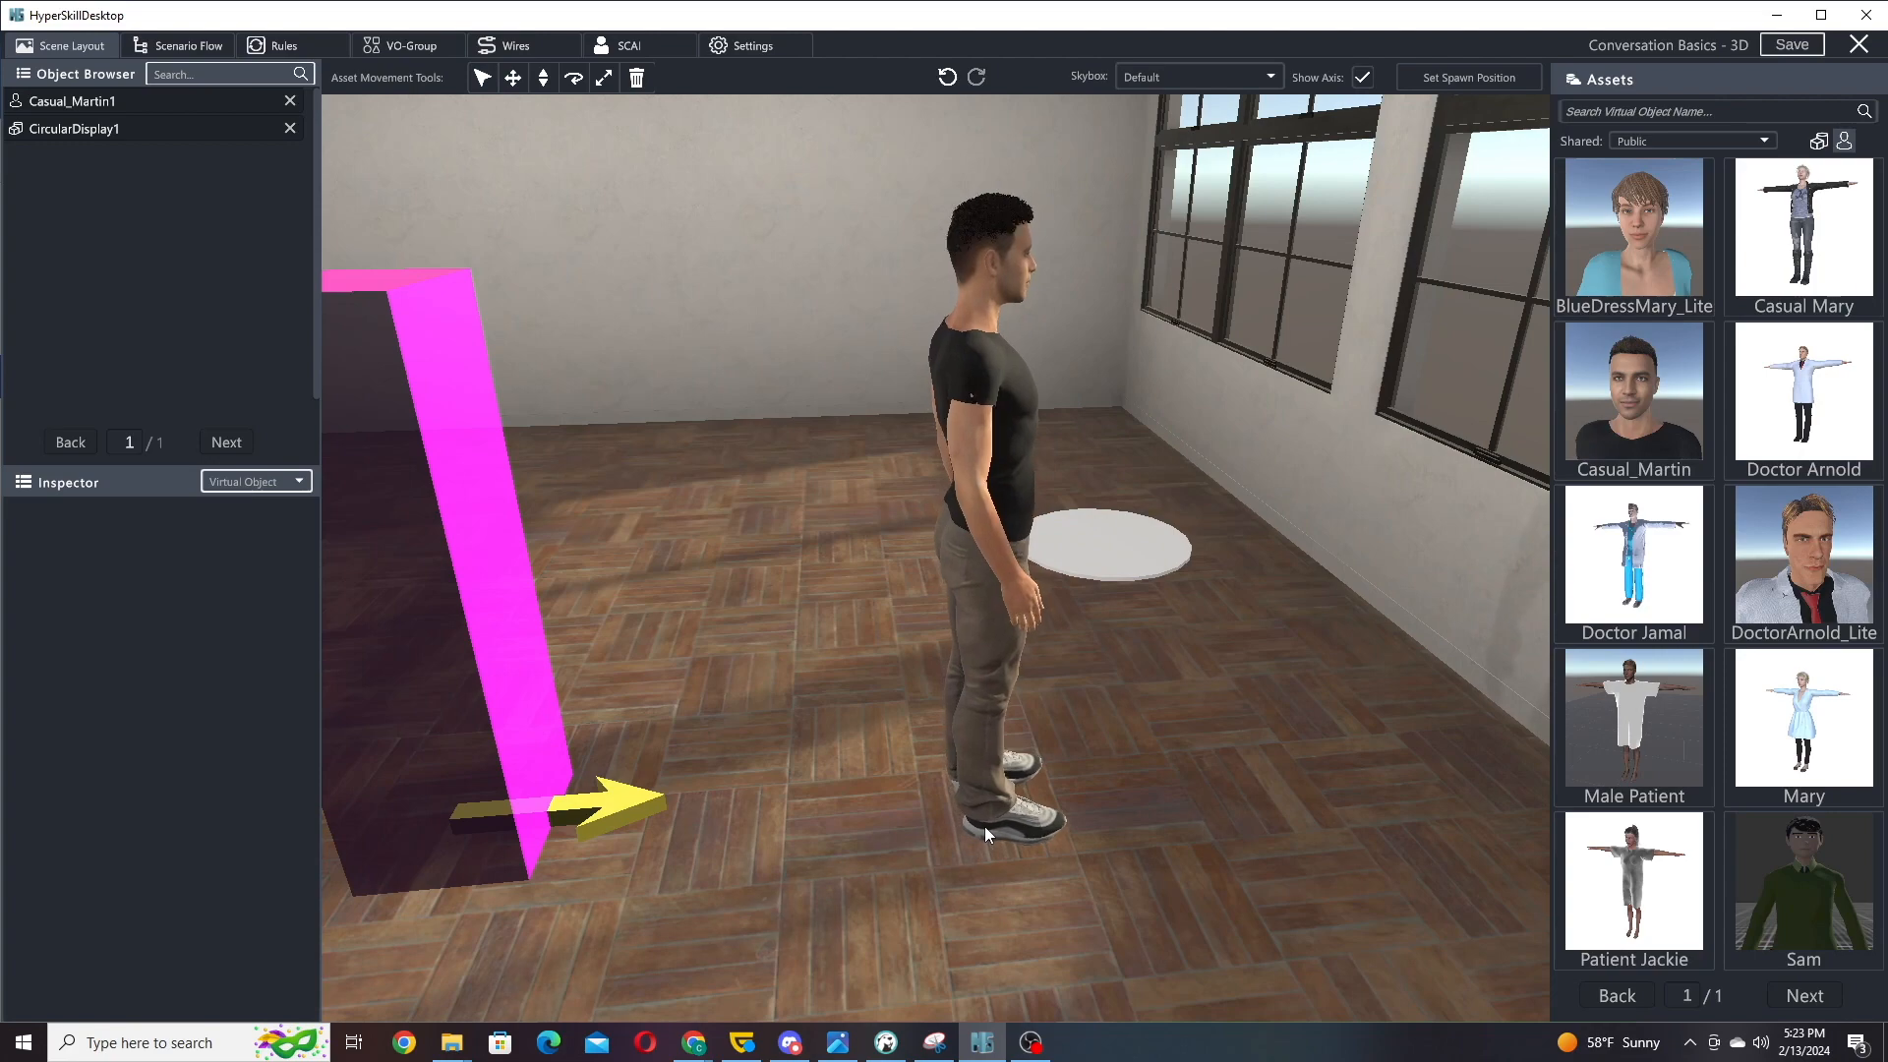
- Set Casual_Martin1's Y rotation to 180 and move him in front of the magenta block, at about X -0.05, Z 1.58
click(958, 526)
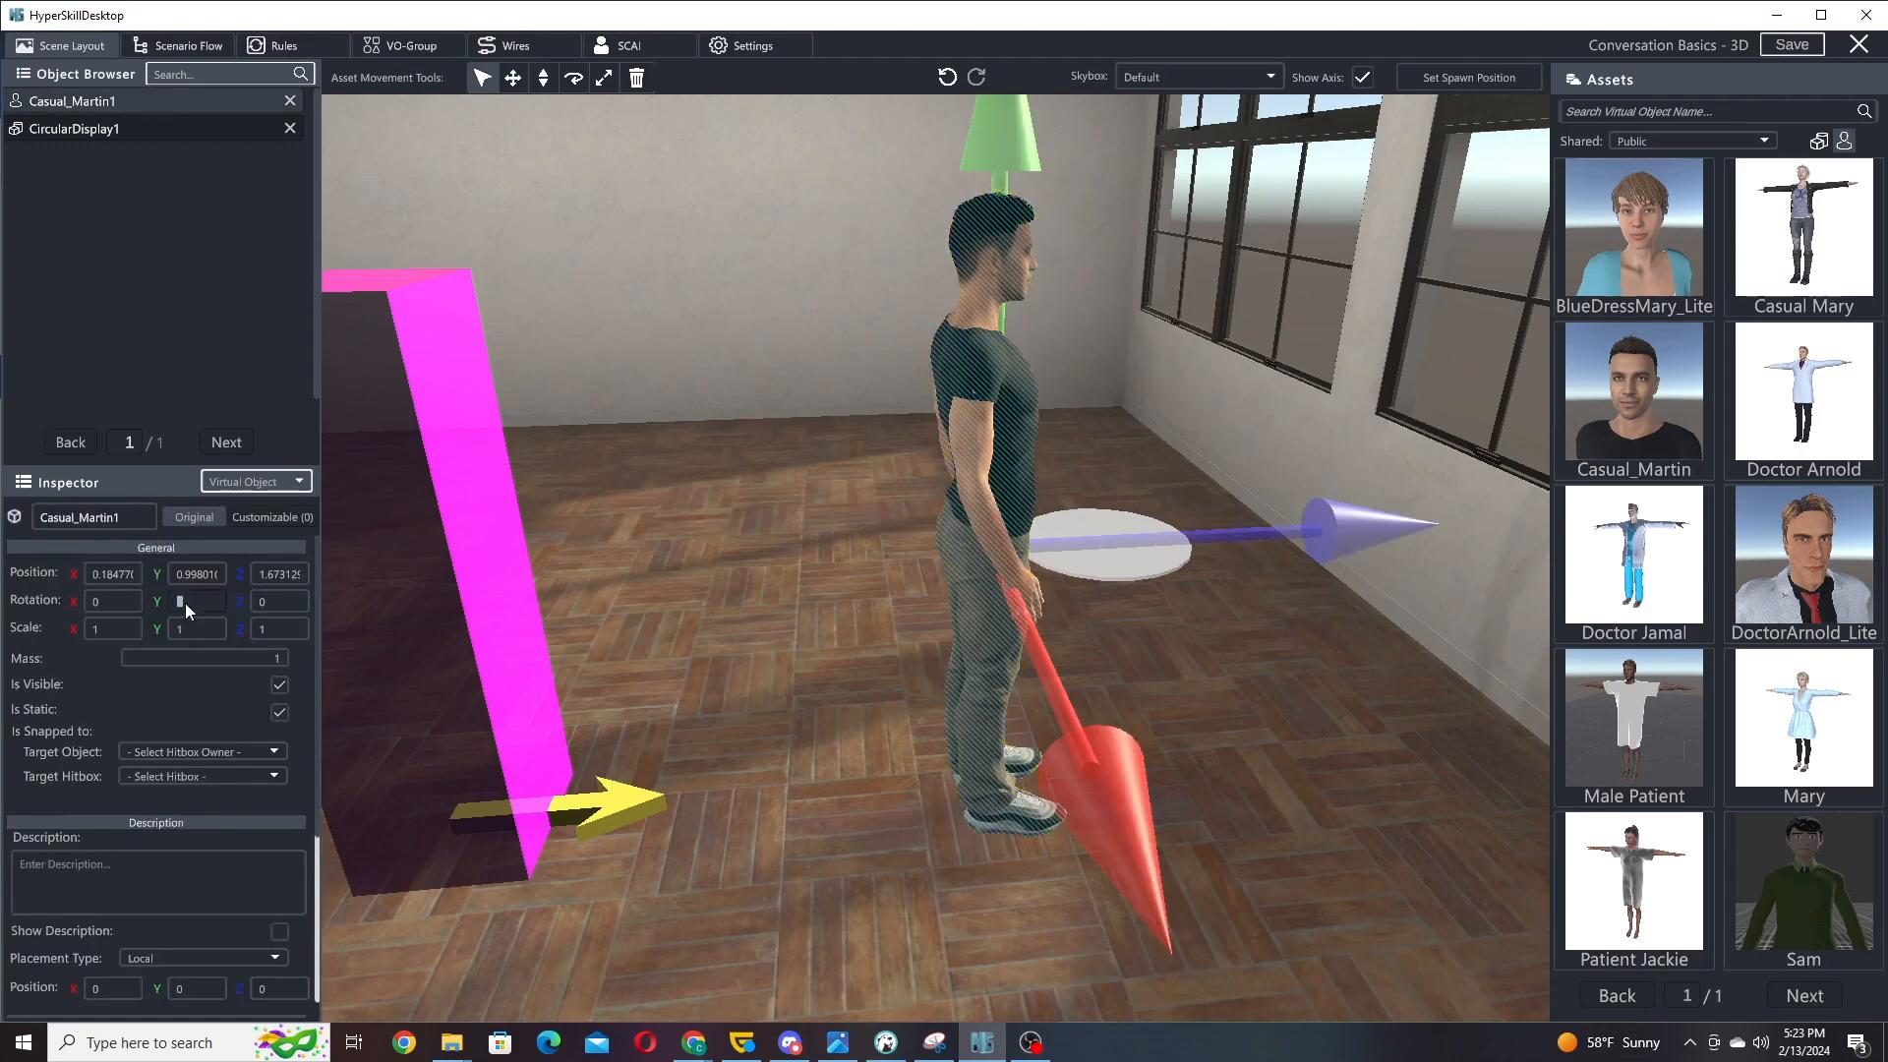
text(180)
drag(505, 572, 1289, 641)
click(512, 78)
drag(1113, 366, 1033, 371)
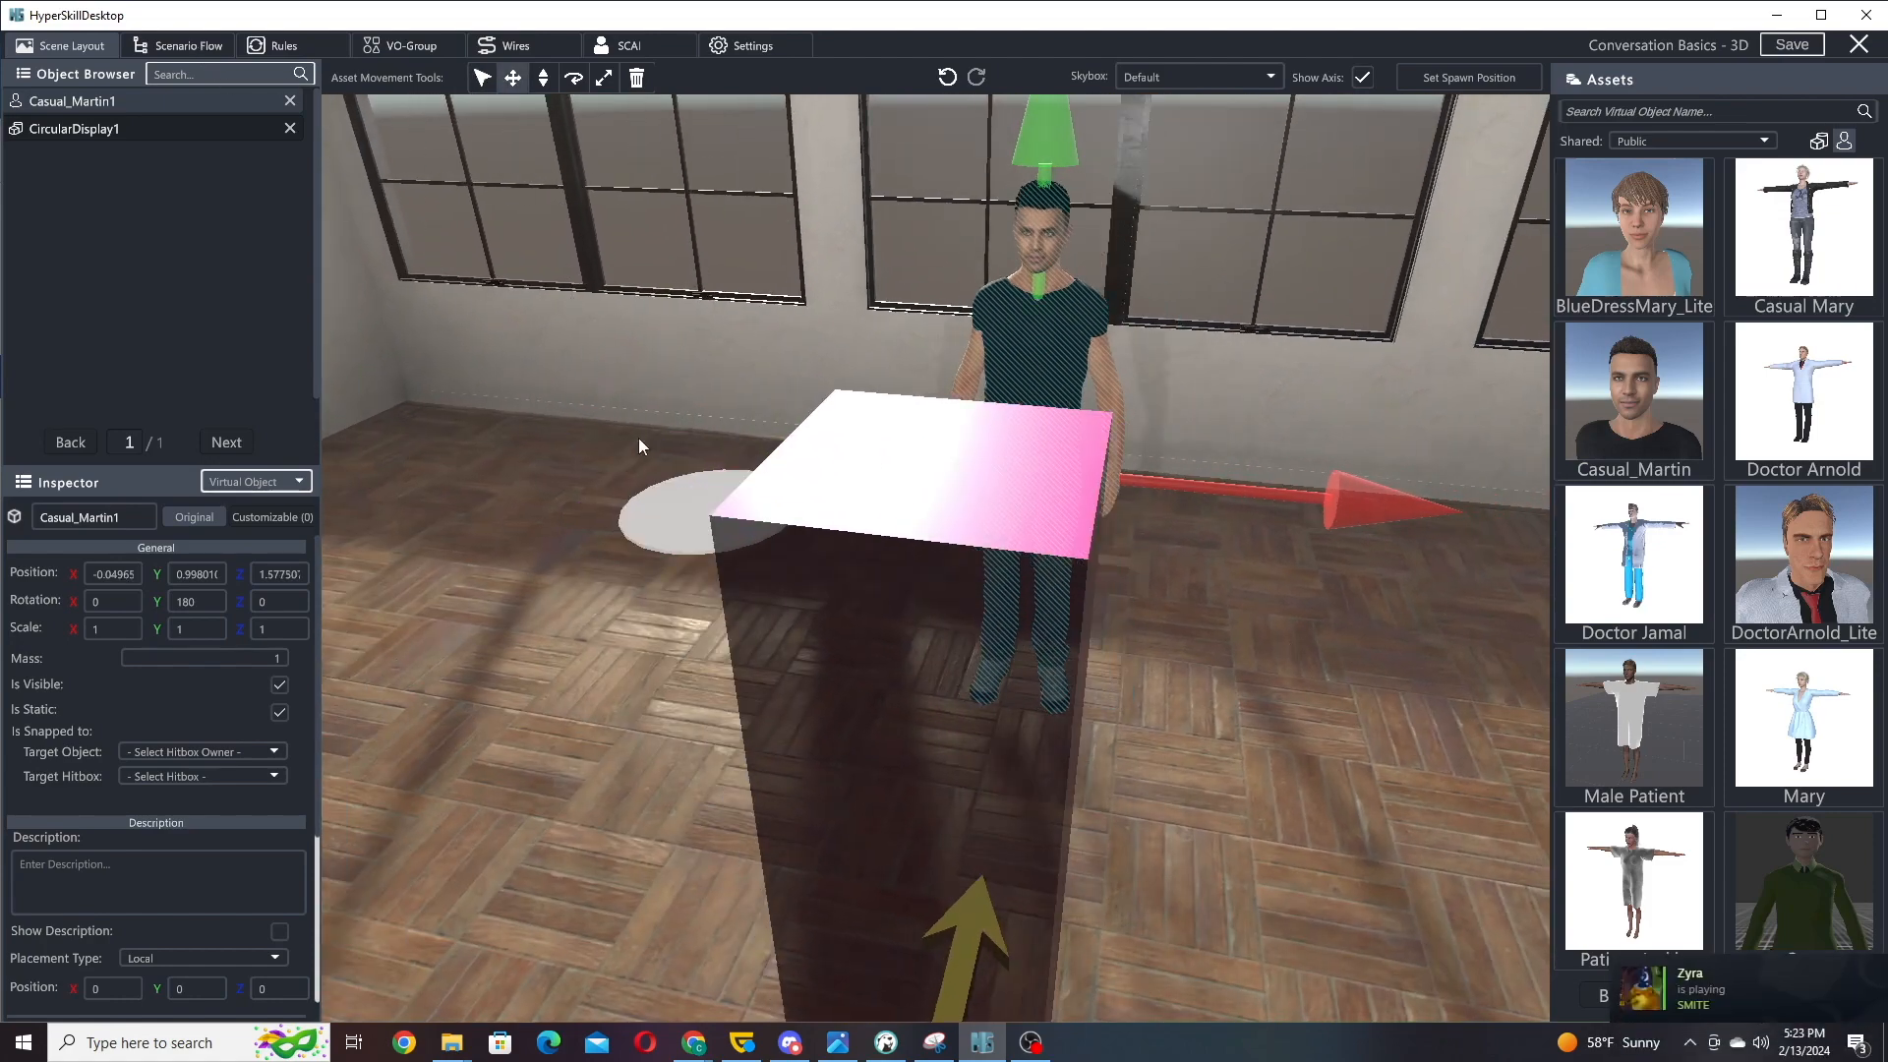
- Make CircularDisplay1 not visible and move it back to the window wall, at about X -2.97, Z 4.69
click(678, 506)
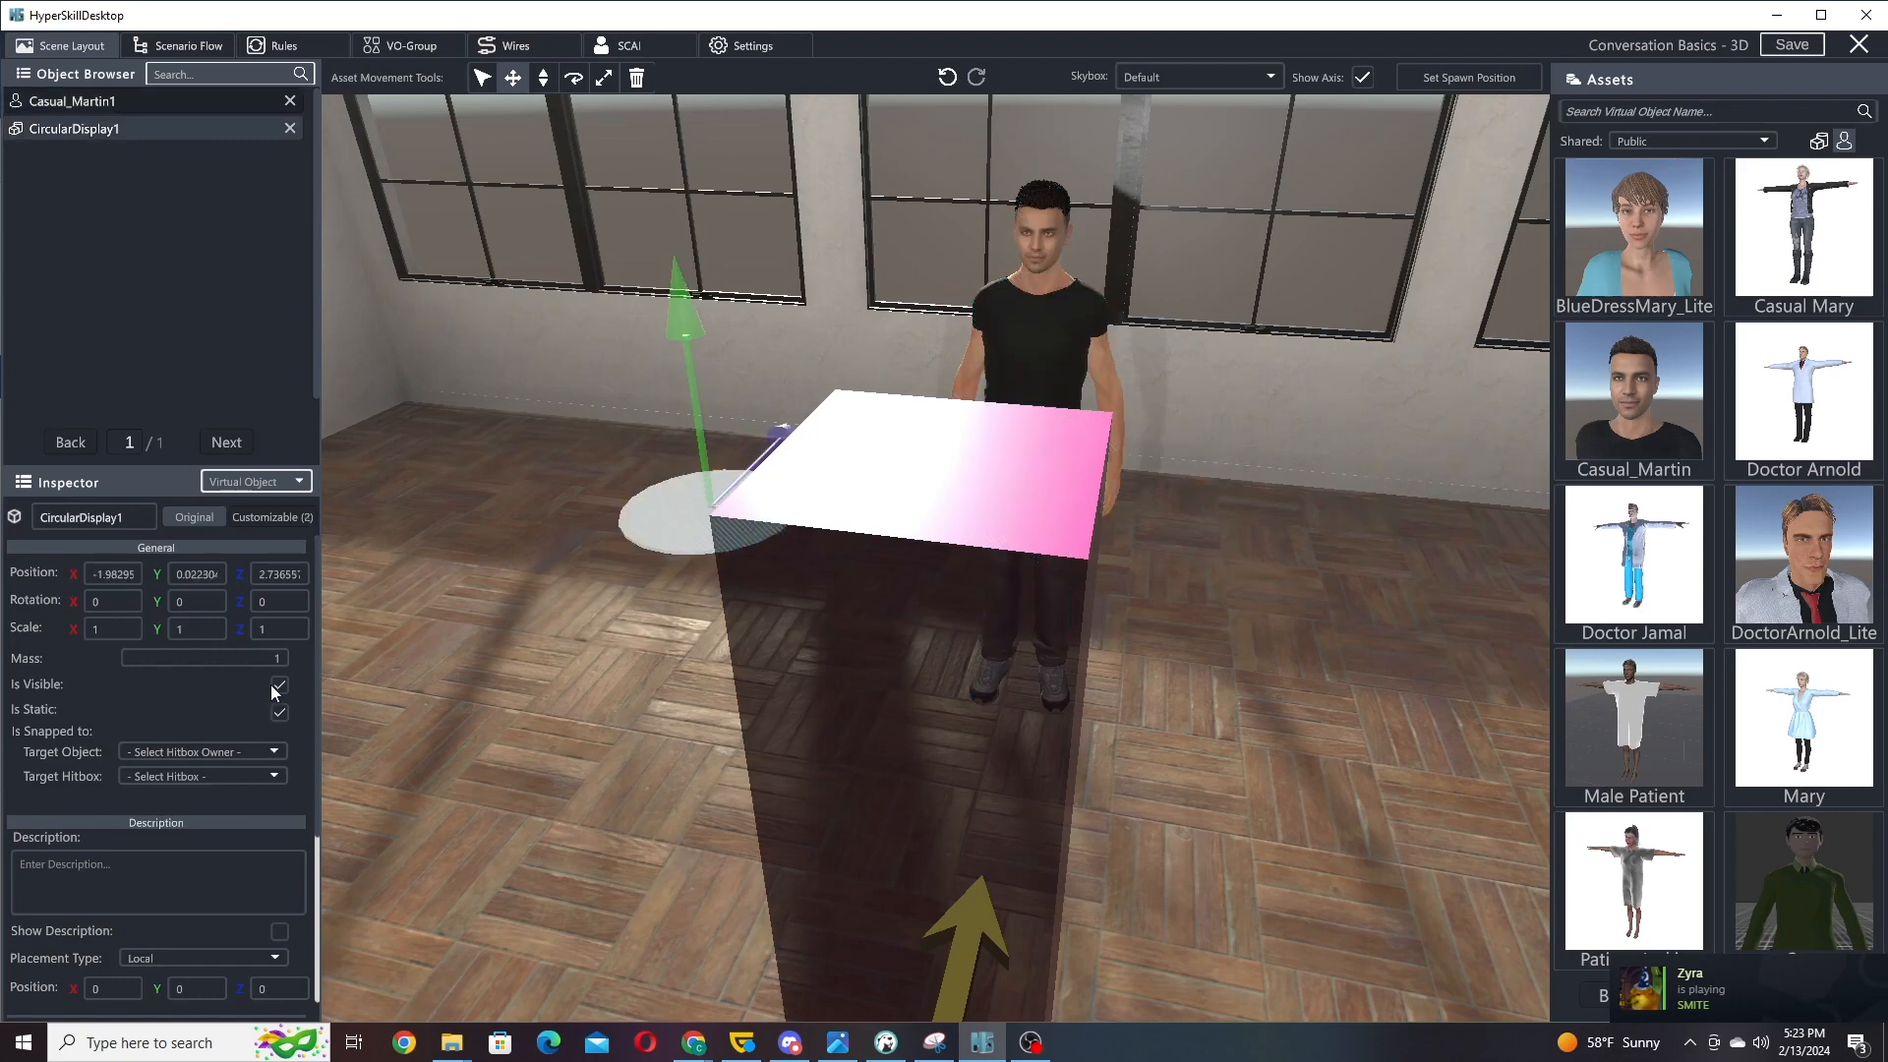
drag(677, 511, 685, 384)
click(482, 78)
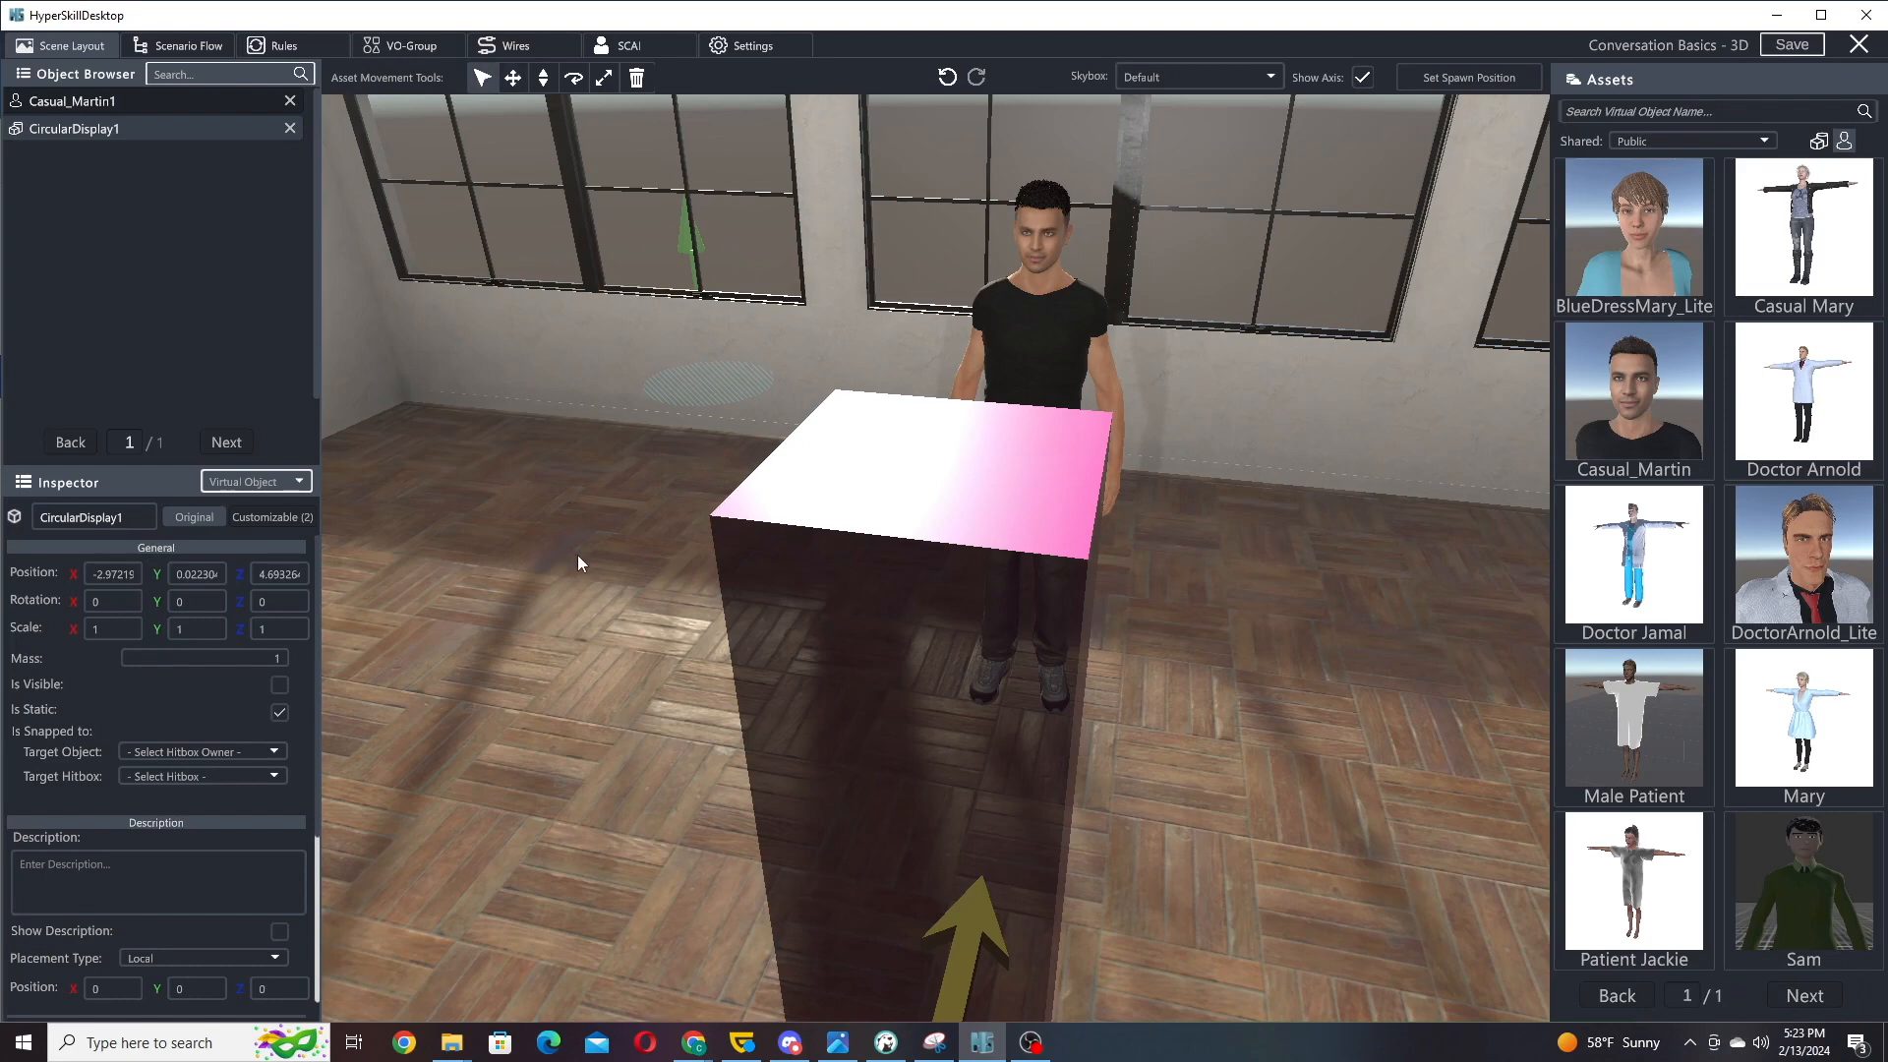
click(576, 552)
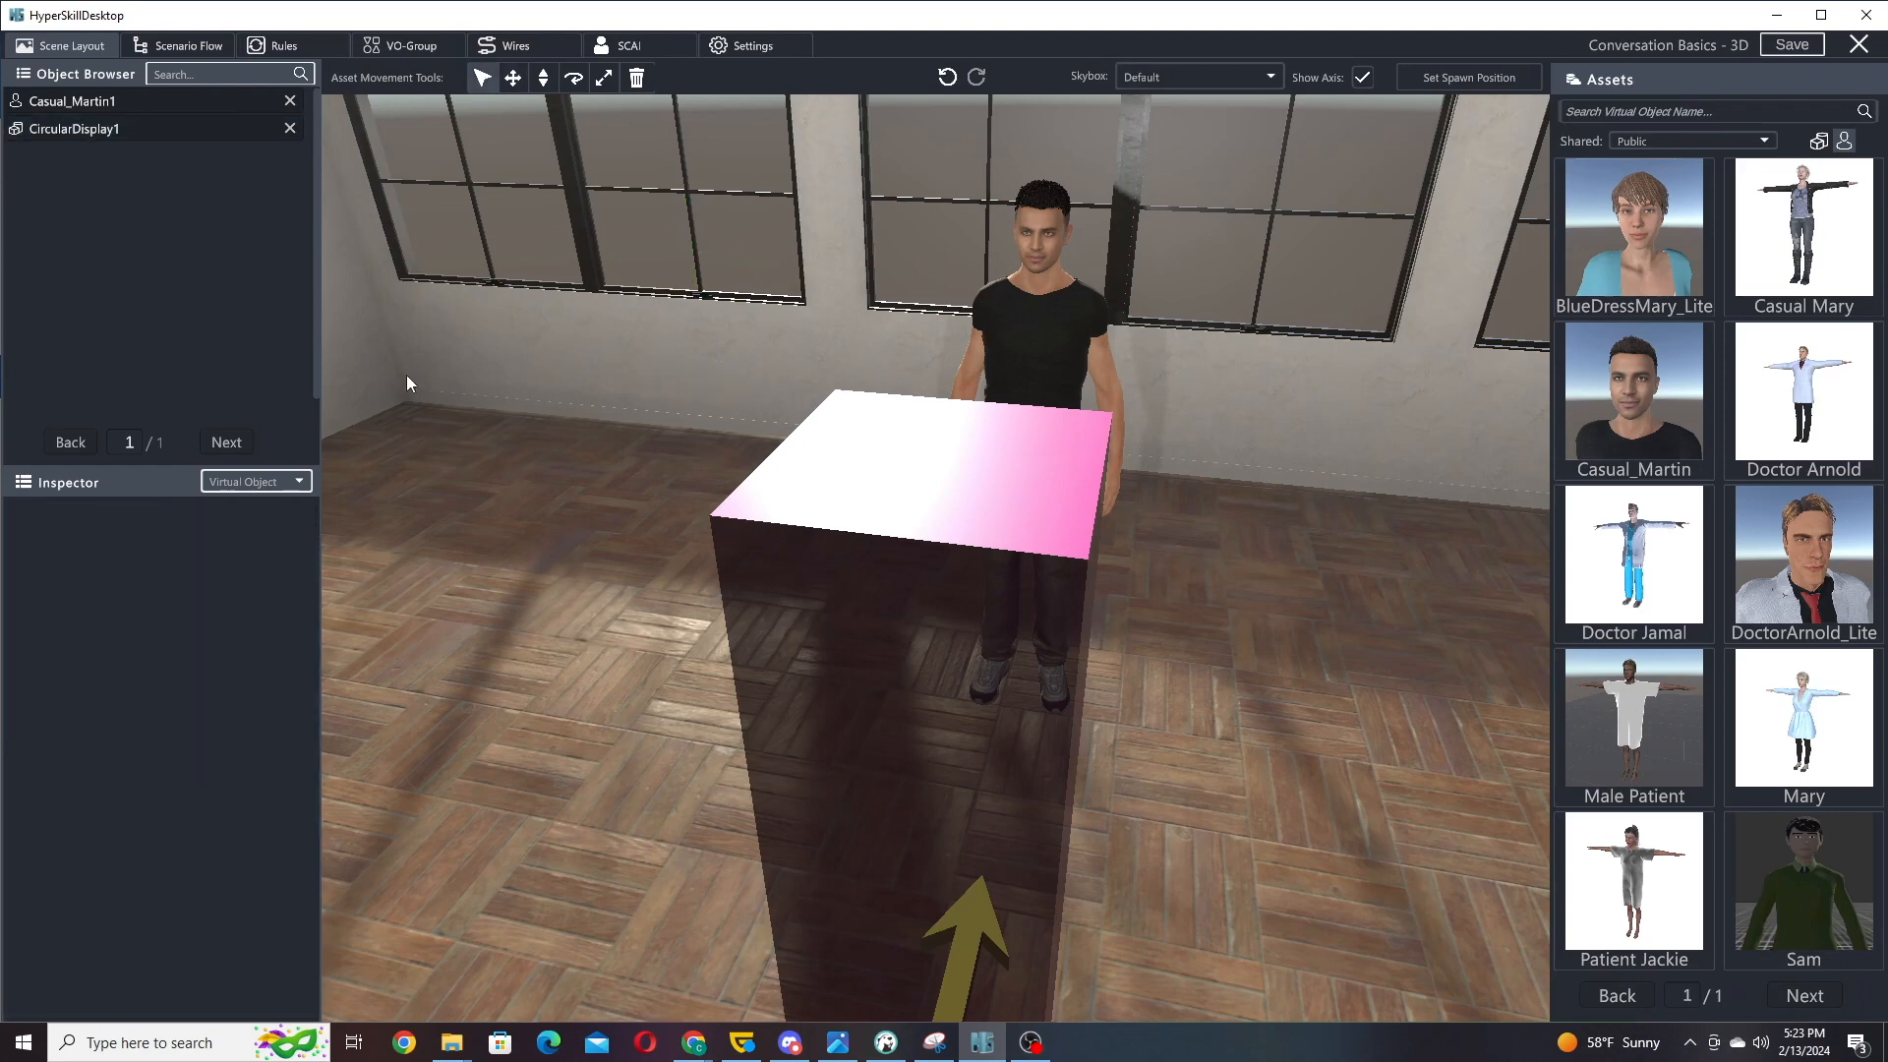
- Add a state named "Introduction for 3D" to the scenario flow, below the "Introduction for CB" state
click(203, 43)
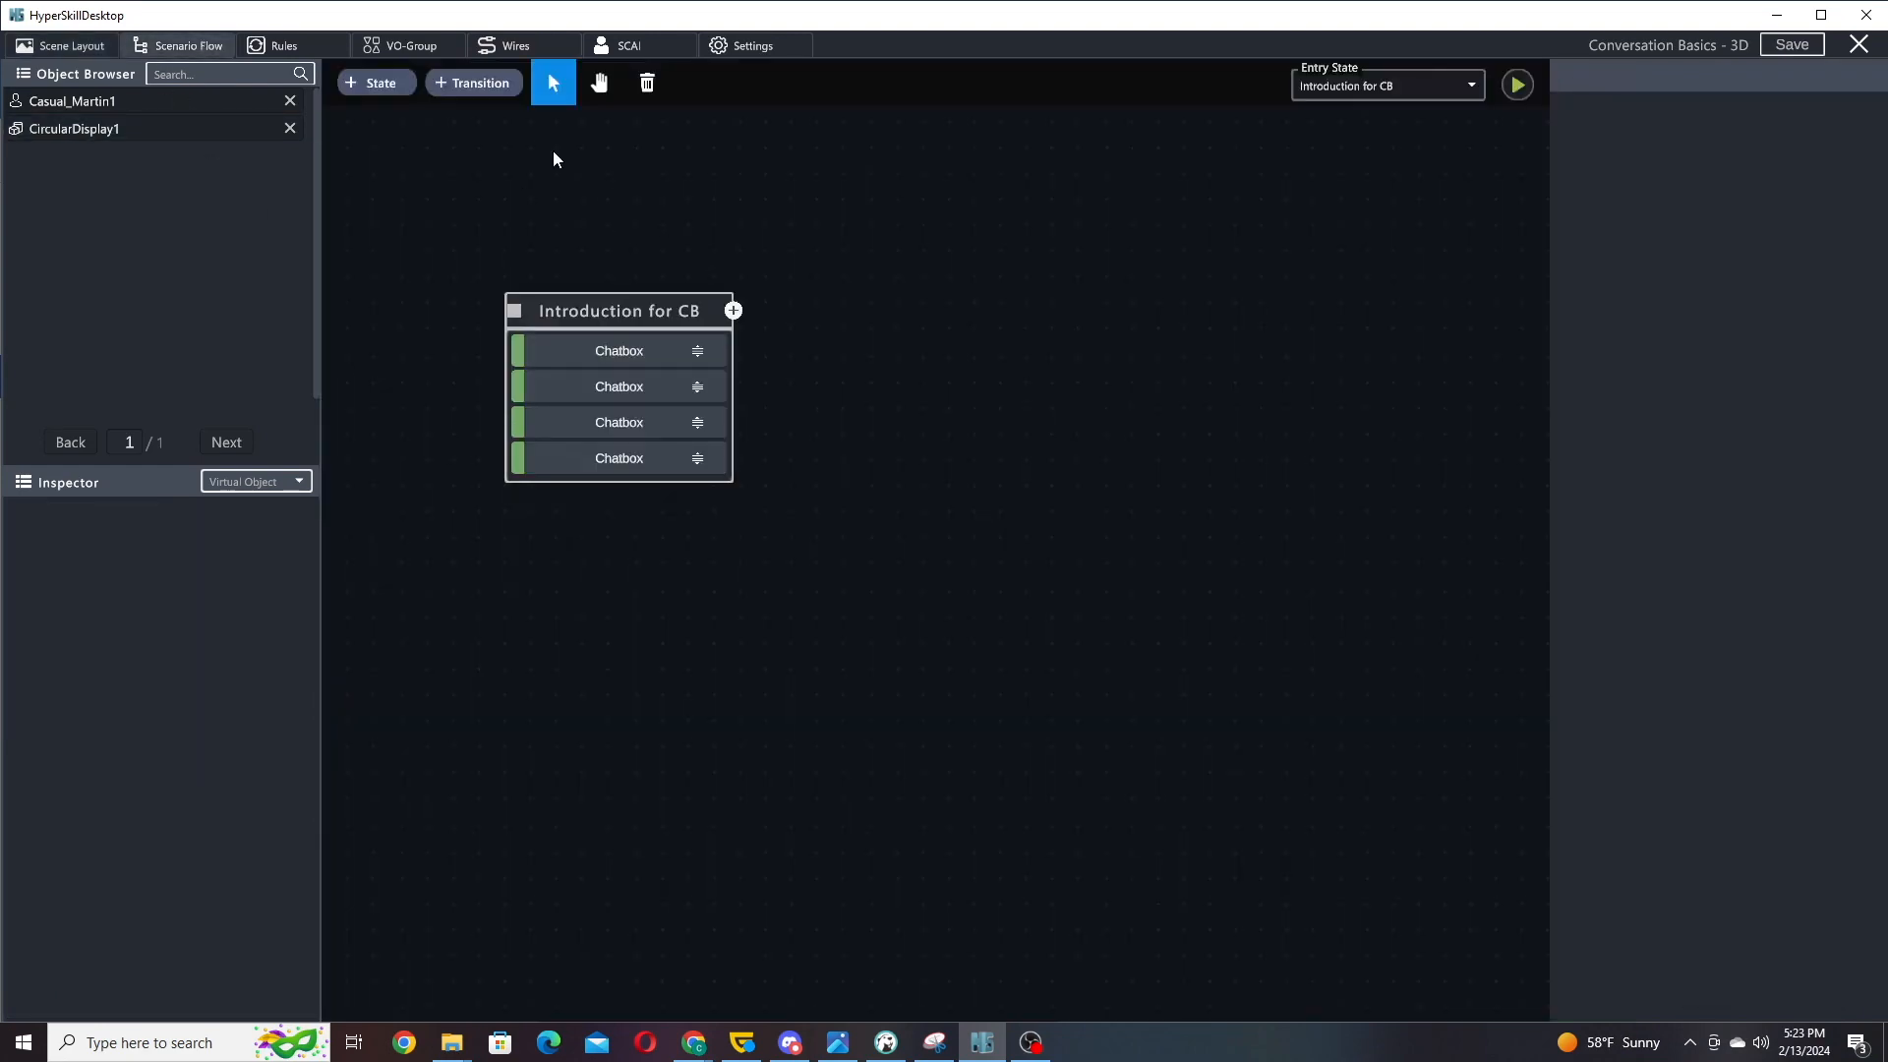
click(379, 83)
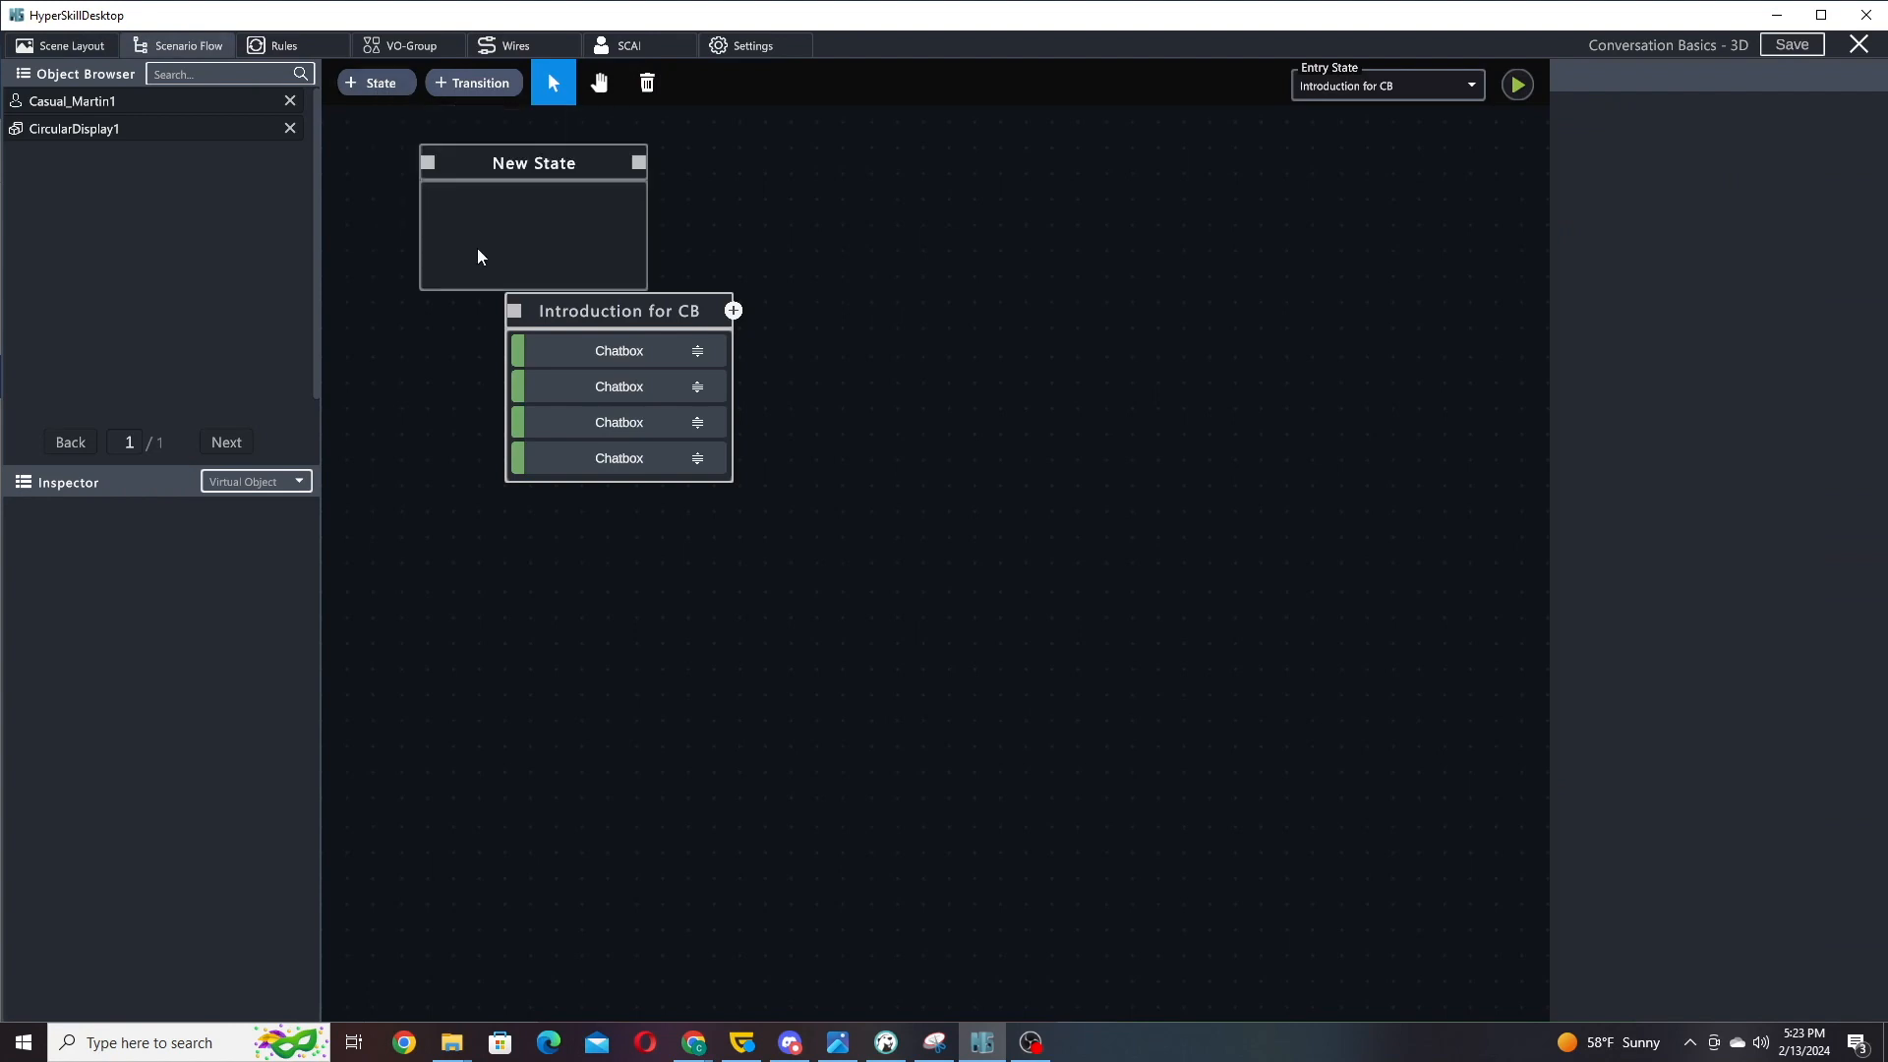
click(508, 594)
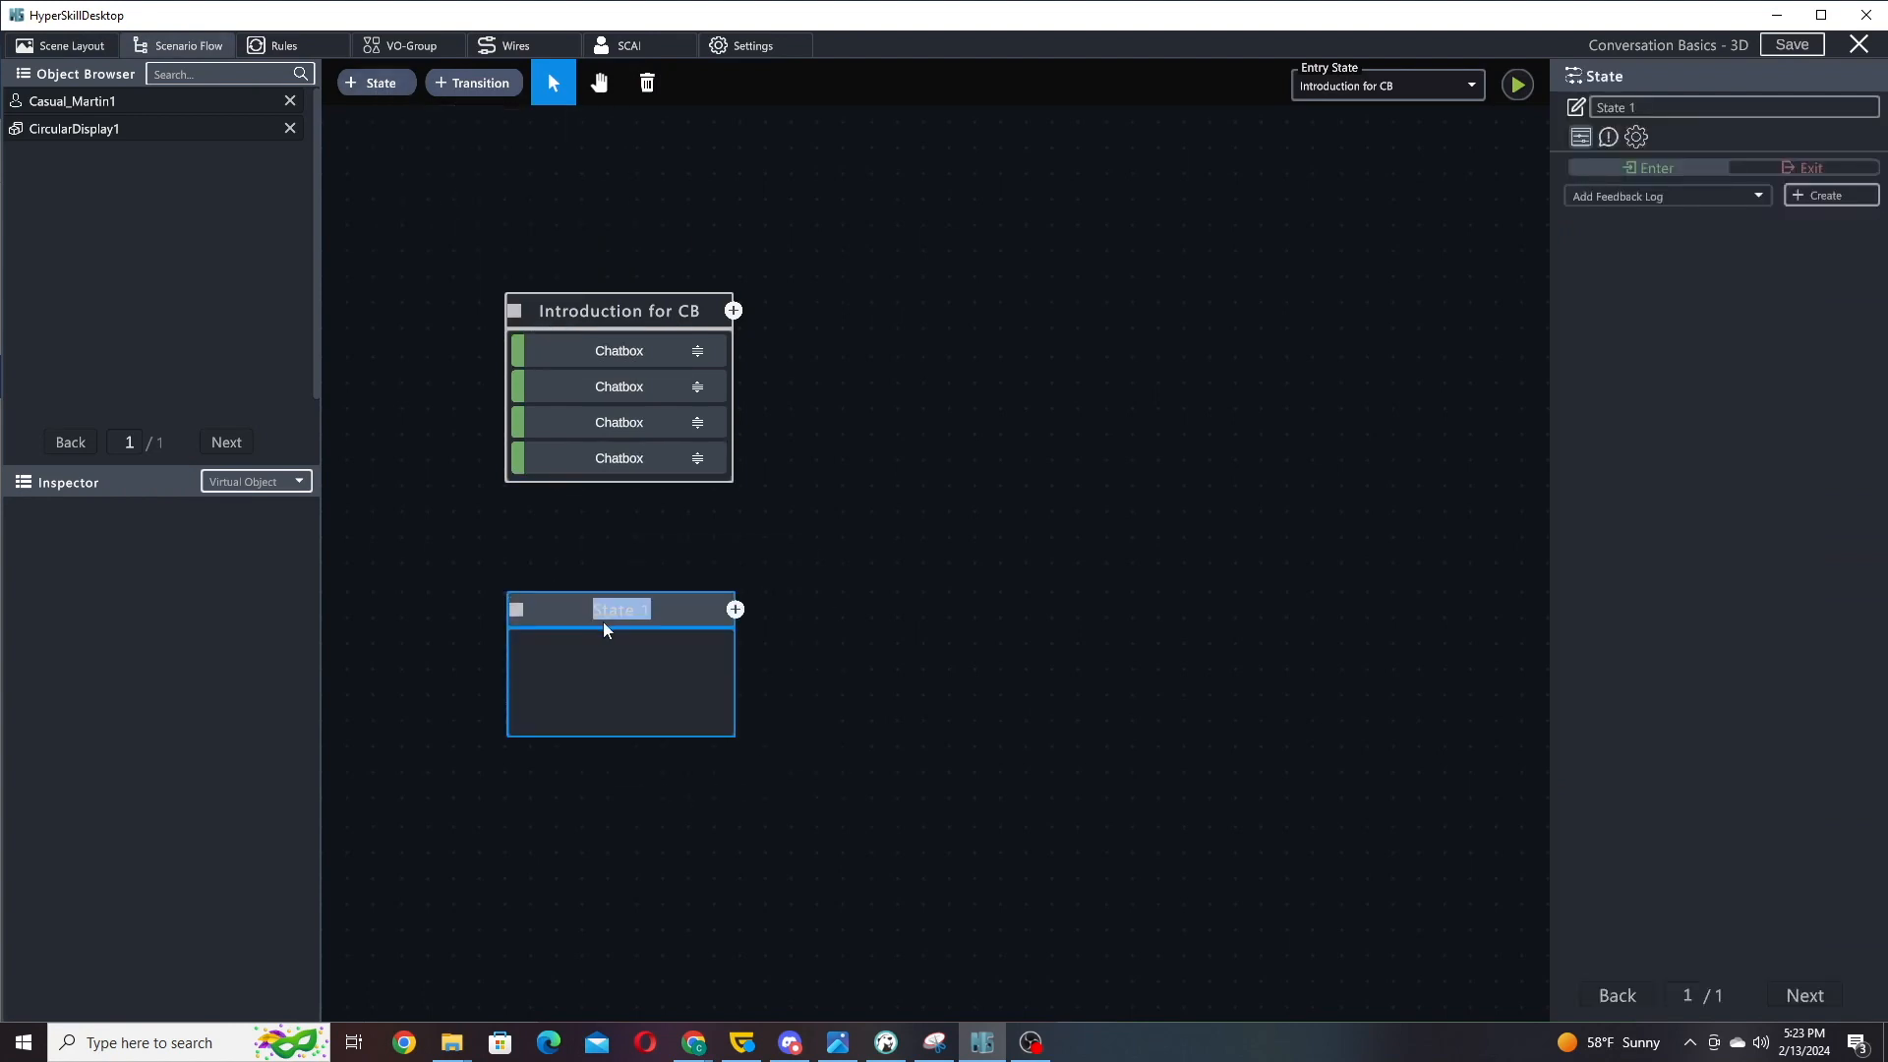
text(Introduction for 3D)
- Create an enabled Look At action in "Introduction for 3D" with Casual_Martin1 as the looker and Player as the target
click(1654, 195)
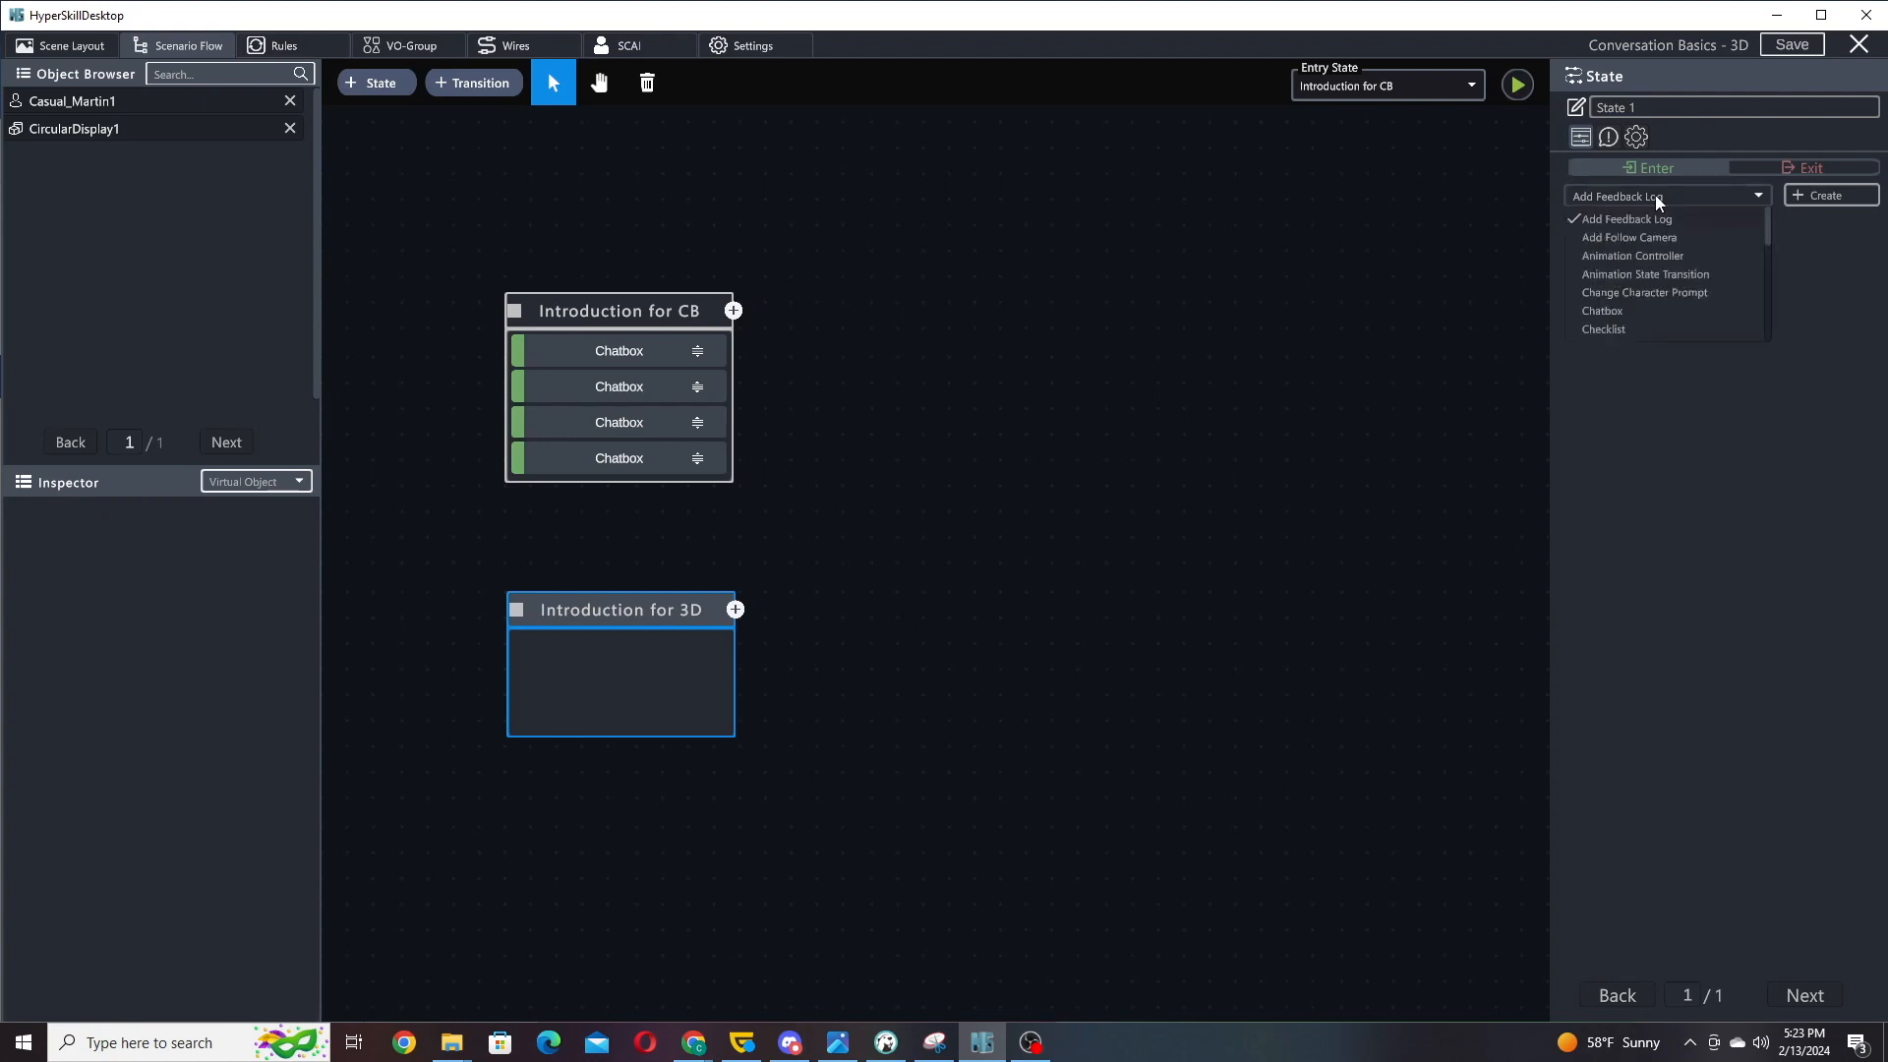
scroll(1685, 244, down, 5)
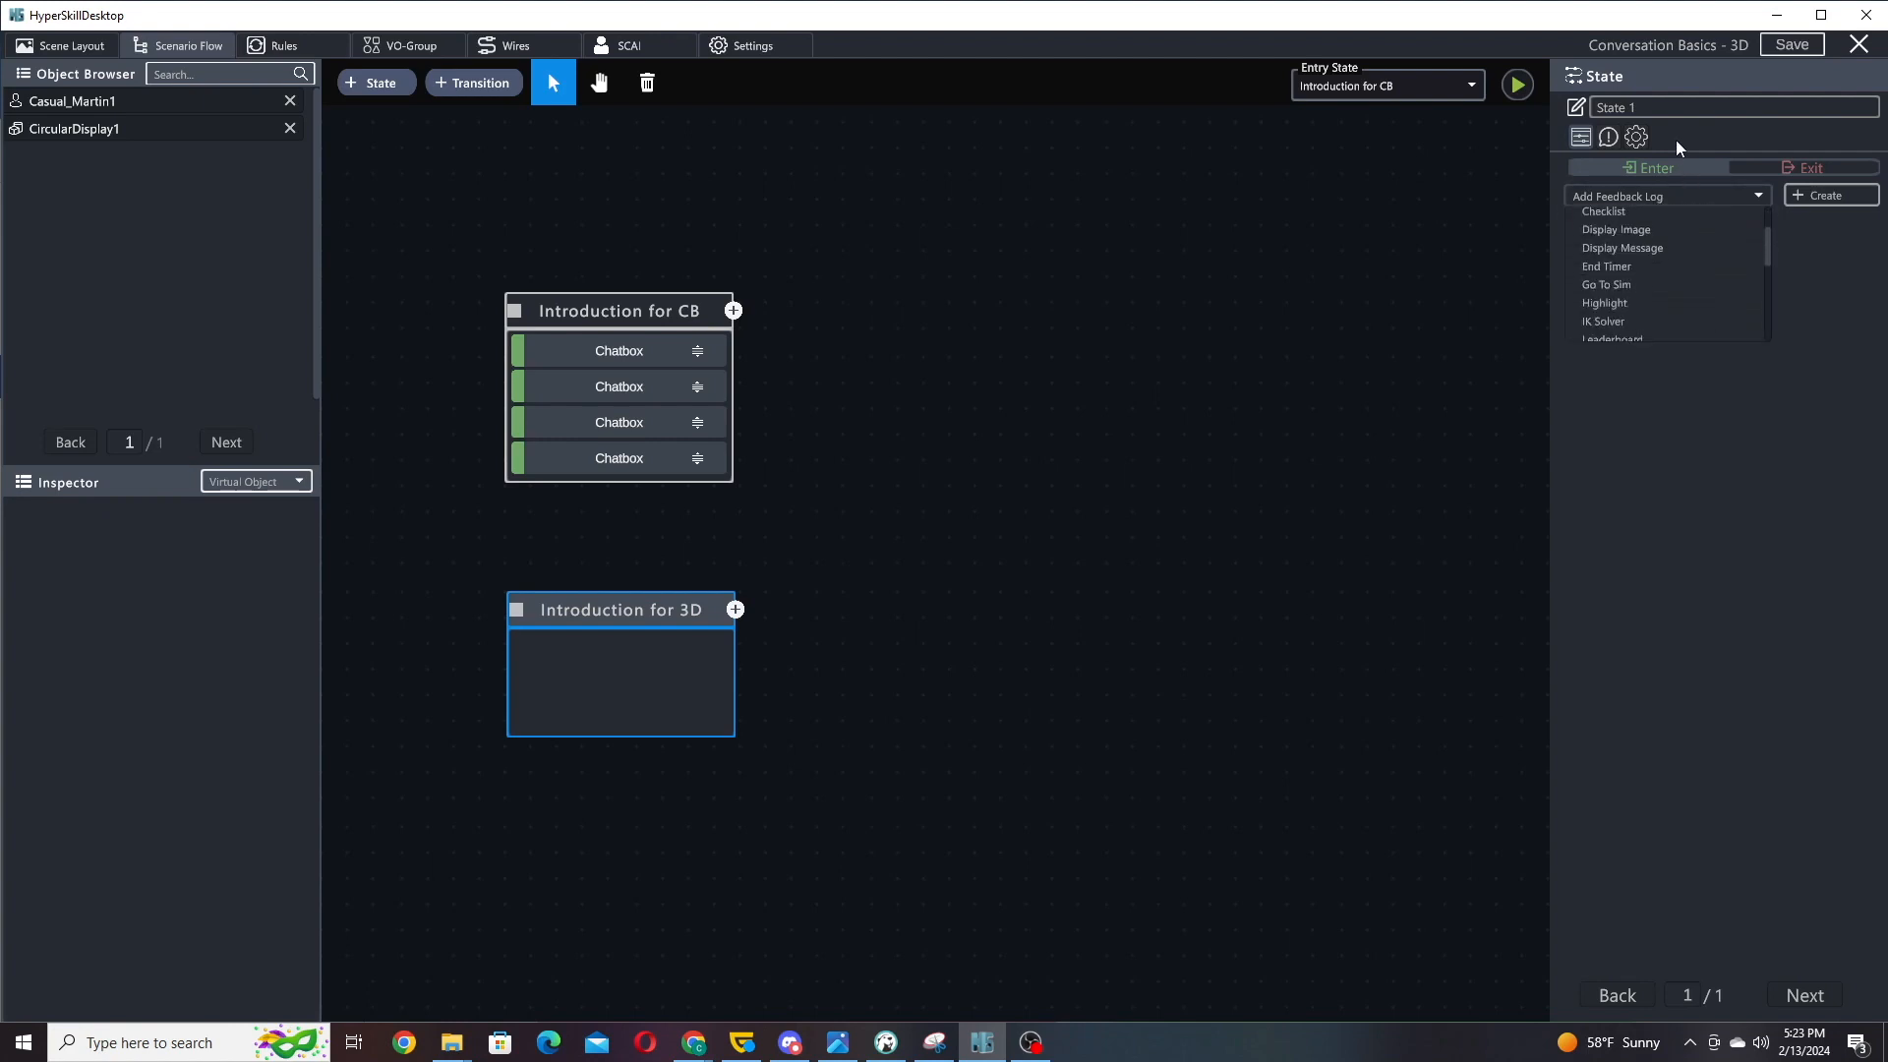
click(1633, 328)
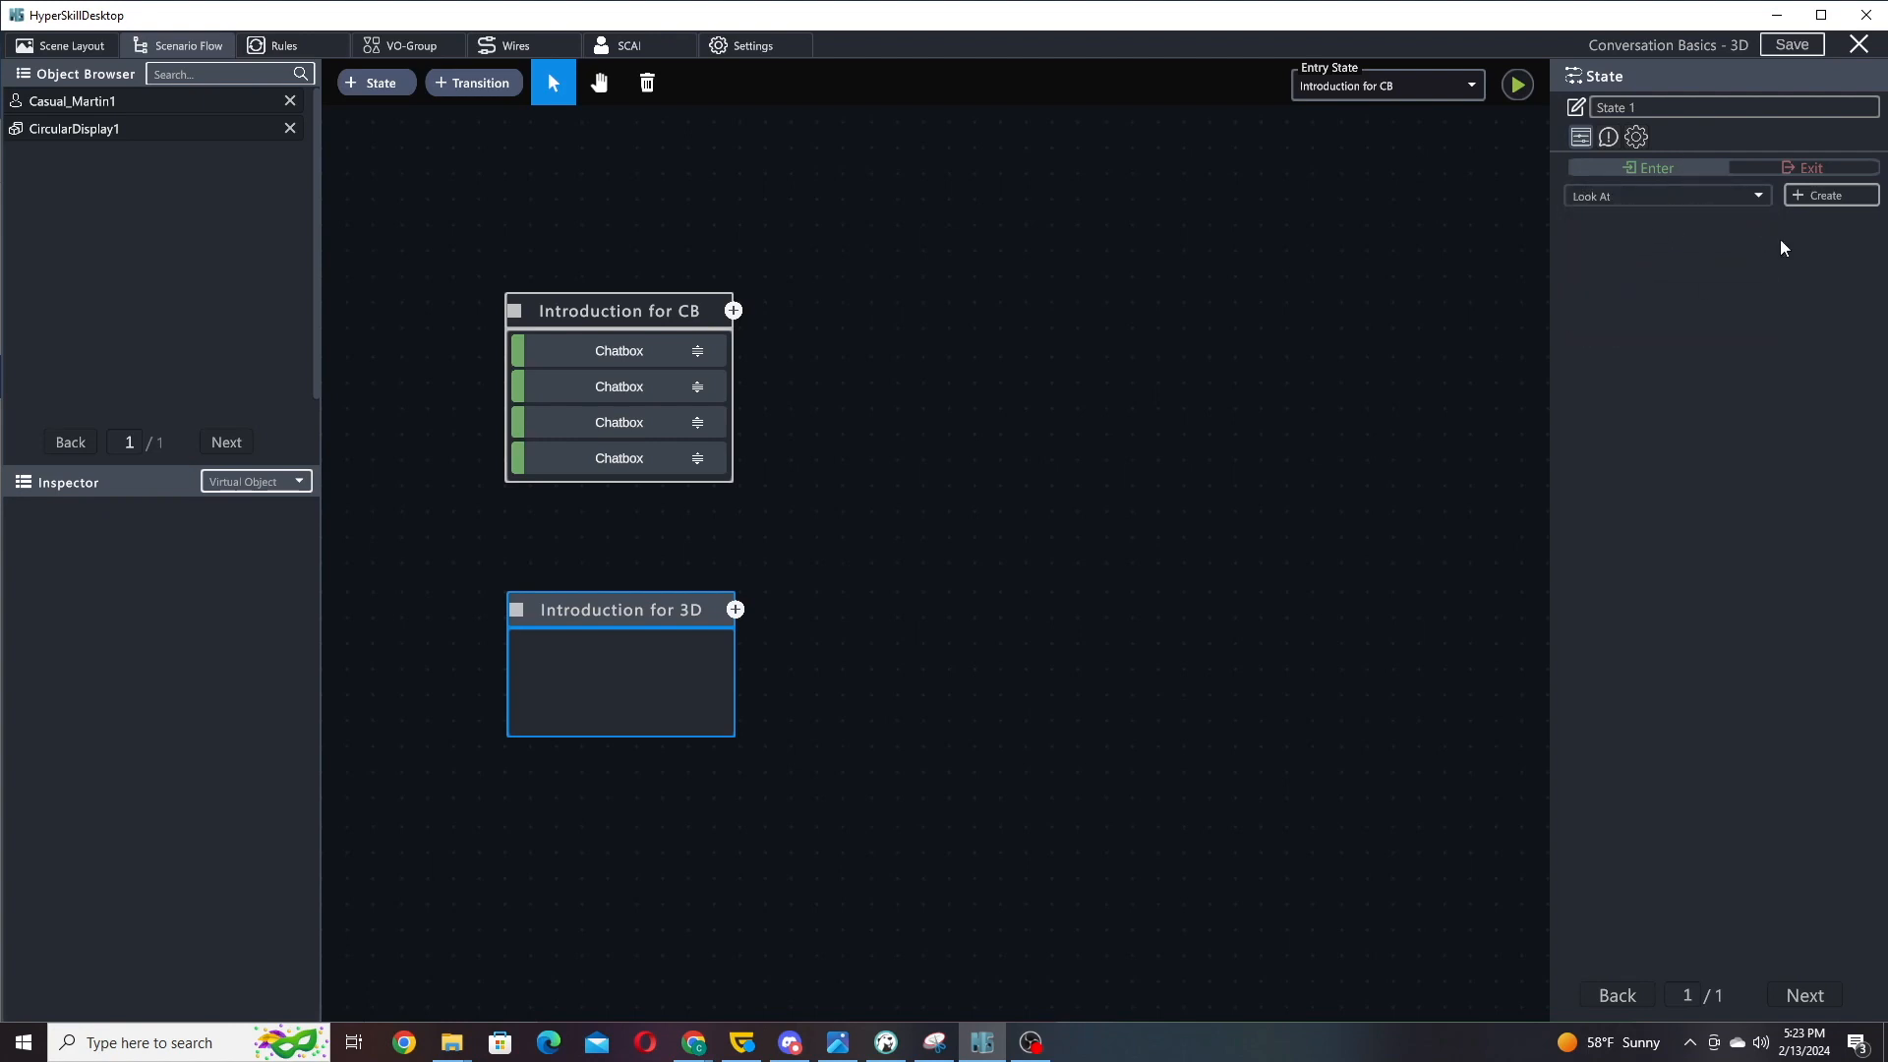
click(1819, 196)
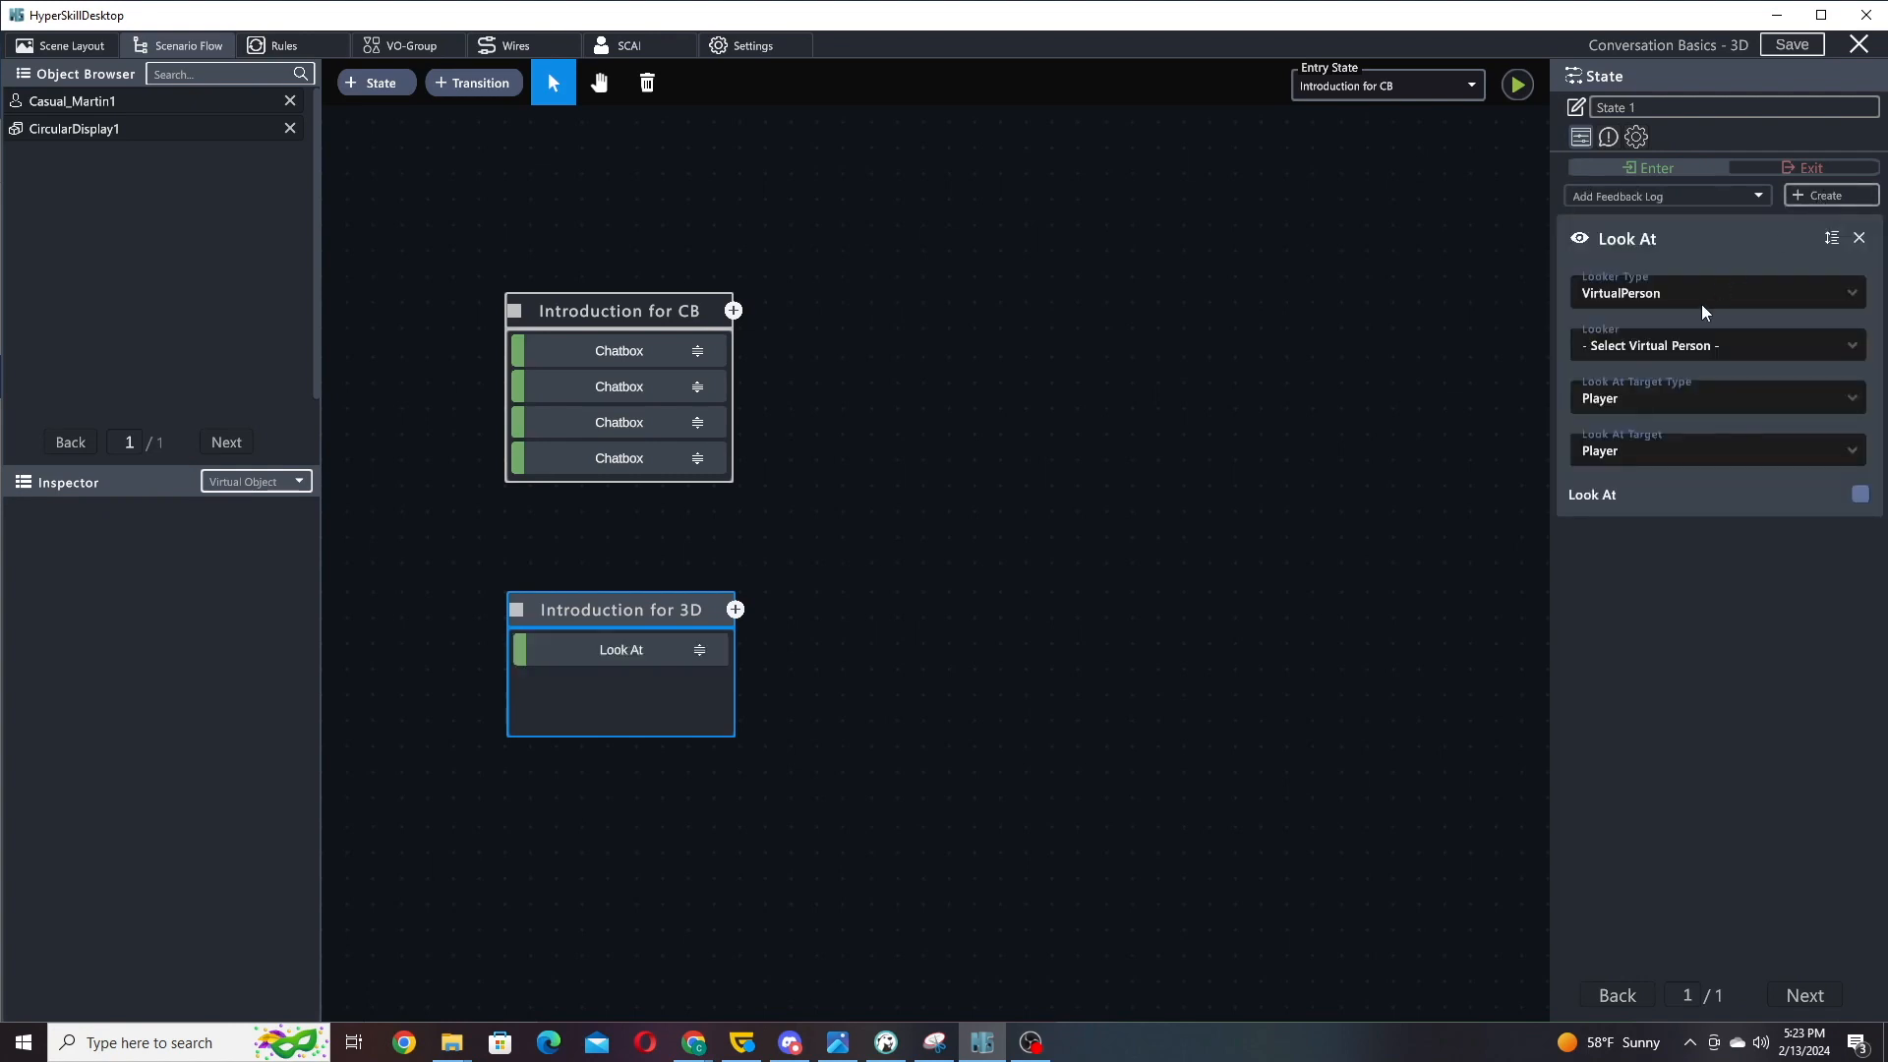
click(1667, 357)
click(1669, 394)
click(1859, 494)
- Create a Display Message action in the "Introduction for 3D" state
click(1630, 196)
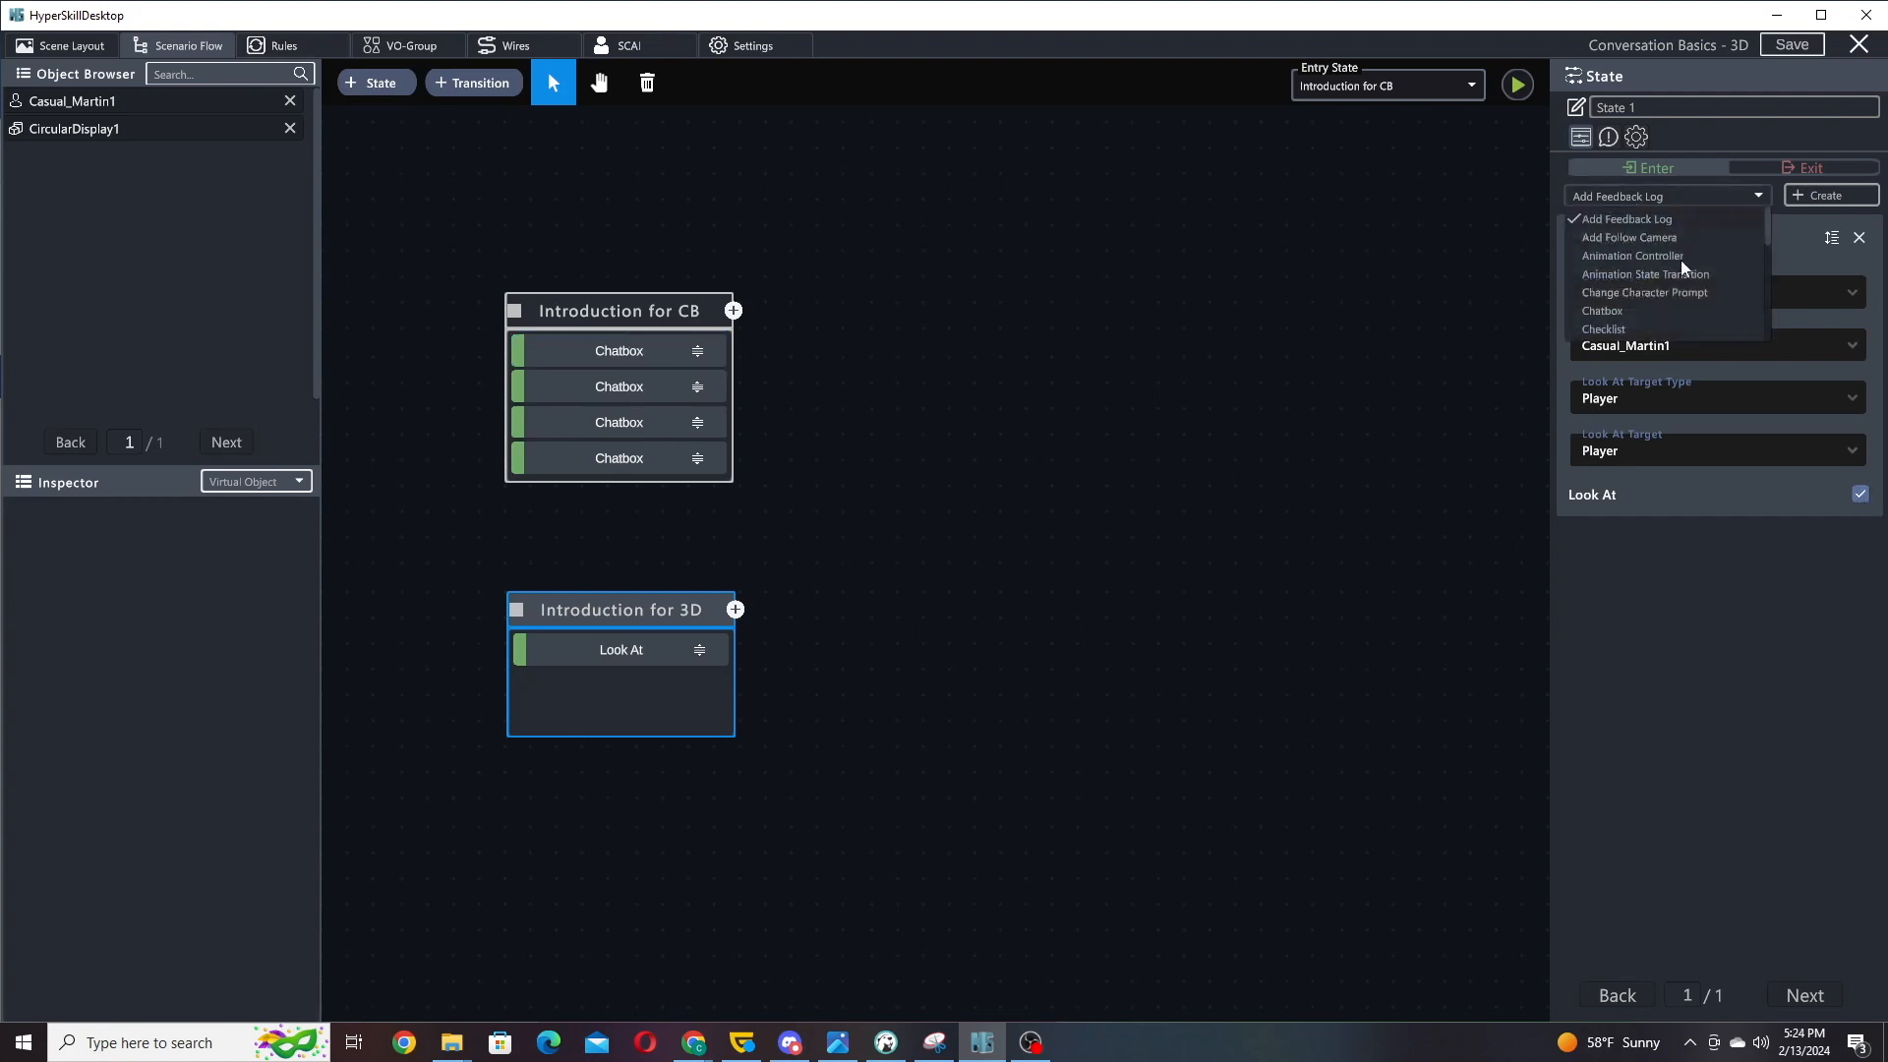
scroll(1691, 273, down, 2)
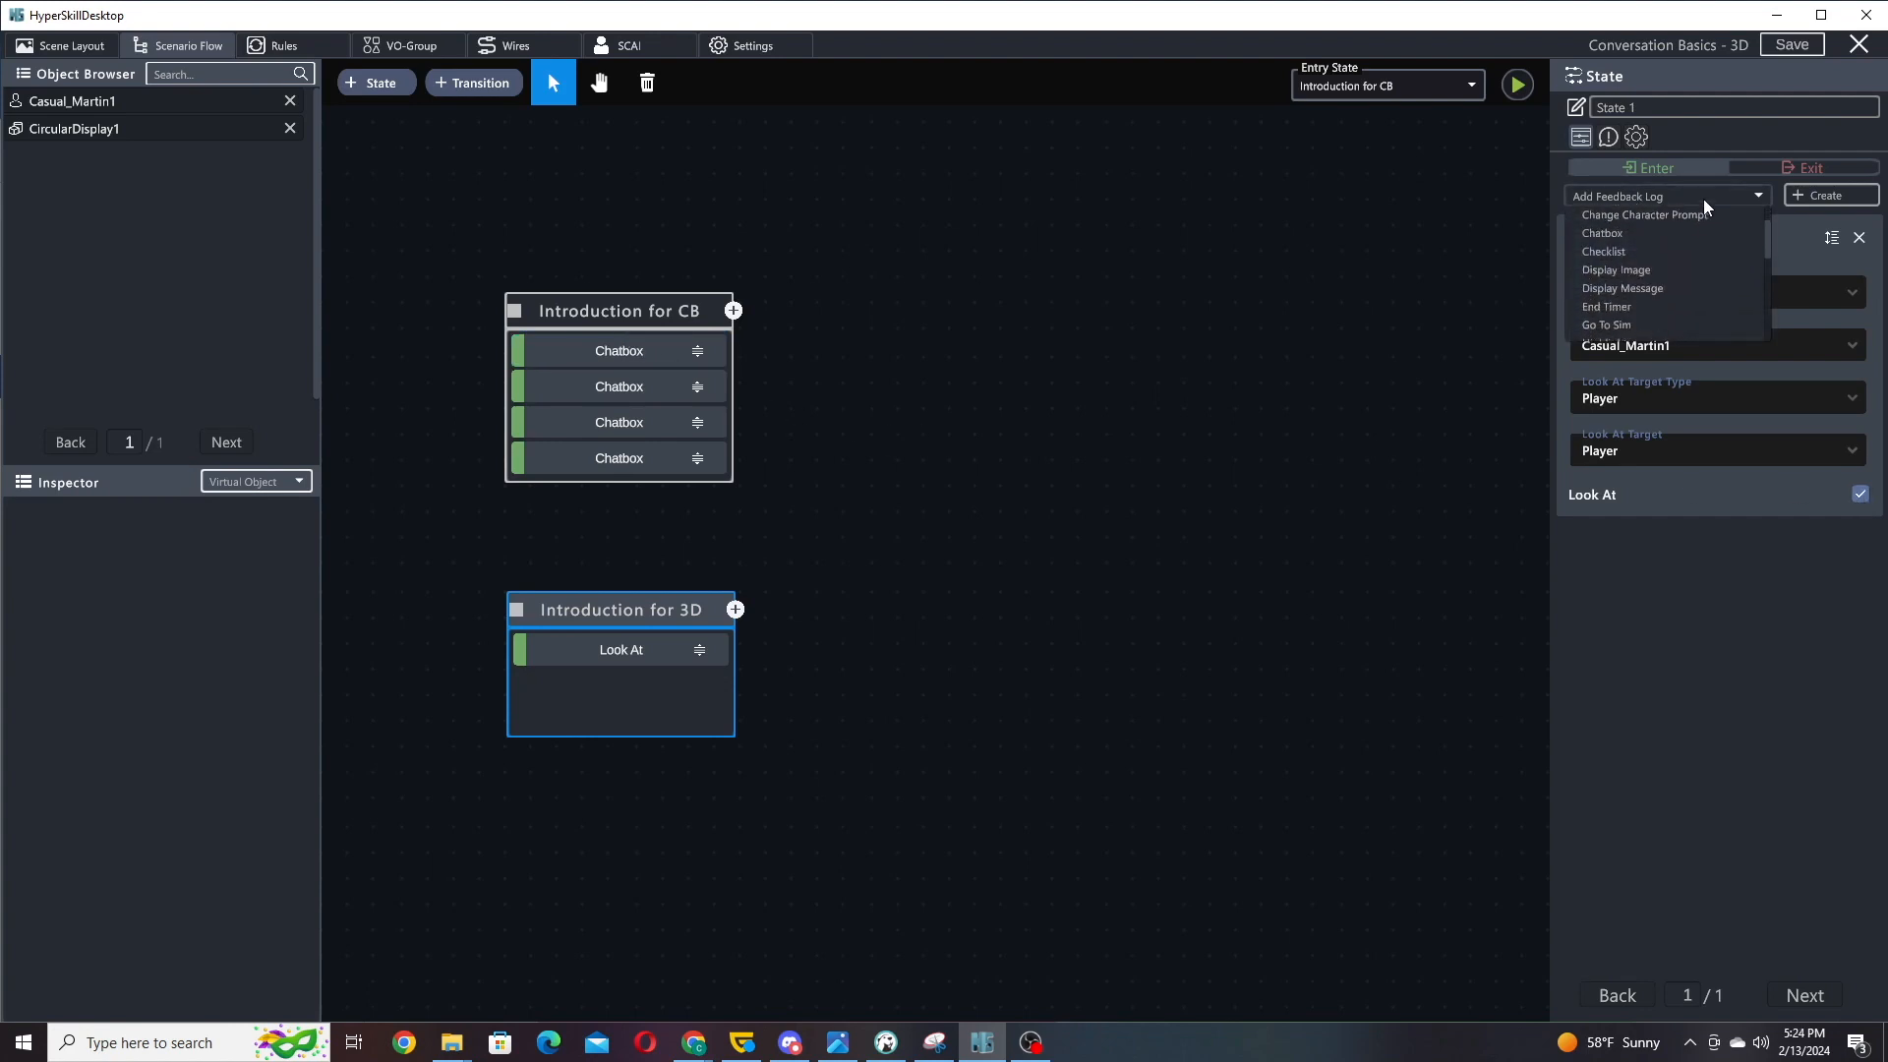
click(1642, 285)
click(1852, 203)
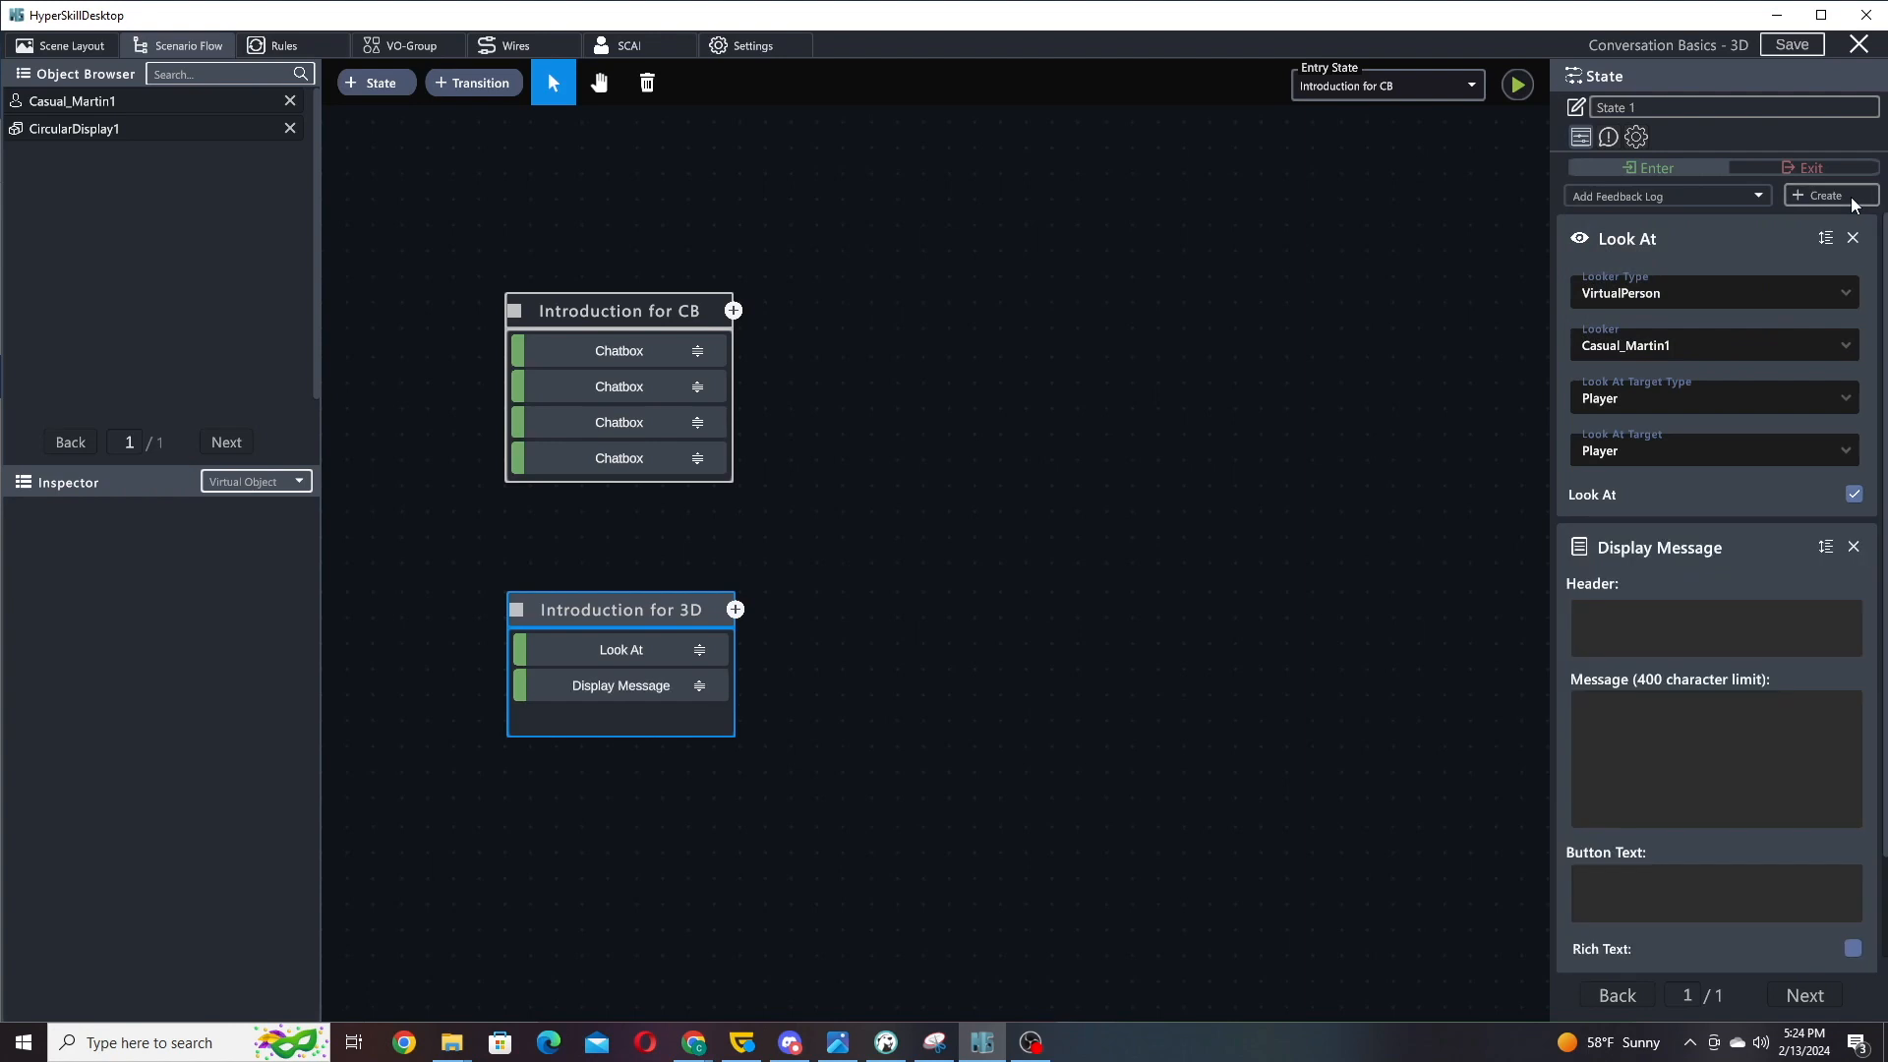
- Copy the catering manager role text from the system message in "Introduction for CB" into the Display Message of "Introduction for 3D"
click(564, 308)
scroll(1738, 598, down, 3)
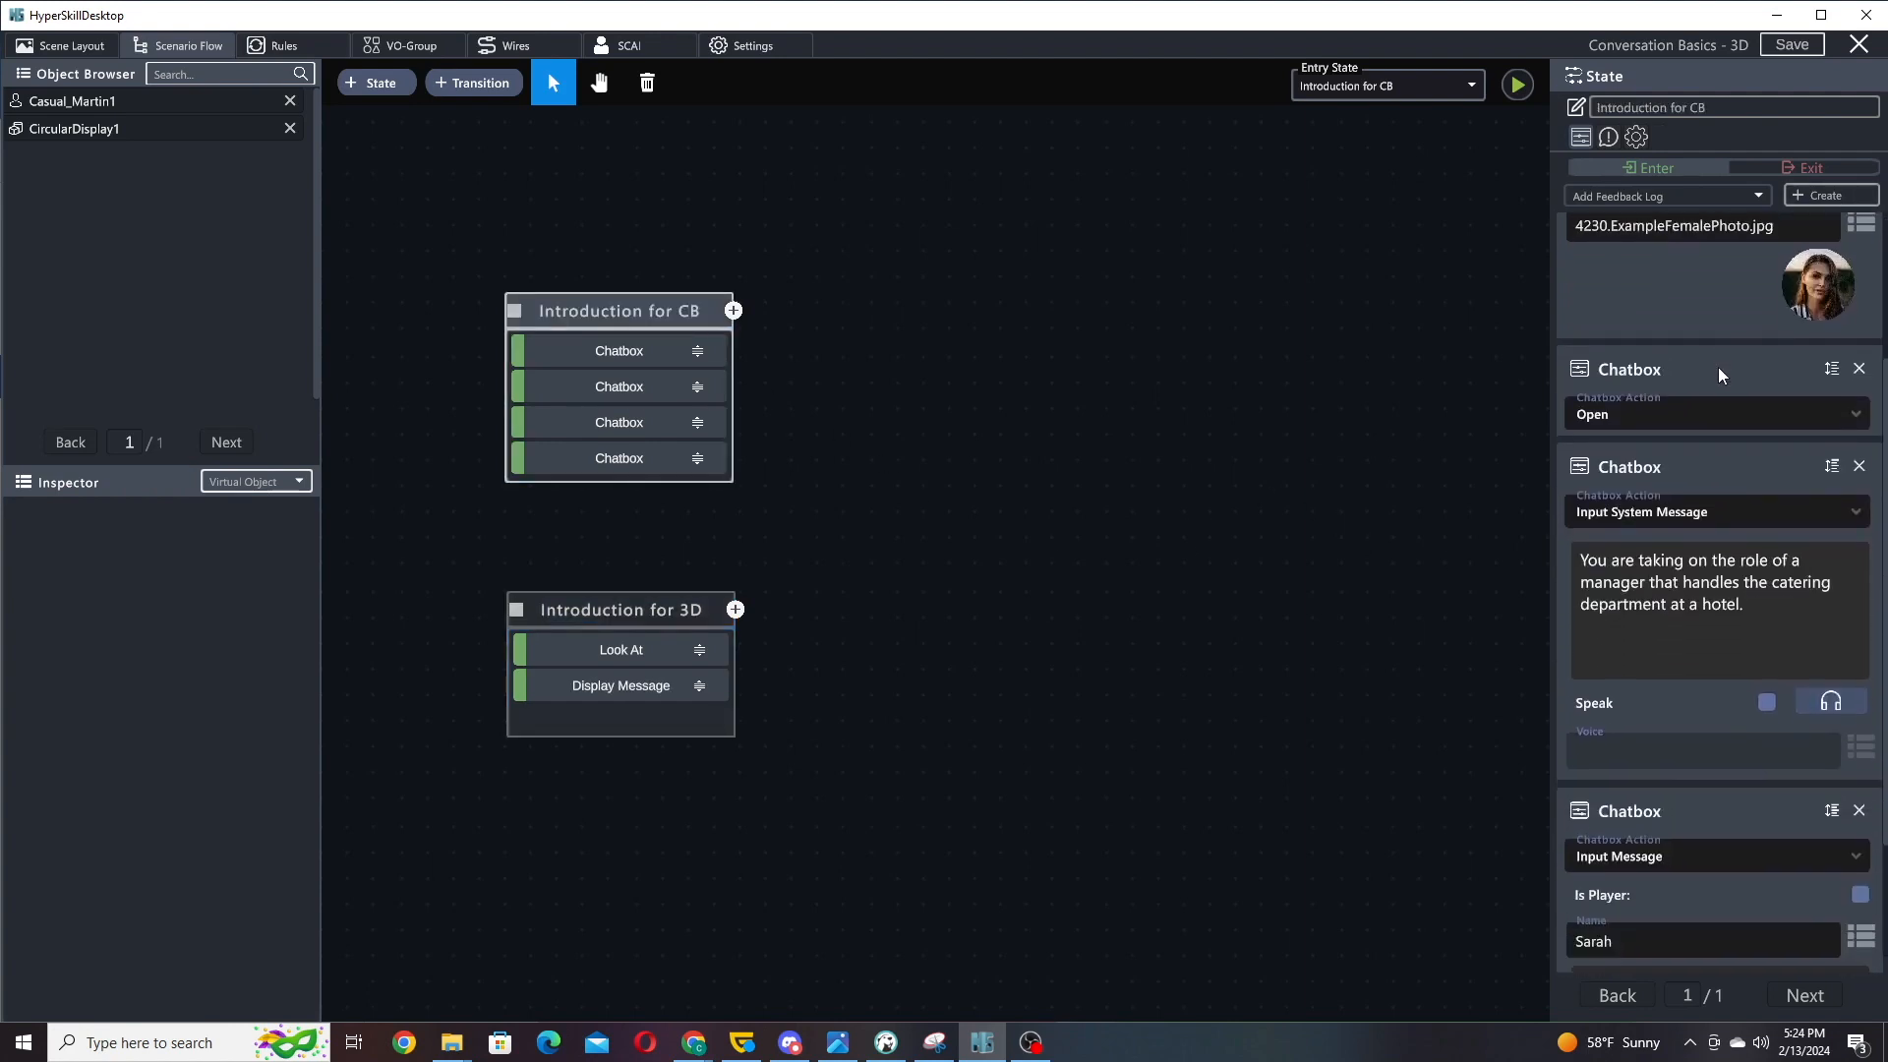
triple_click(1773, 576)
key(ctrl+c)
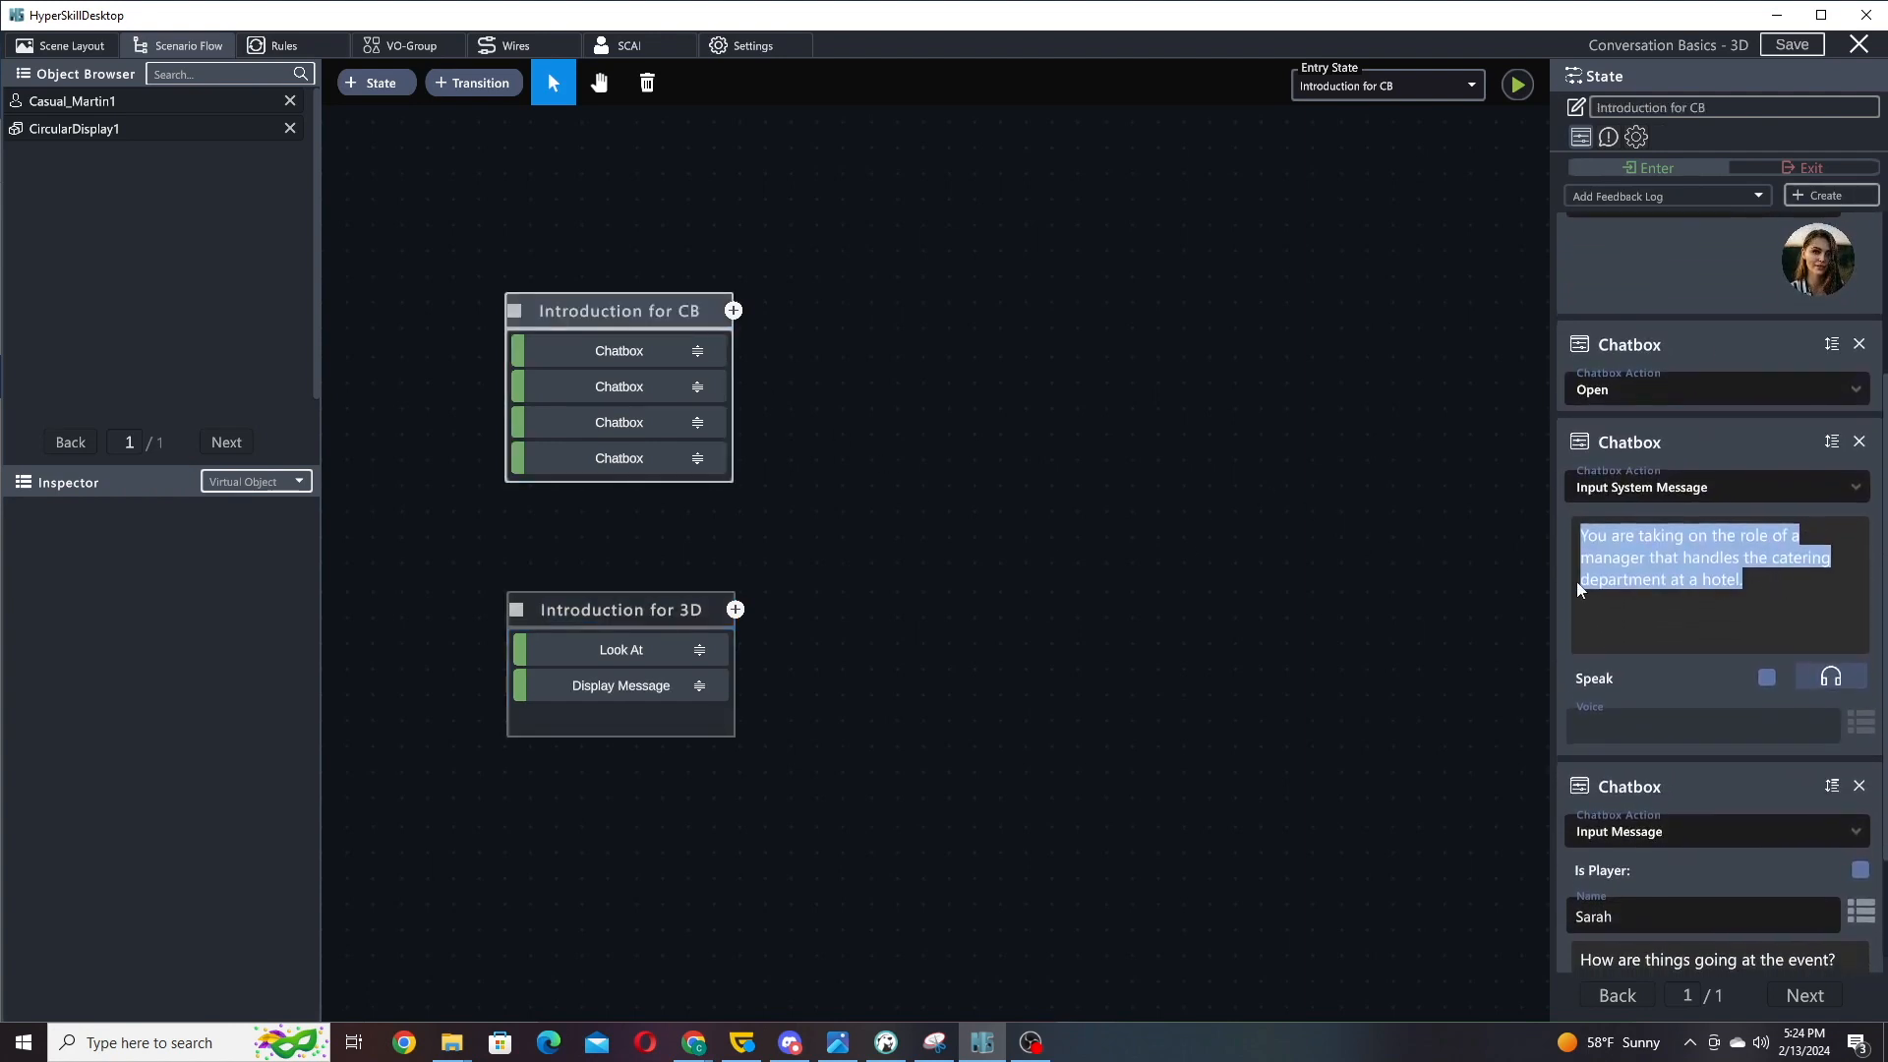
click(547, 597)
click(1647, 640)
key(ctrl+v)
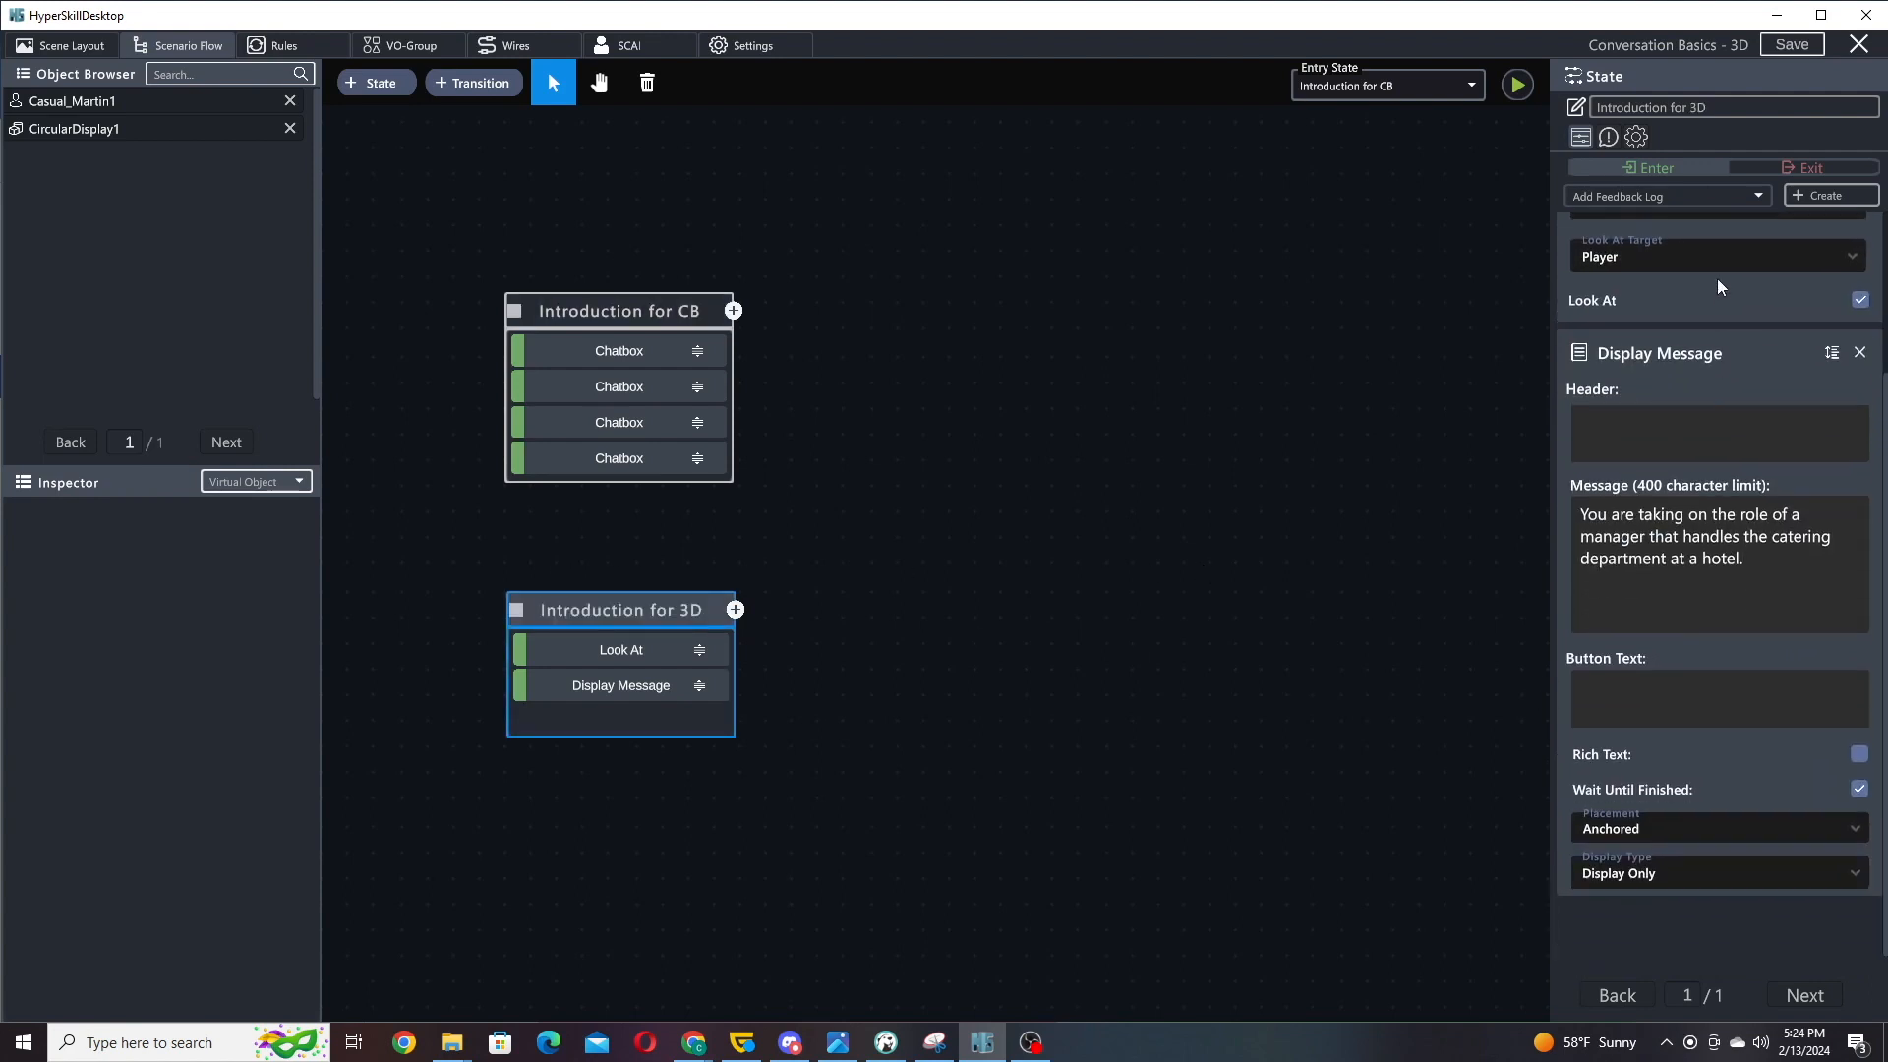
- Create a Speak action in the "Introduction for 3D" state
click(1666, 195)
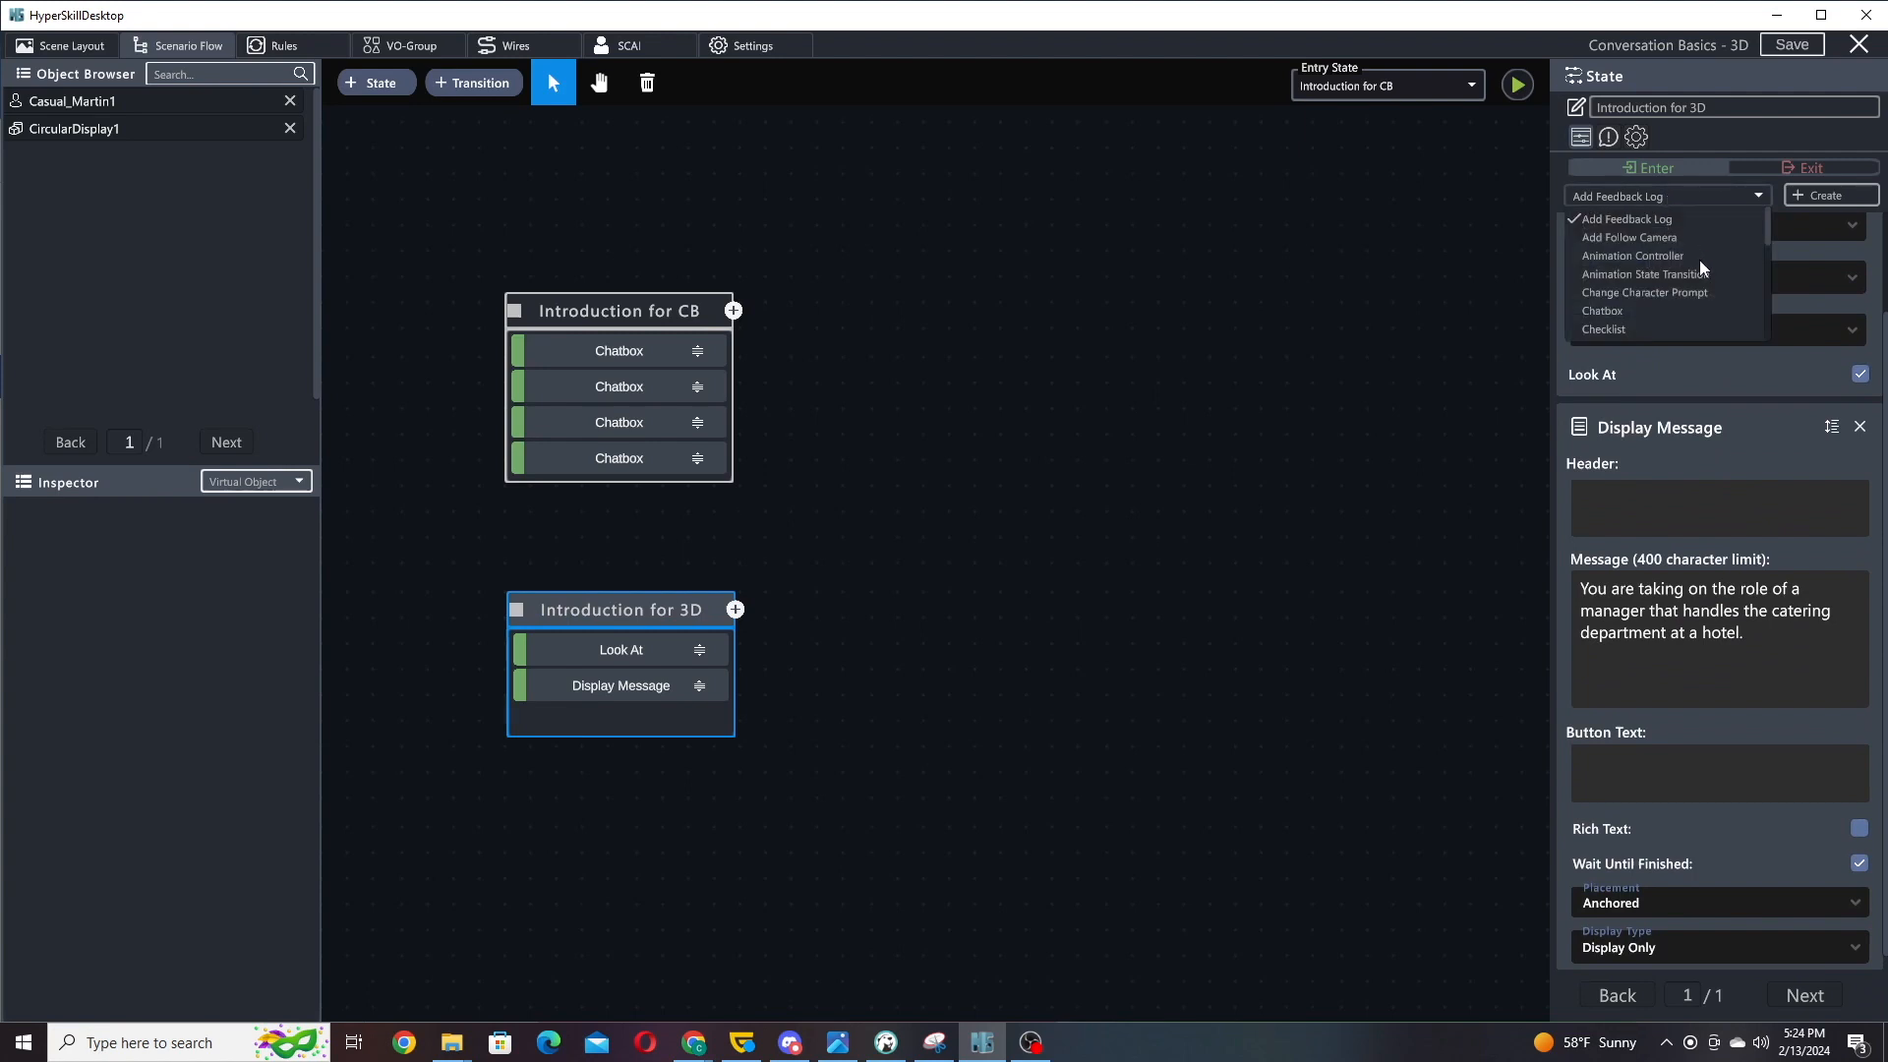
scroll(1703, 290, down, 5)
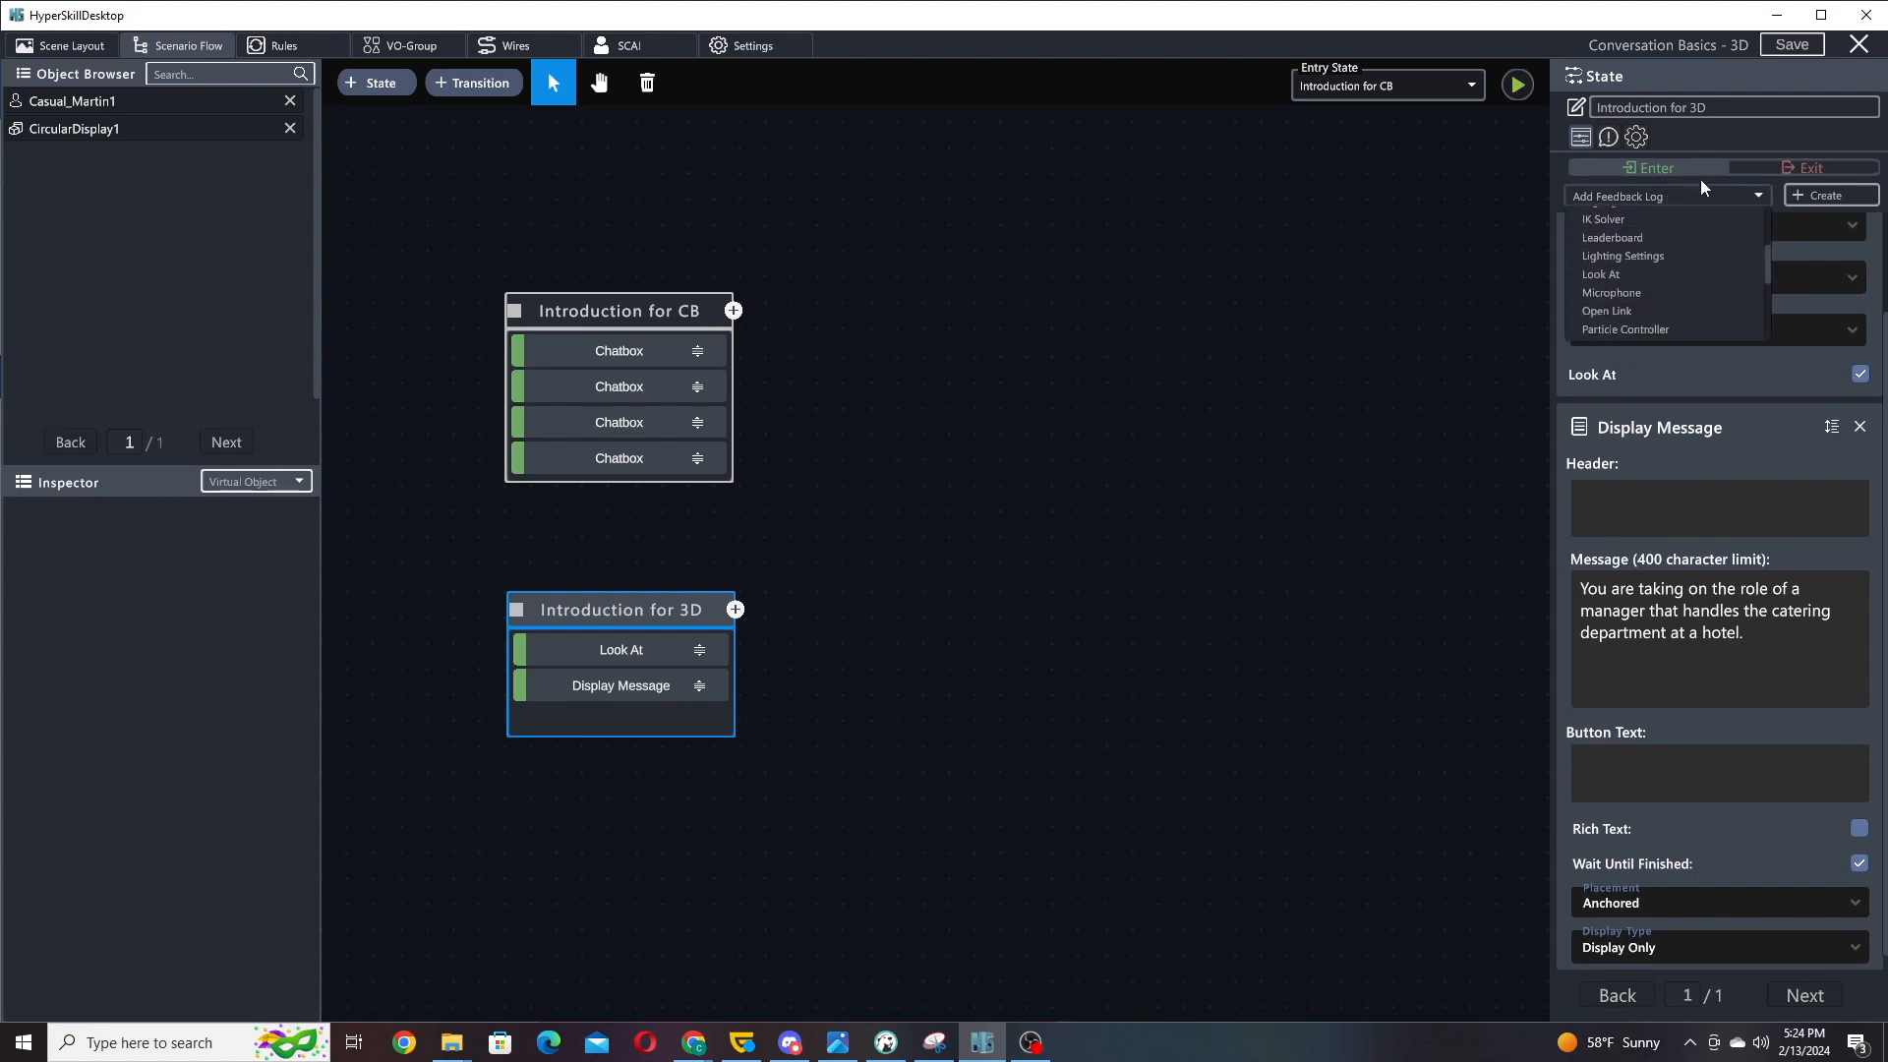
scroll(1695, 295, down, 5)
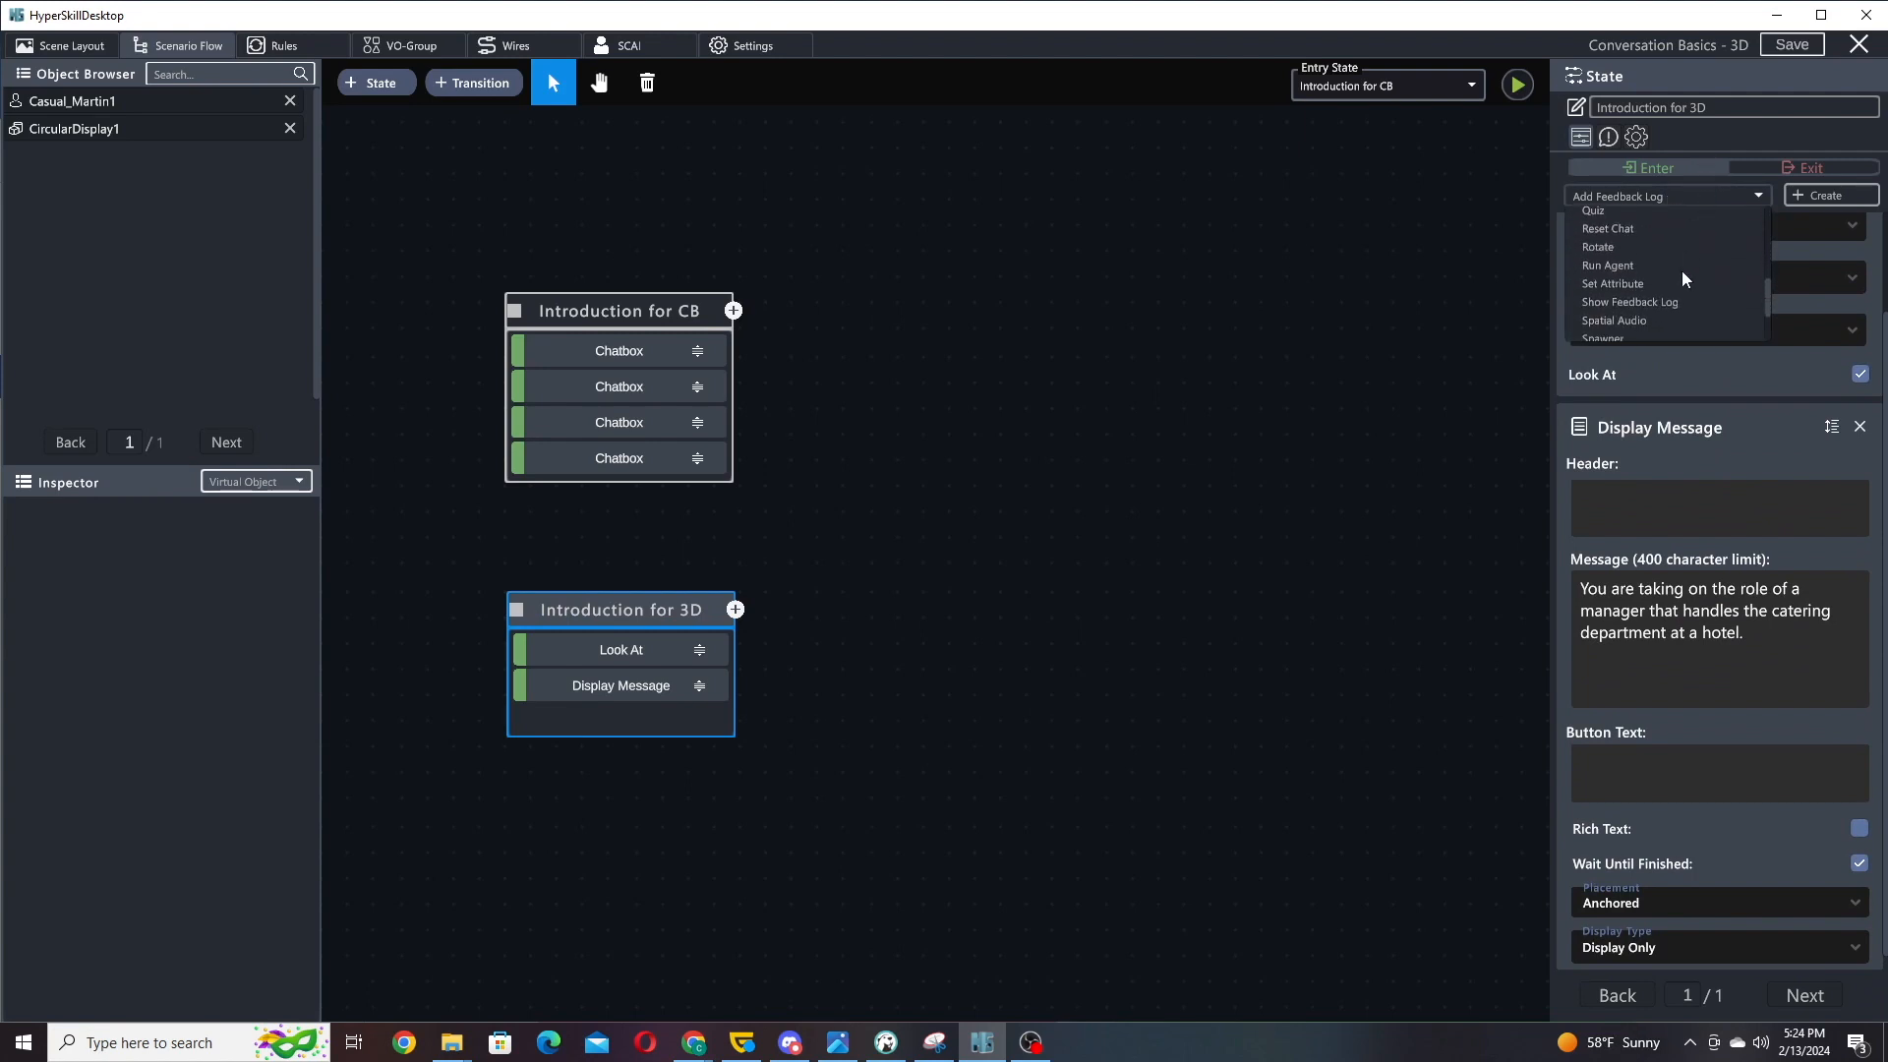
click(1597, 281)
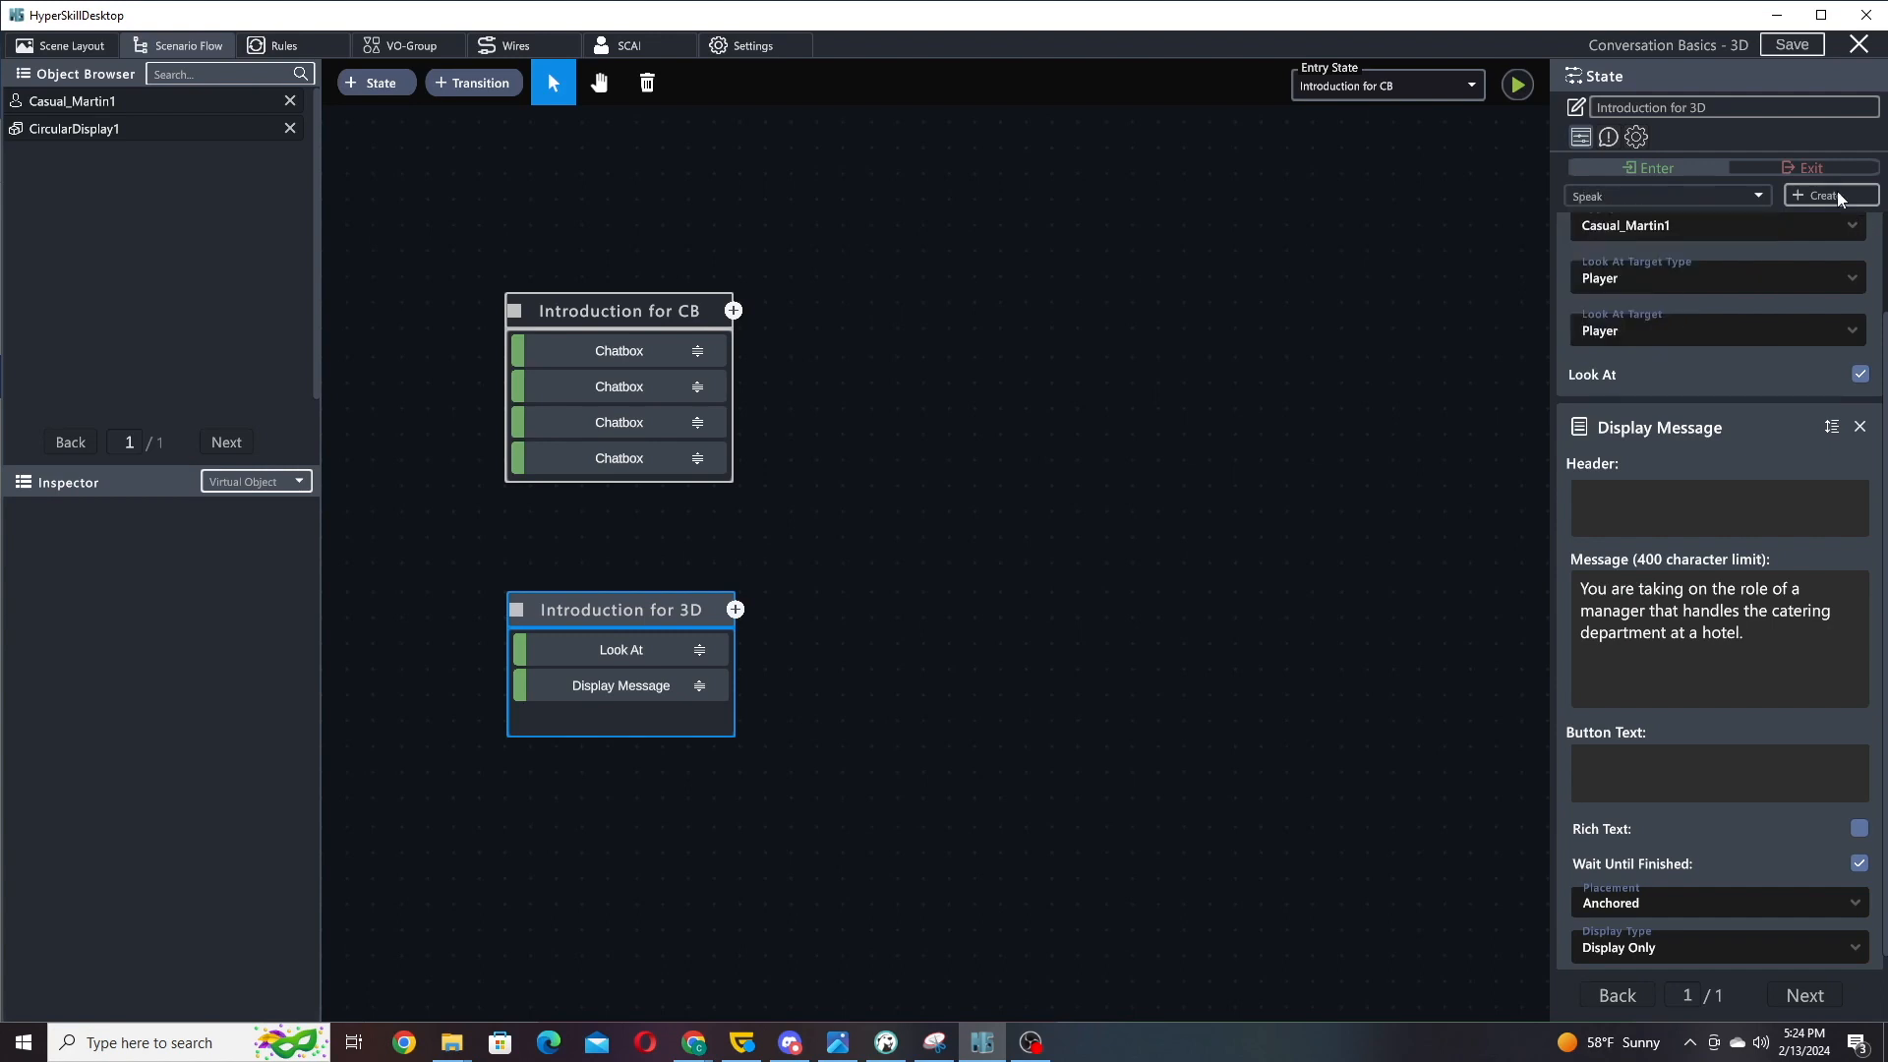
click(1830, 196)
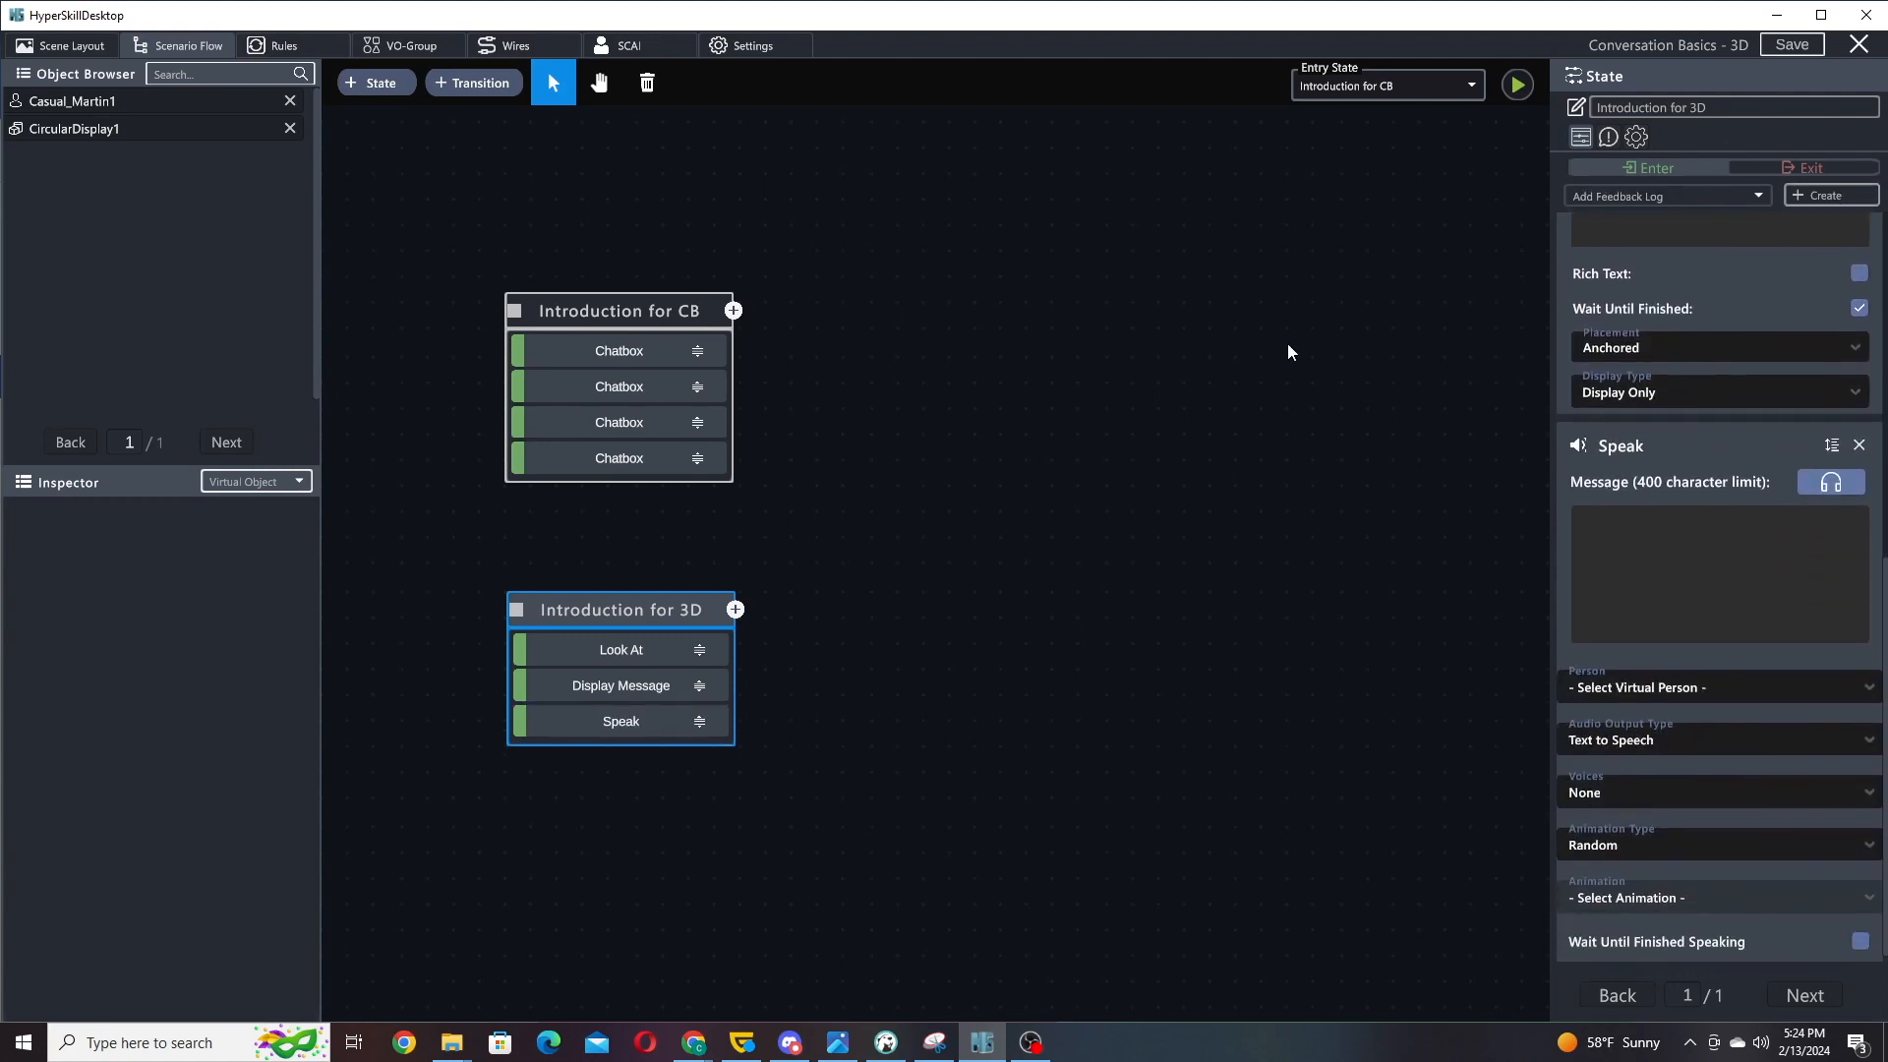
- Copy "How are things going at the event?" from the chatbox in "Introduction for CB" into the Speak message of "Introduction for 3D"
click(553, 311)
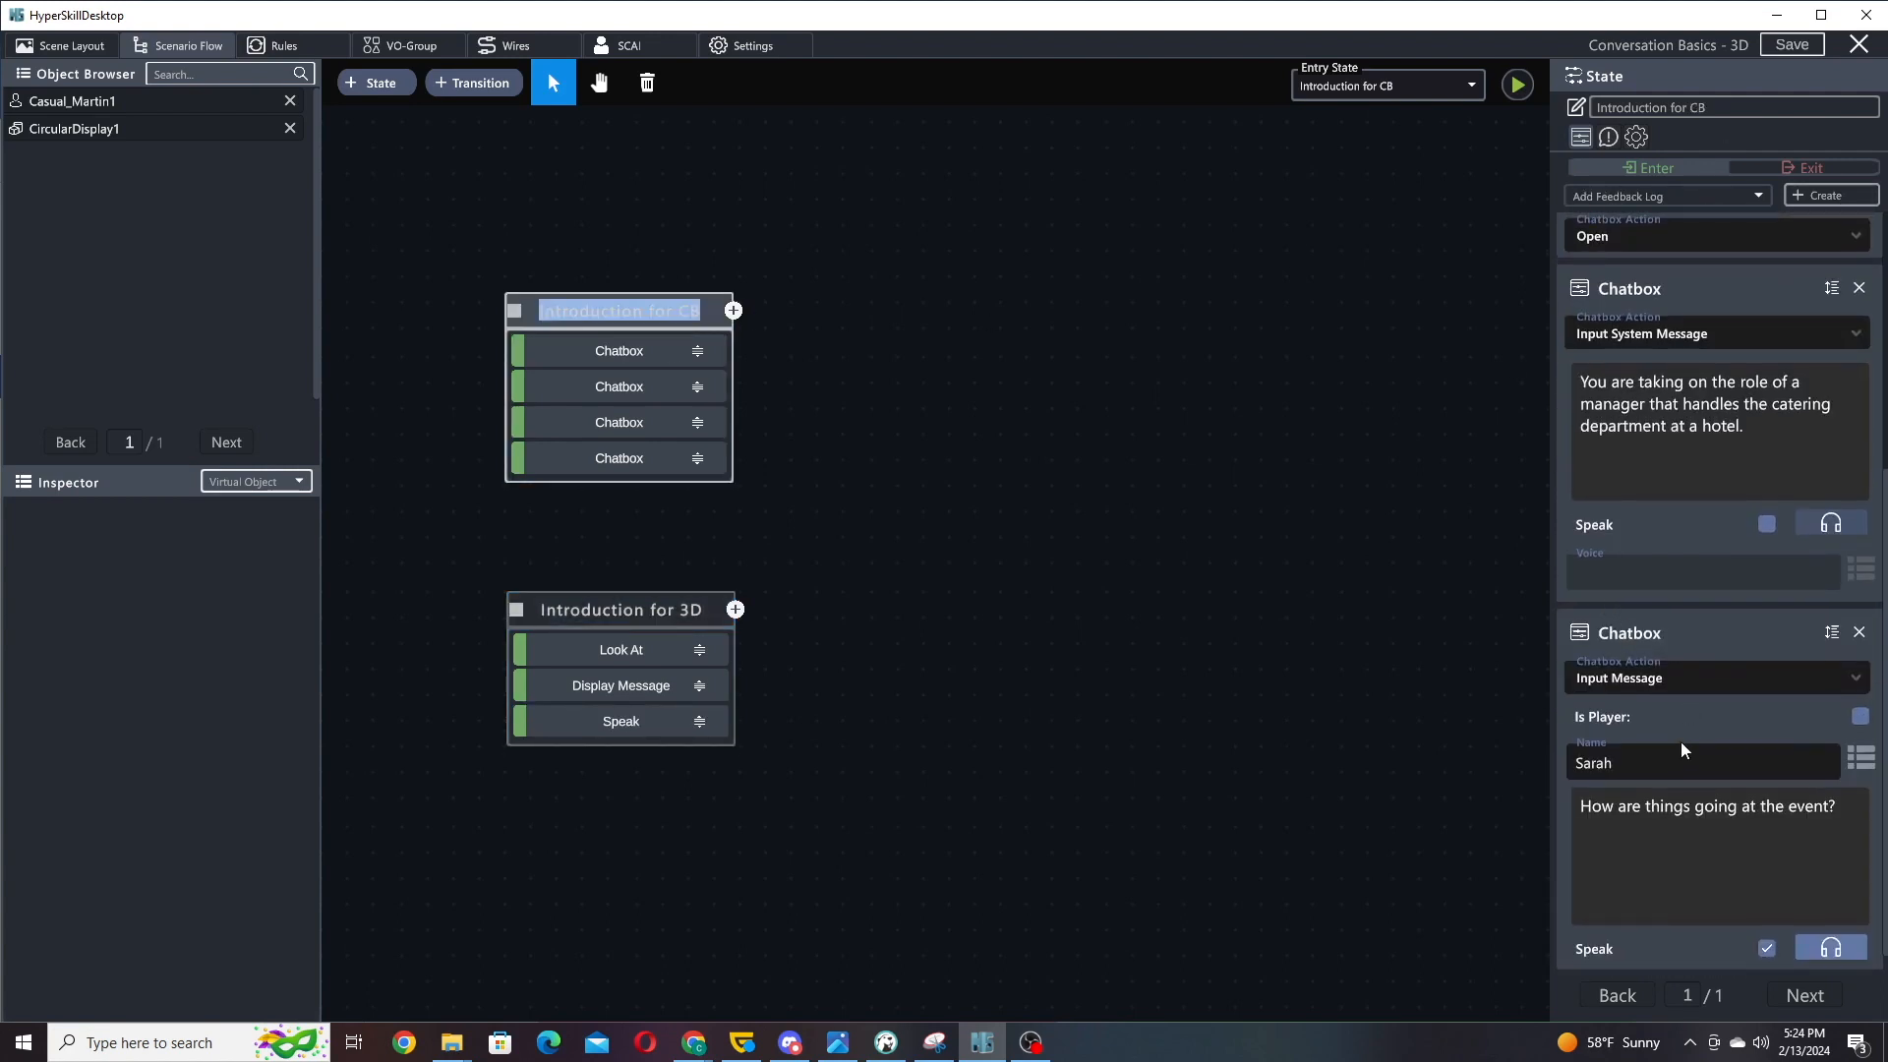
click(1736, 812)
key(ctrl+c)
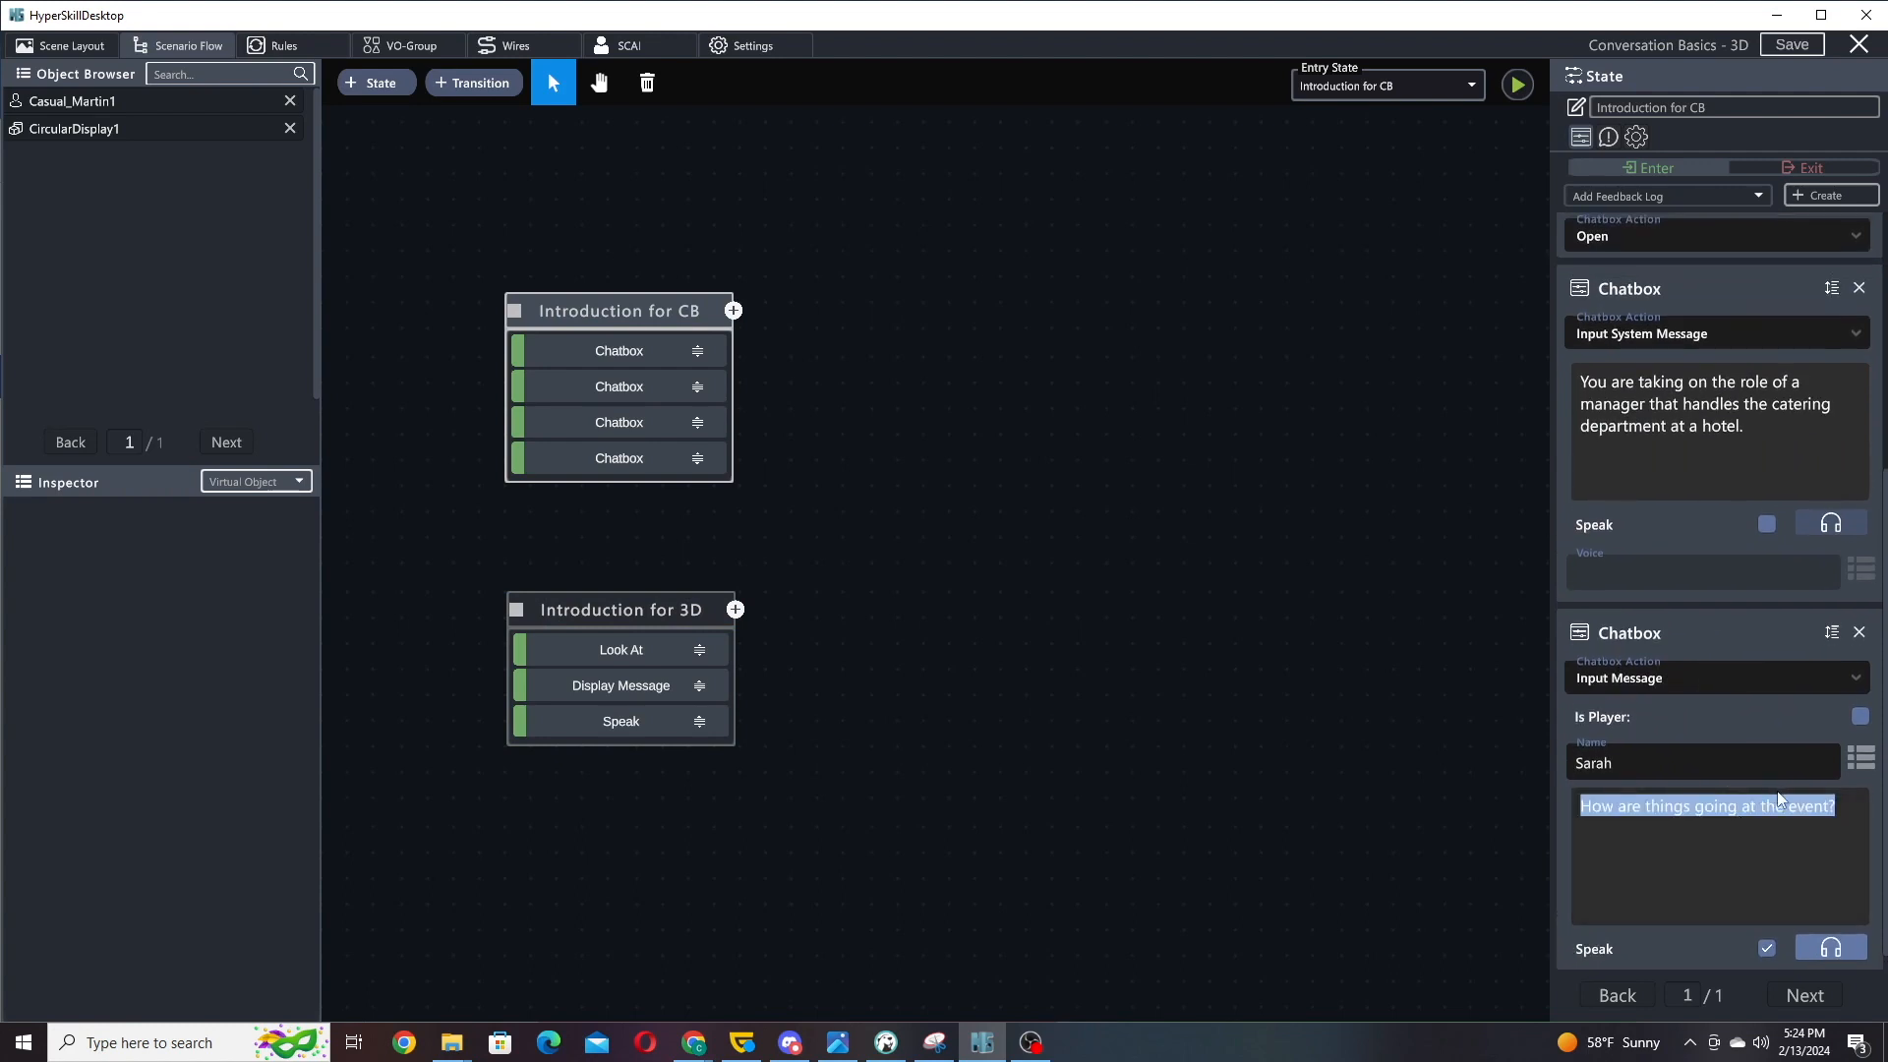
click(542, 611)
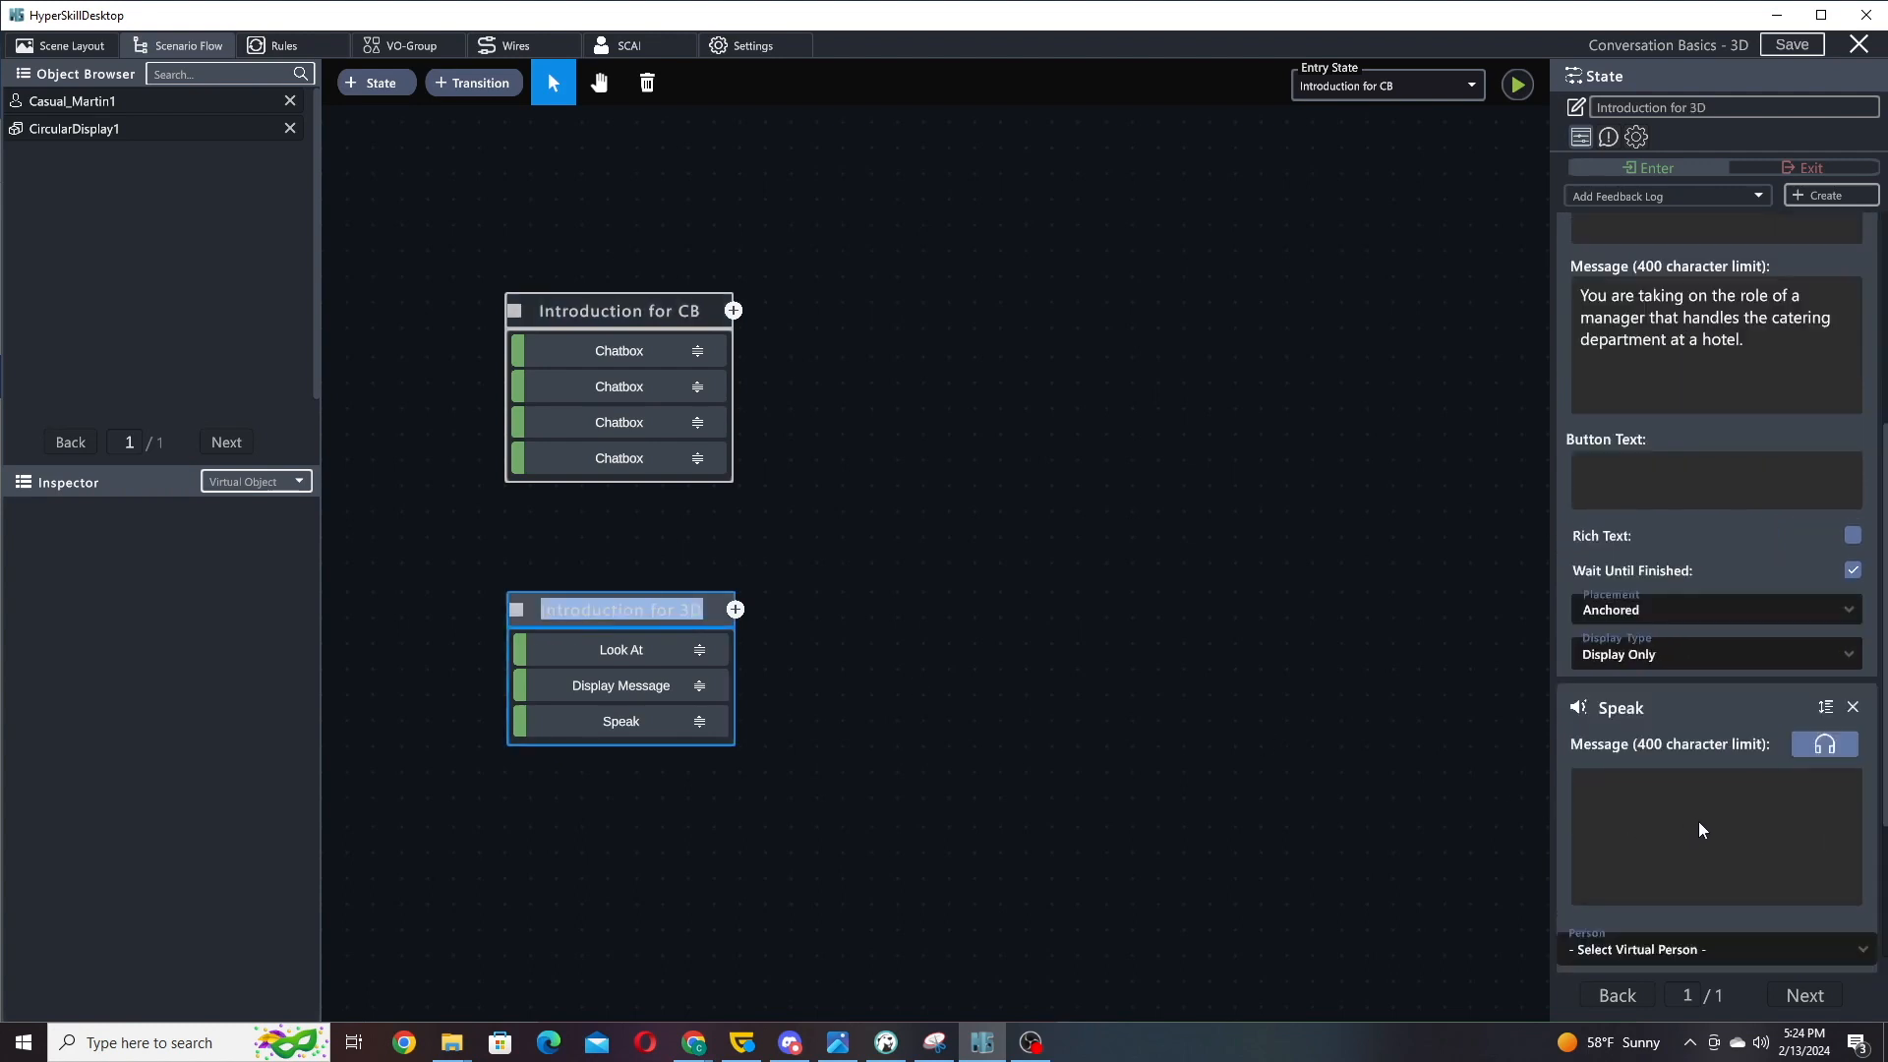
scroll(1682, 688, down, 2)
click(1706, 743)
key(ctrl+v)
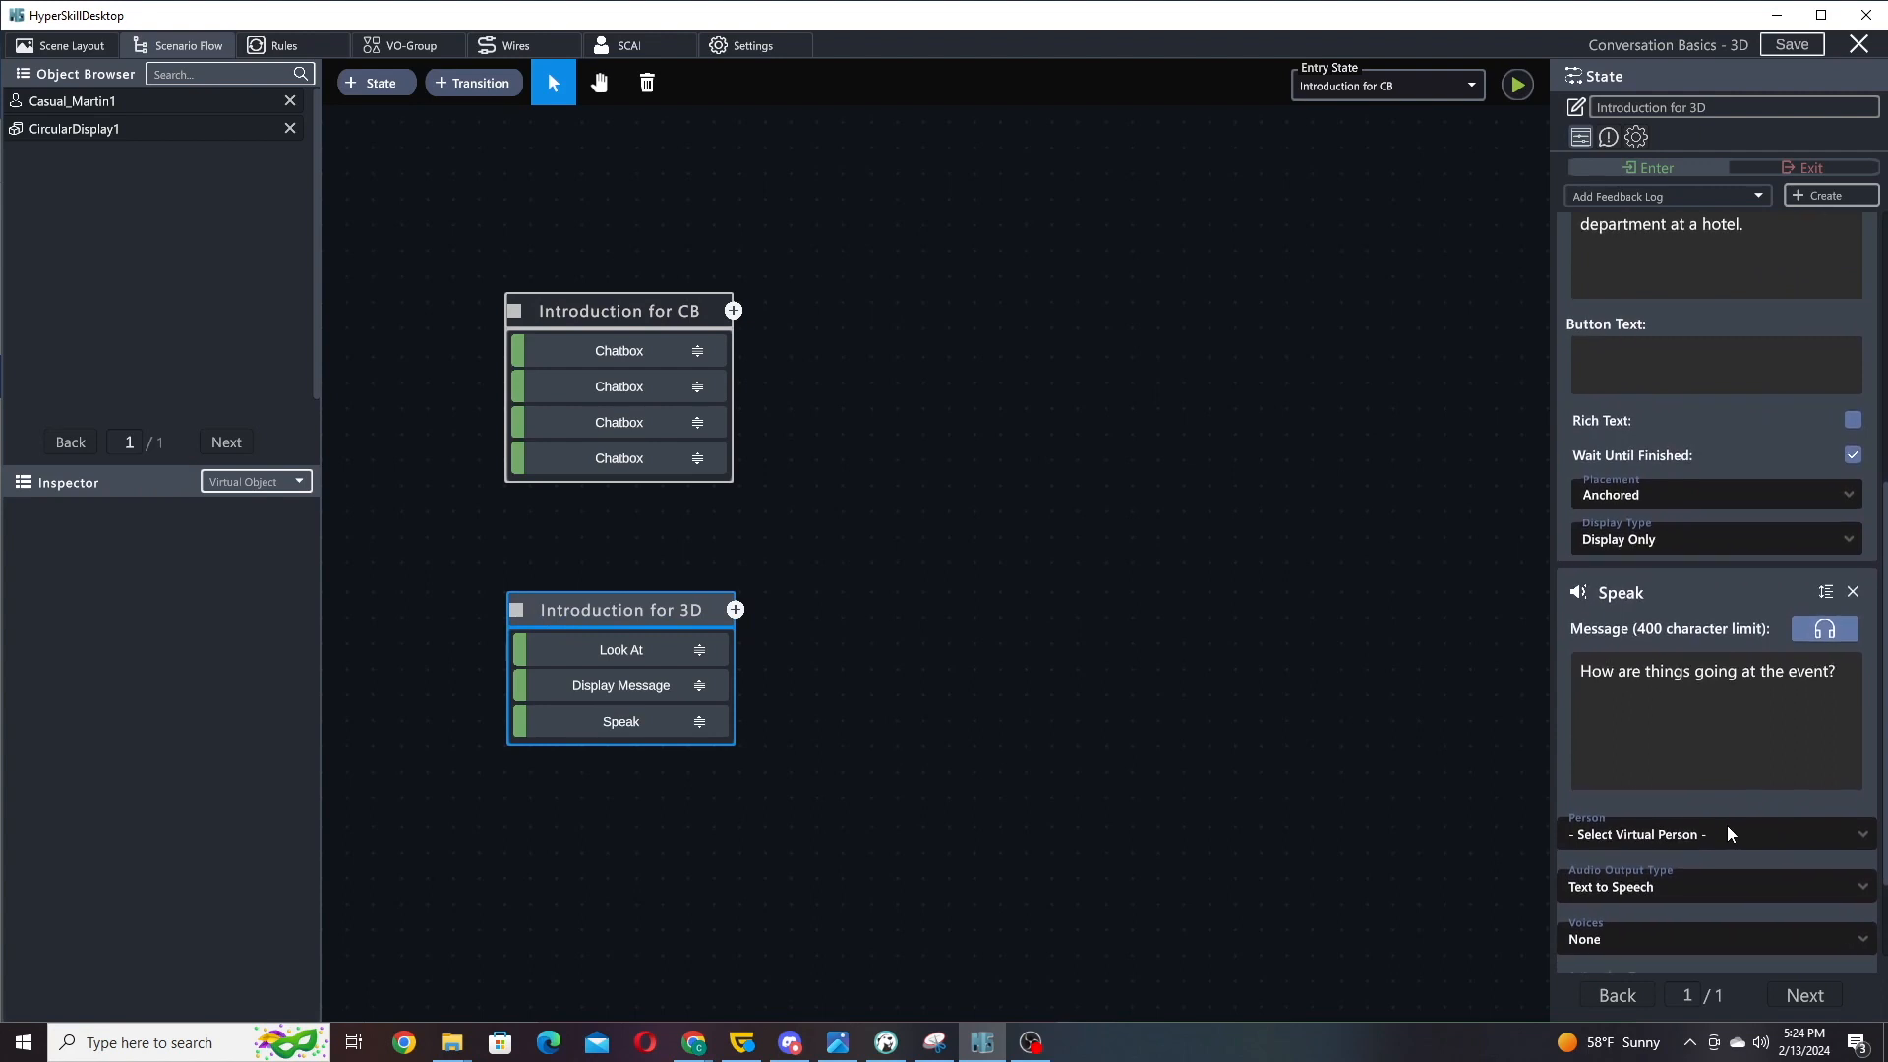
- Configure the Speak action with Casual_Martin1 as the person, Justin as the voice and None as the animation type
scroll(1701, 615, down, 3)
click(1667, 700)
click(1638, 745)
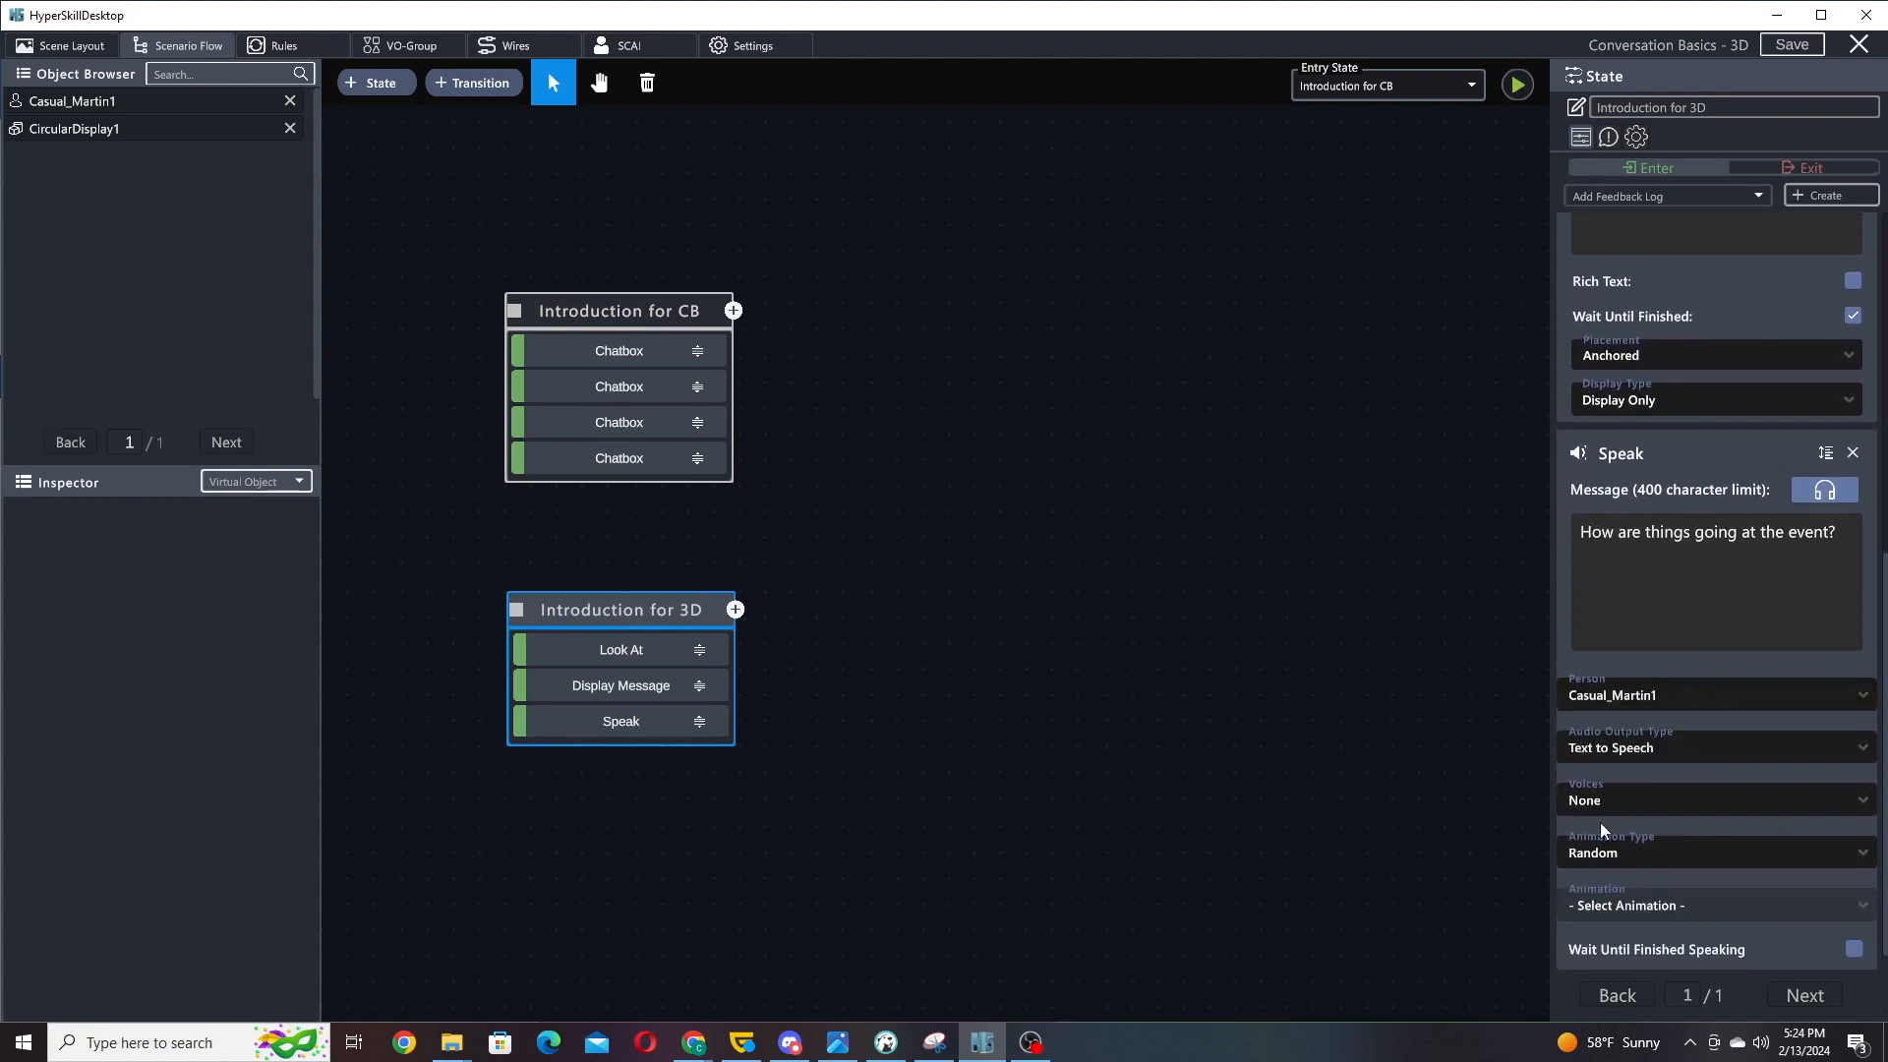
click(1632, 795)
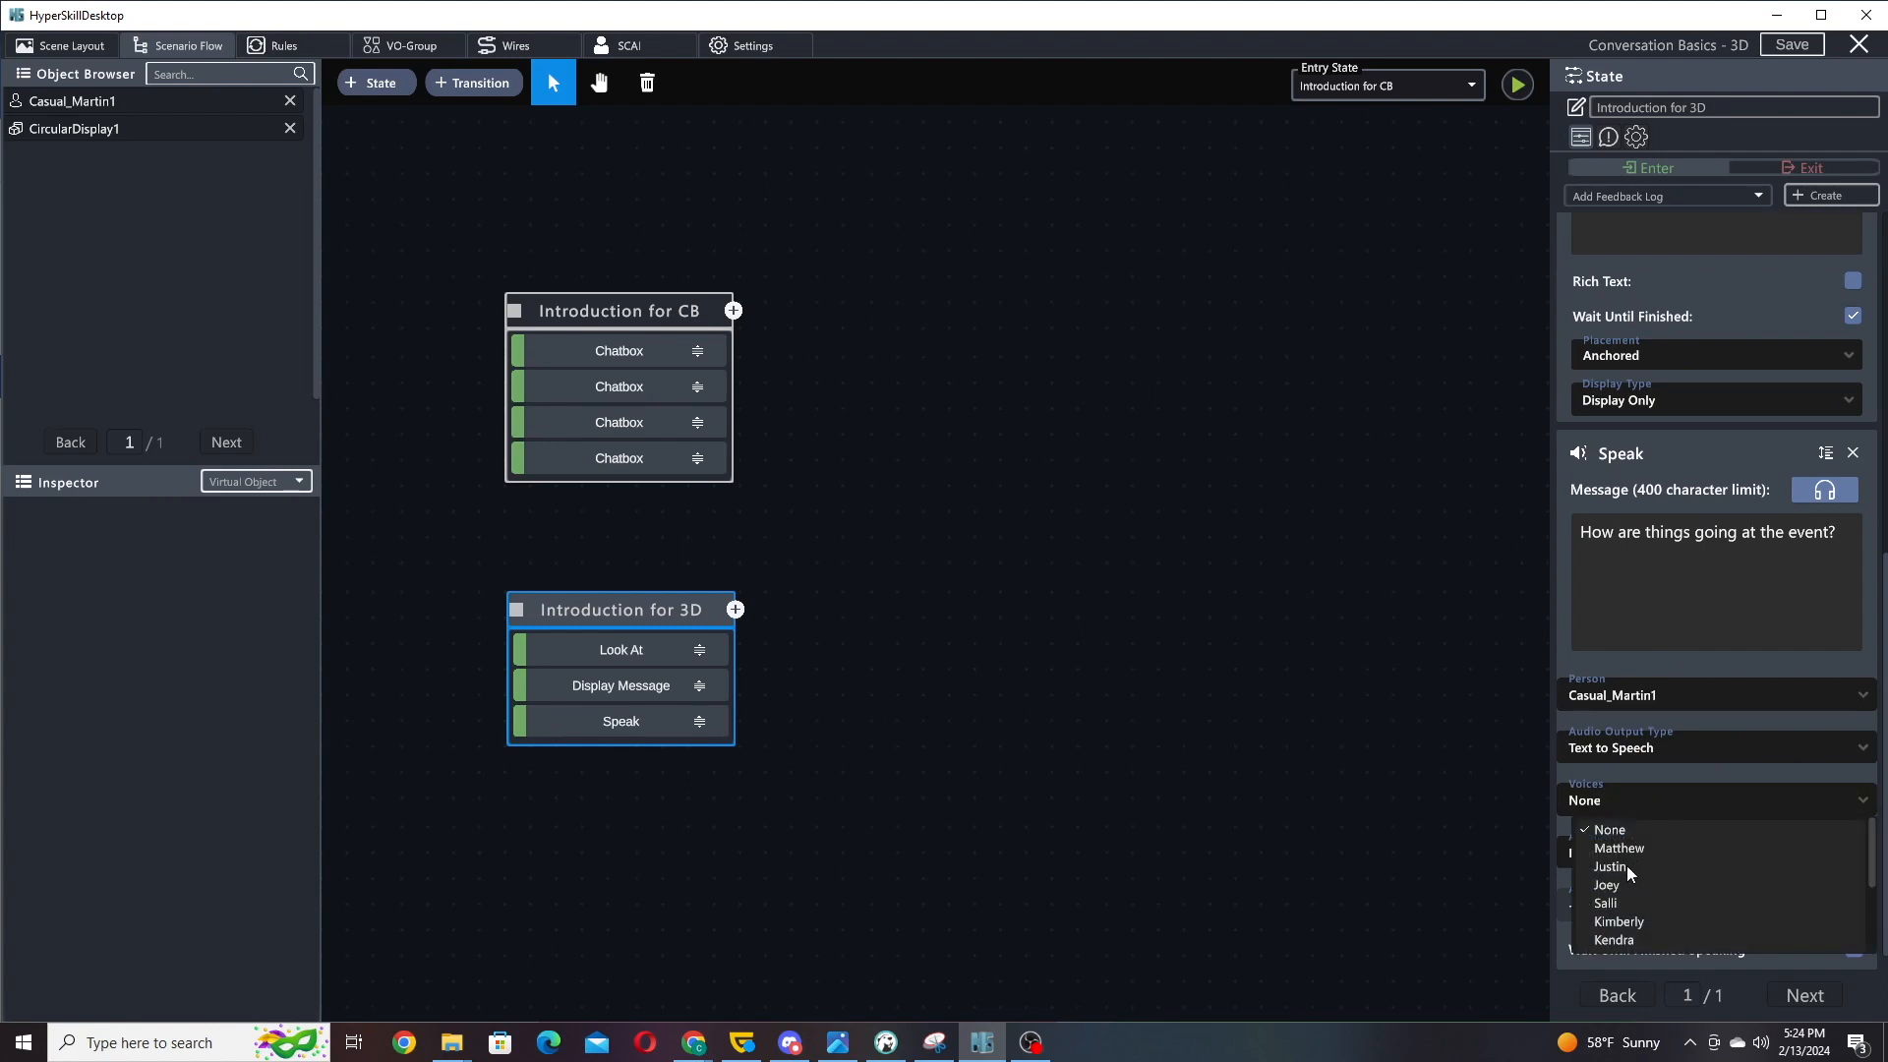
click(1626, 865)
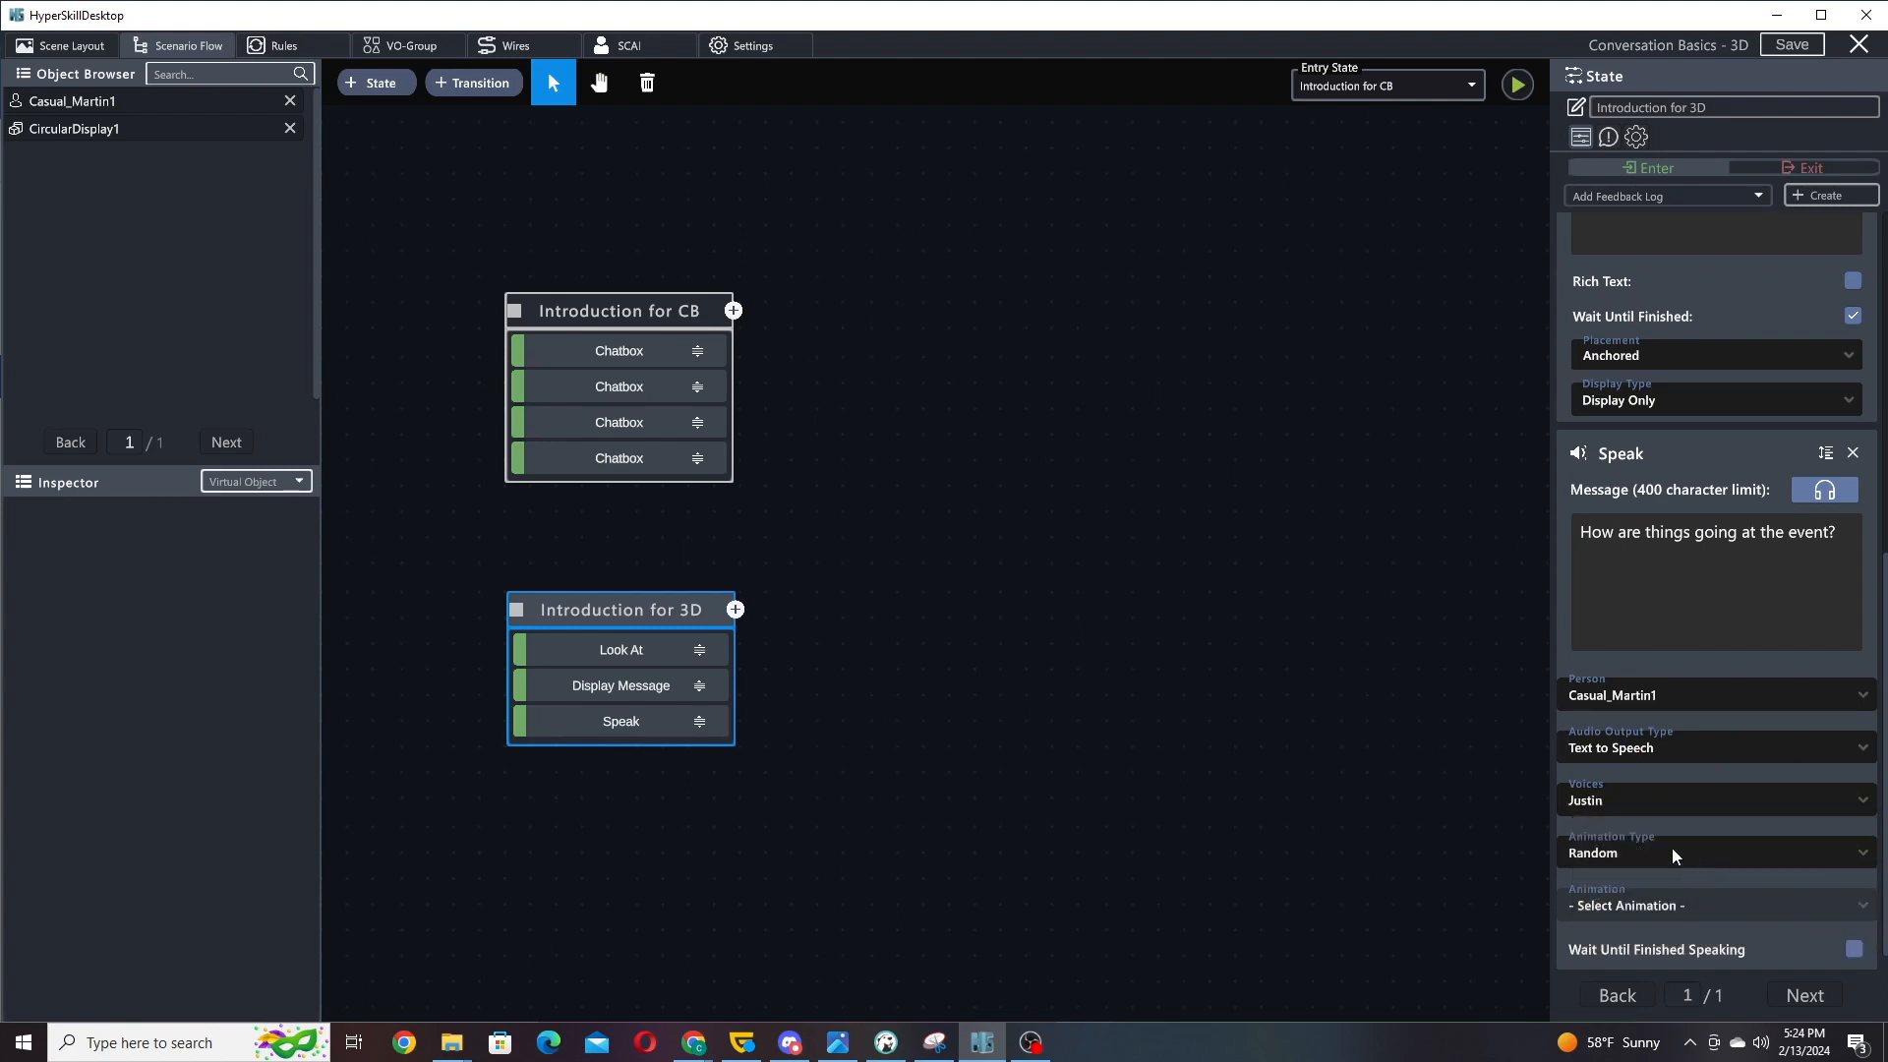
click(1672, 848)
click(1614, 884)
- Set the scenario's entry state to "Introduction for 3D"
click(1332, 88)
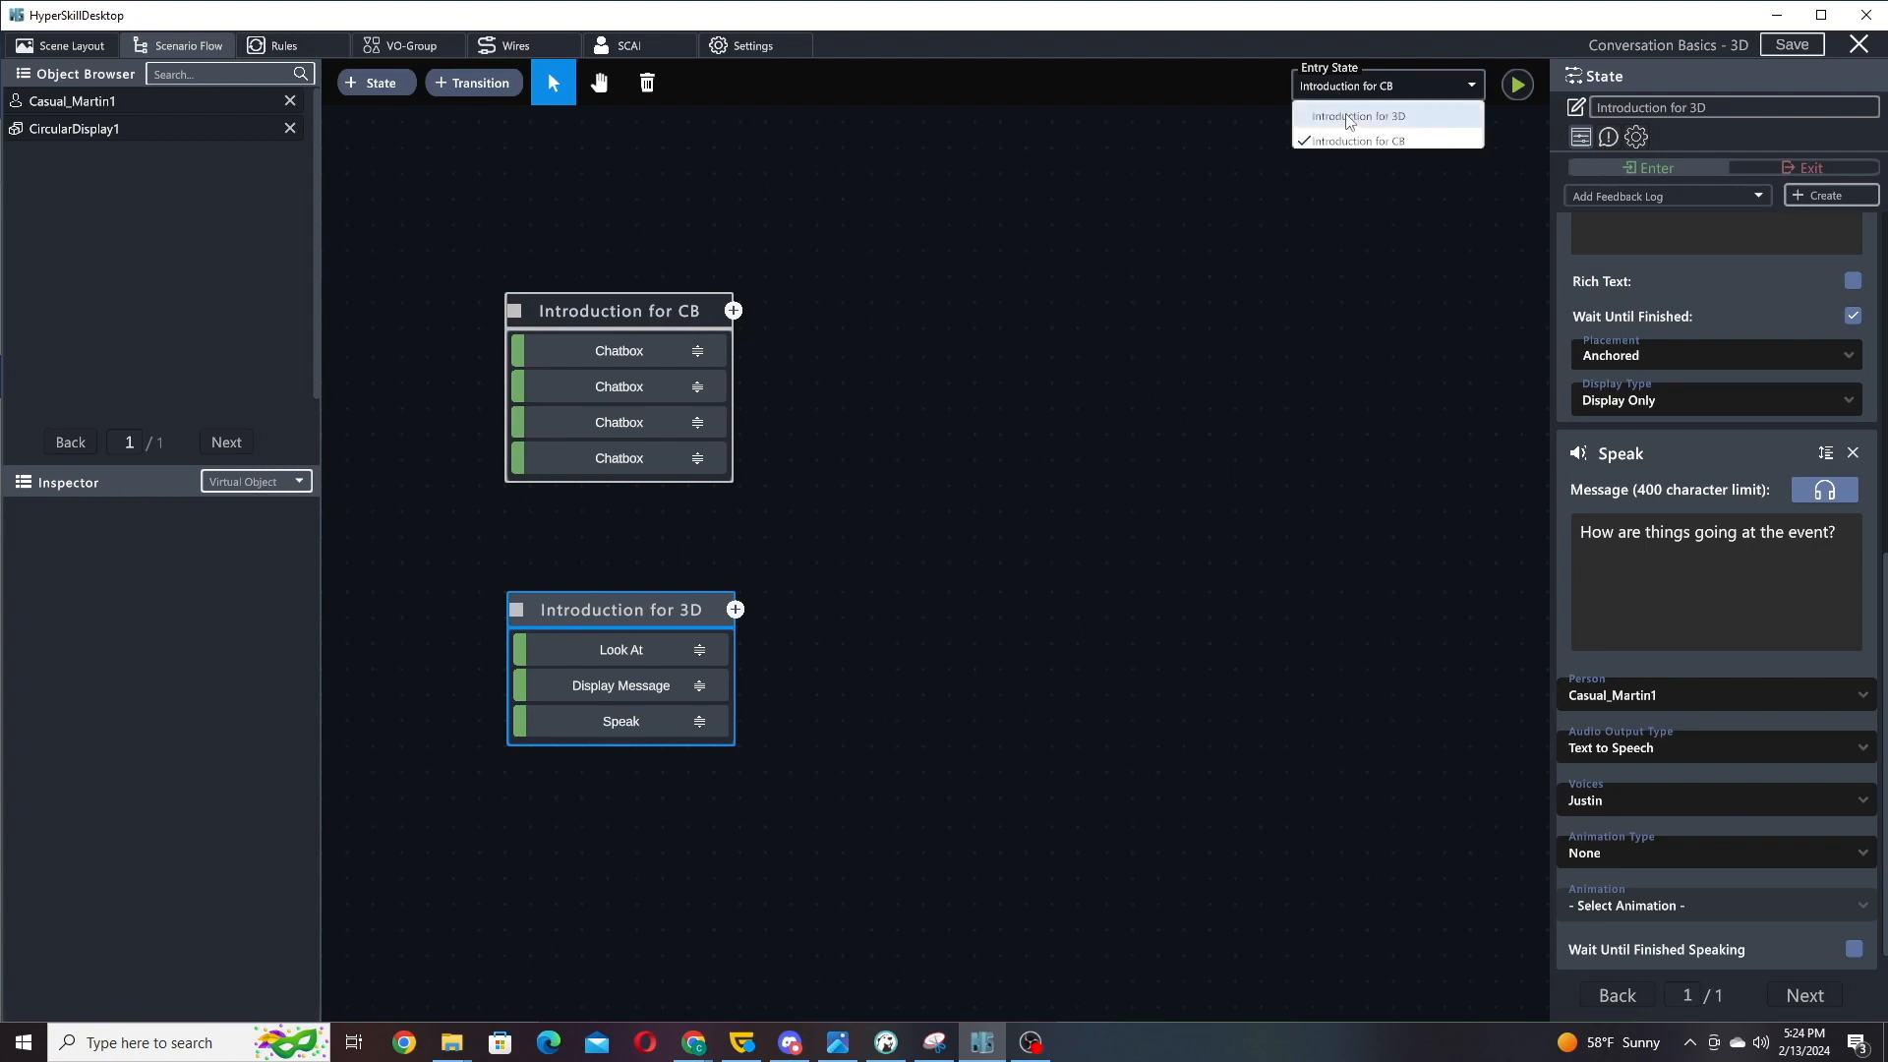
click(1348, 117)
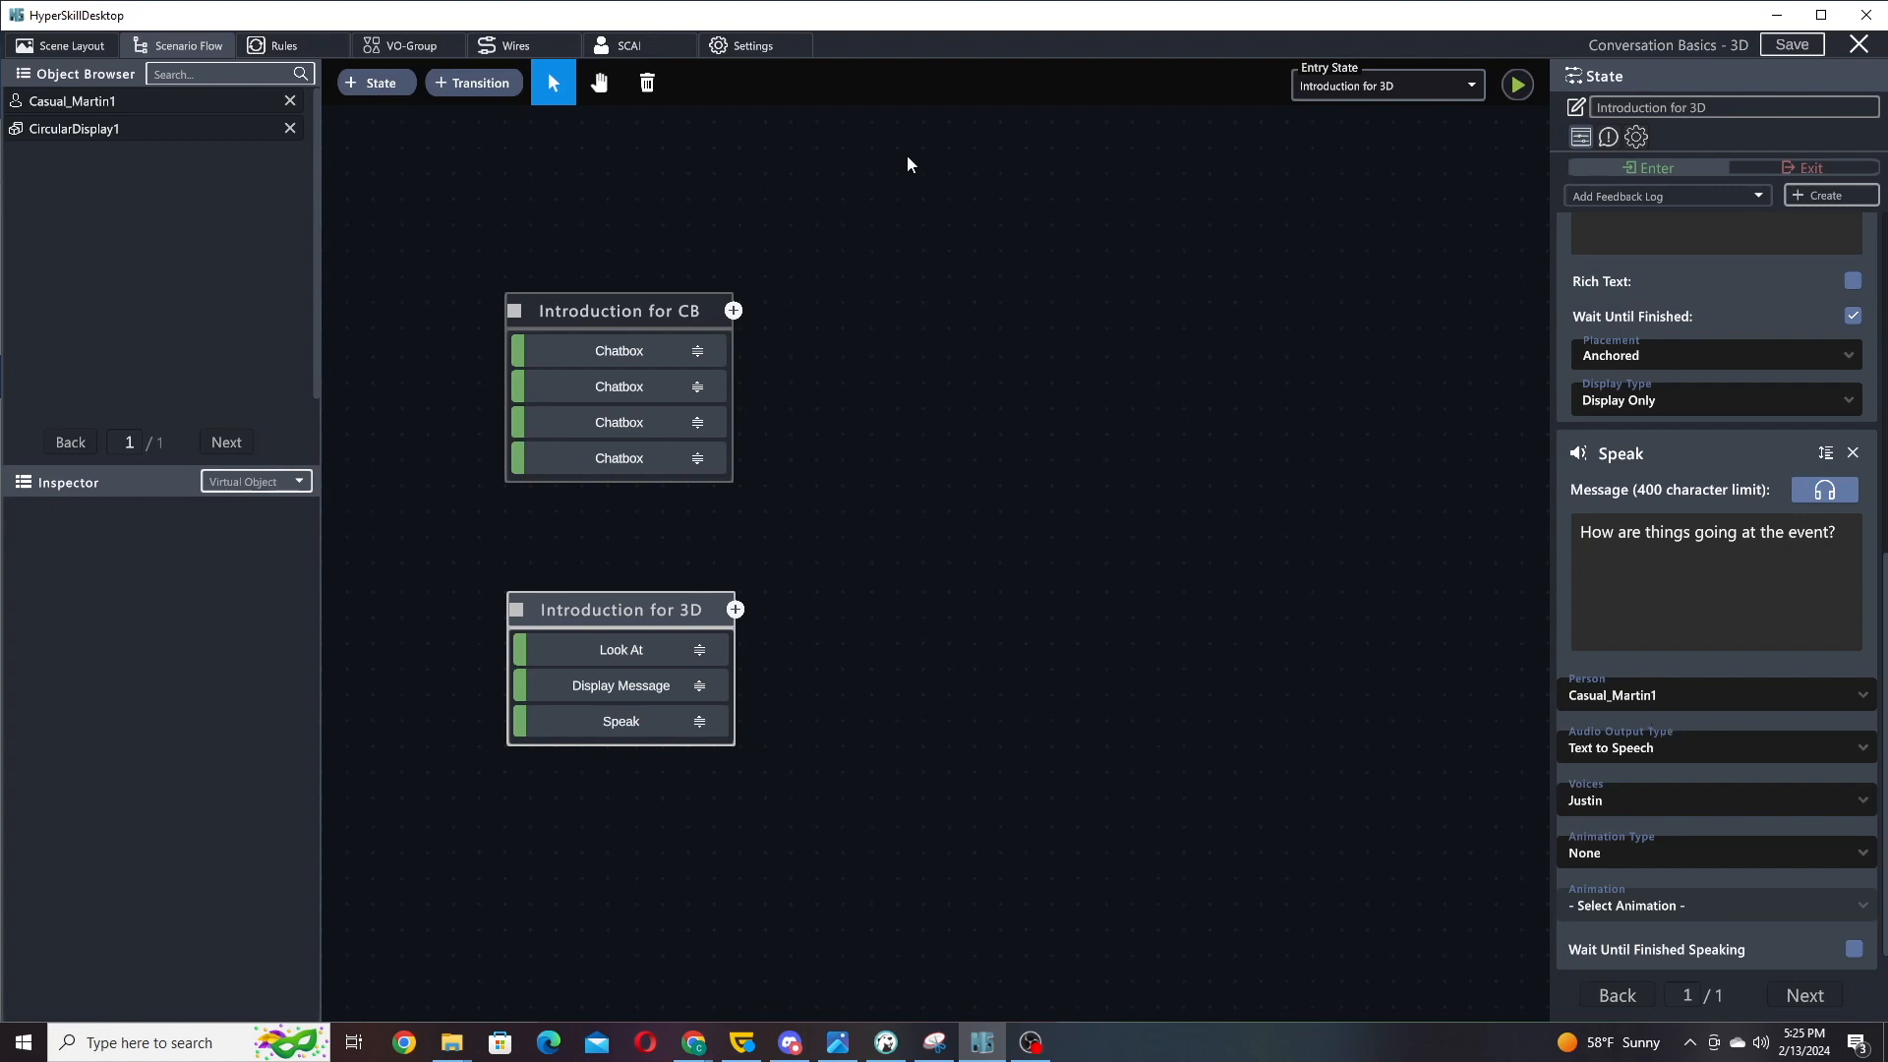
- Set the virtual assistant avatar to Casual_Martin1 and its voice to Justin in the experience settings
click(777, 45)
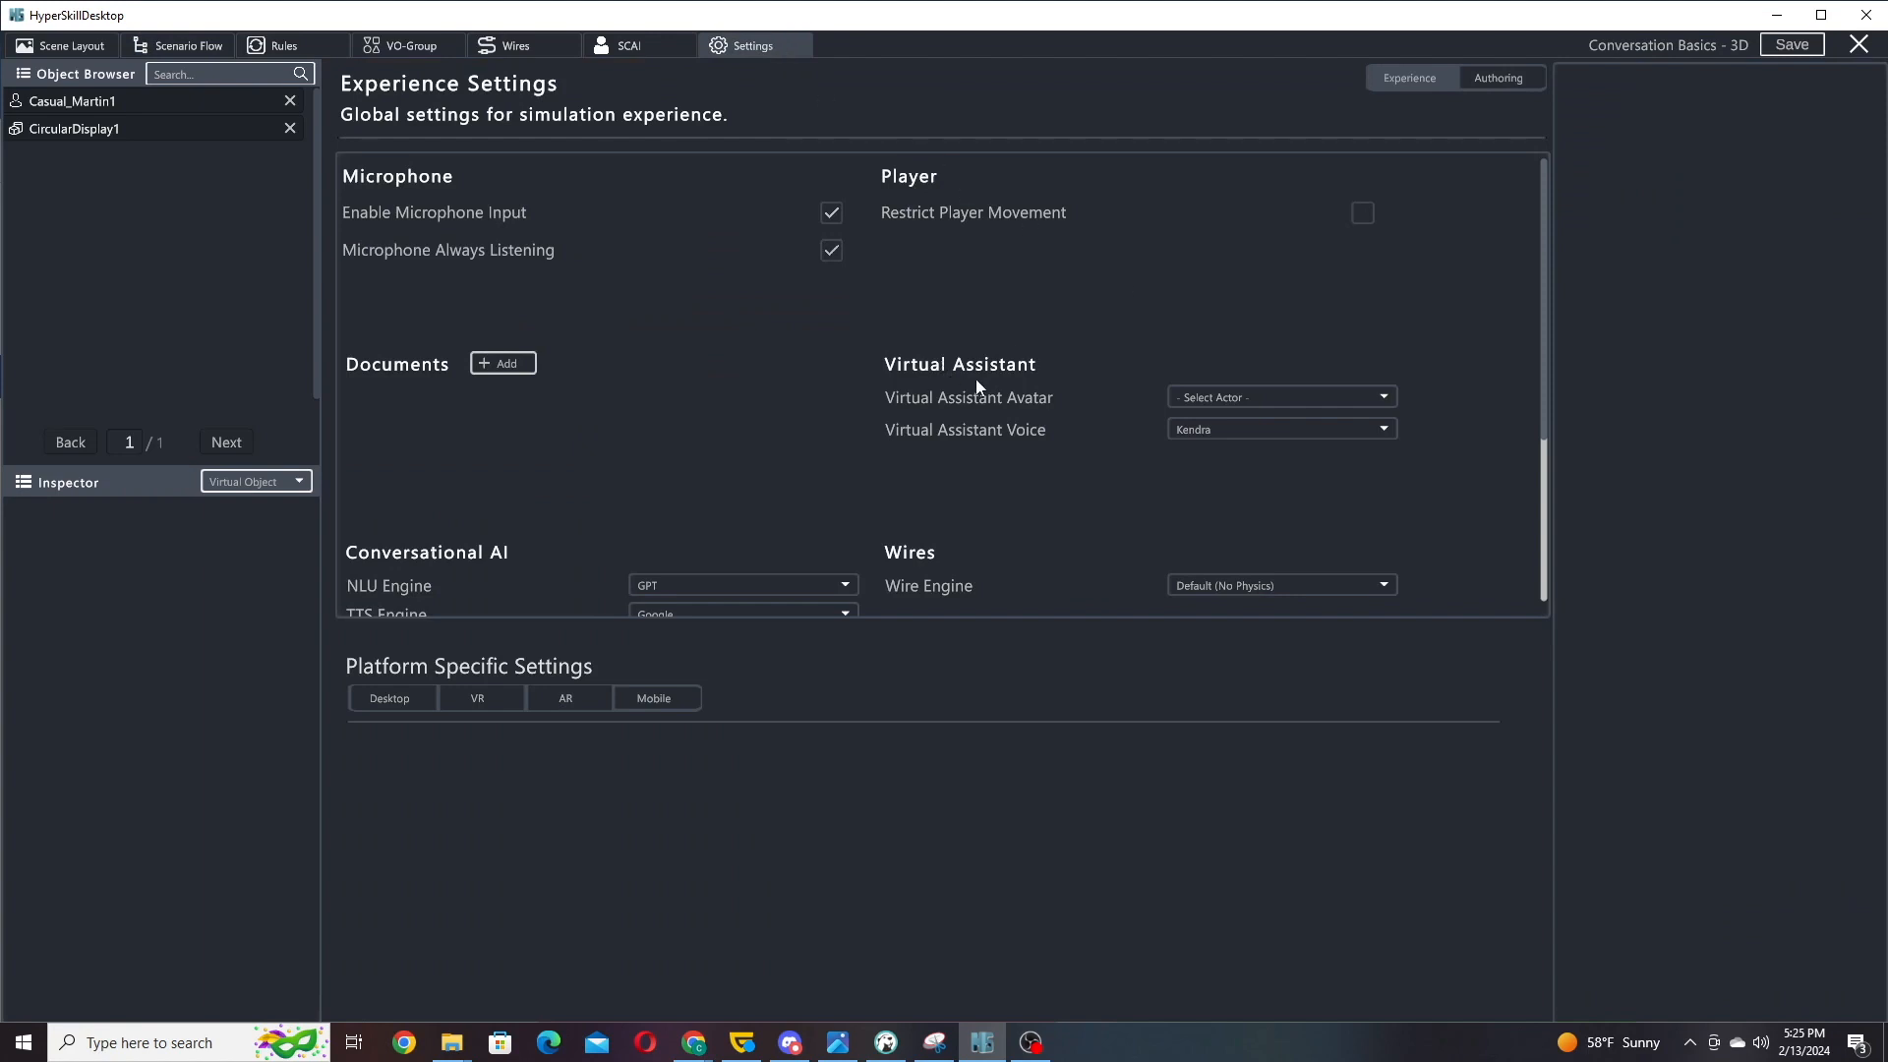
click(1220, 399)
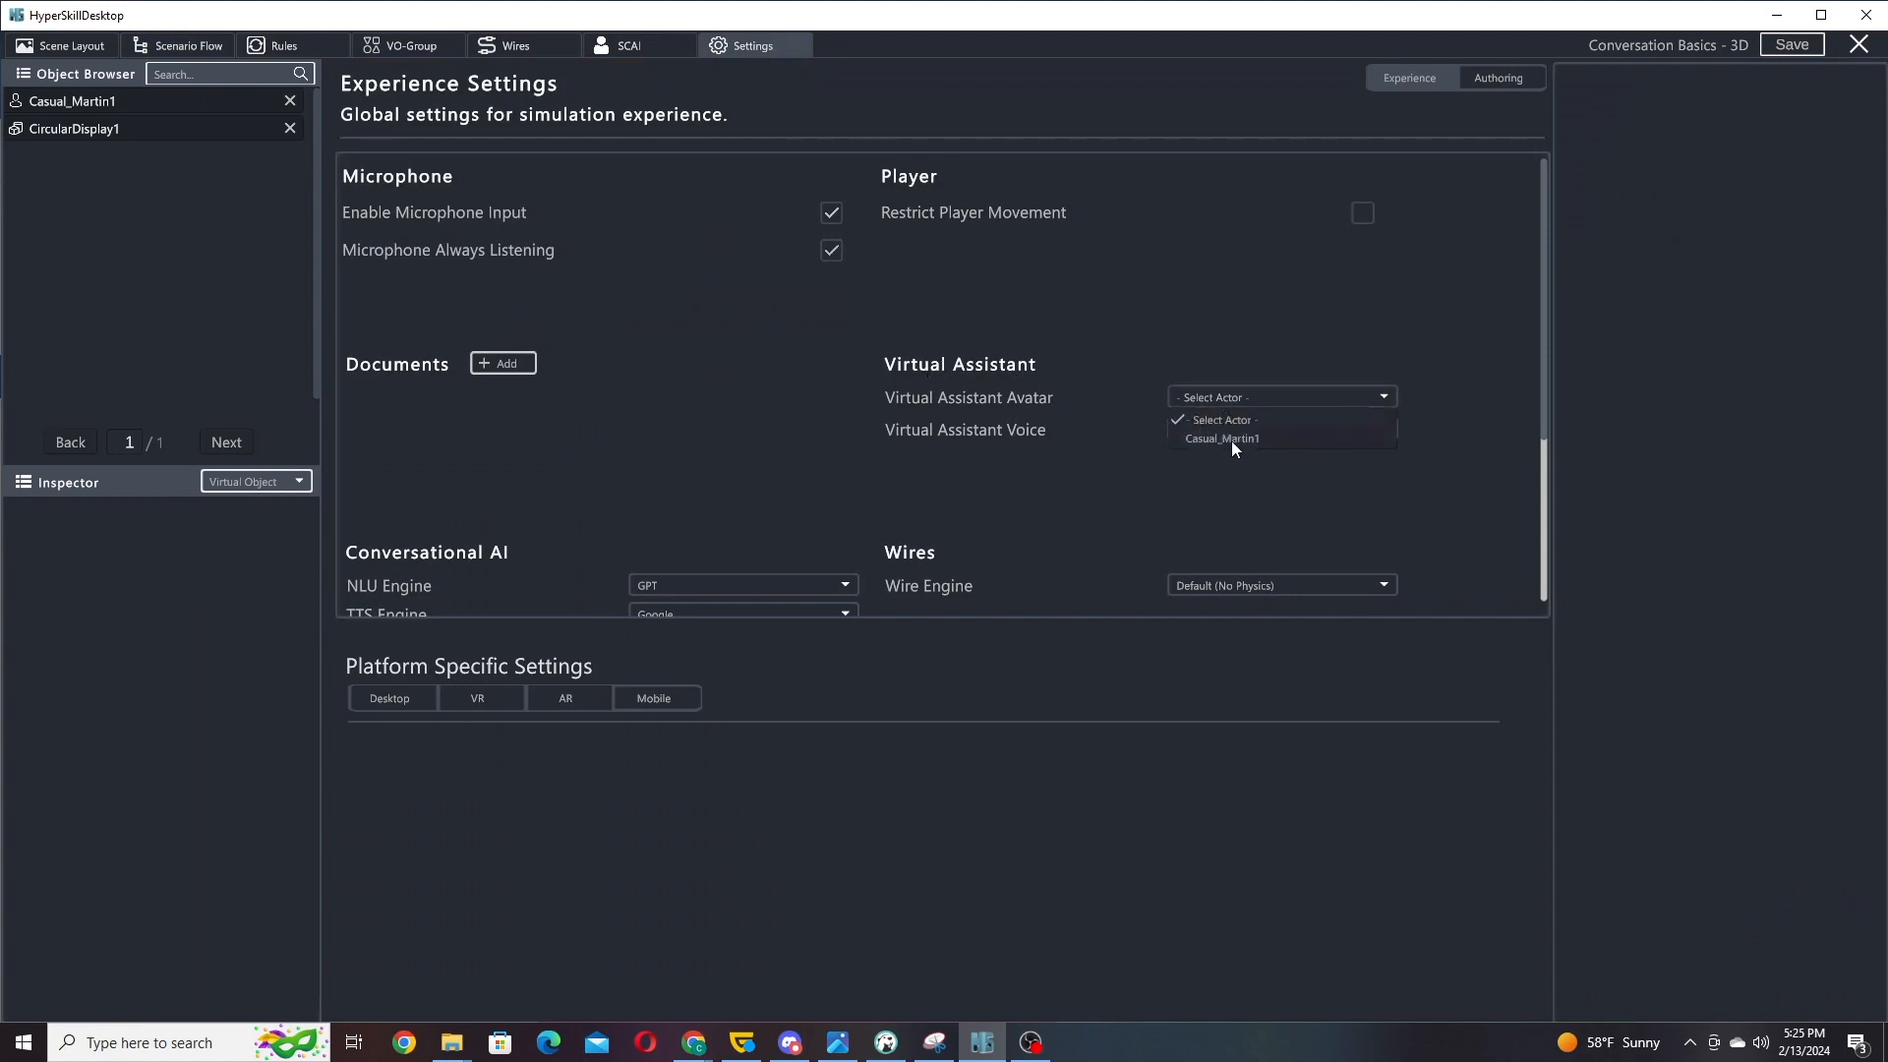
click(1231, 440)
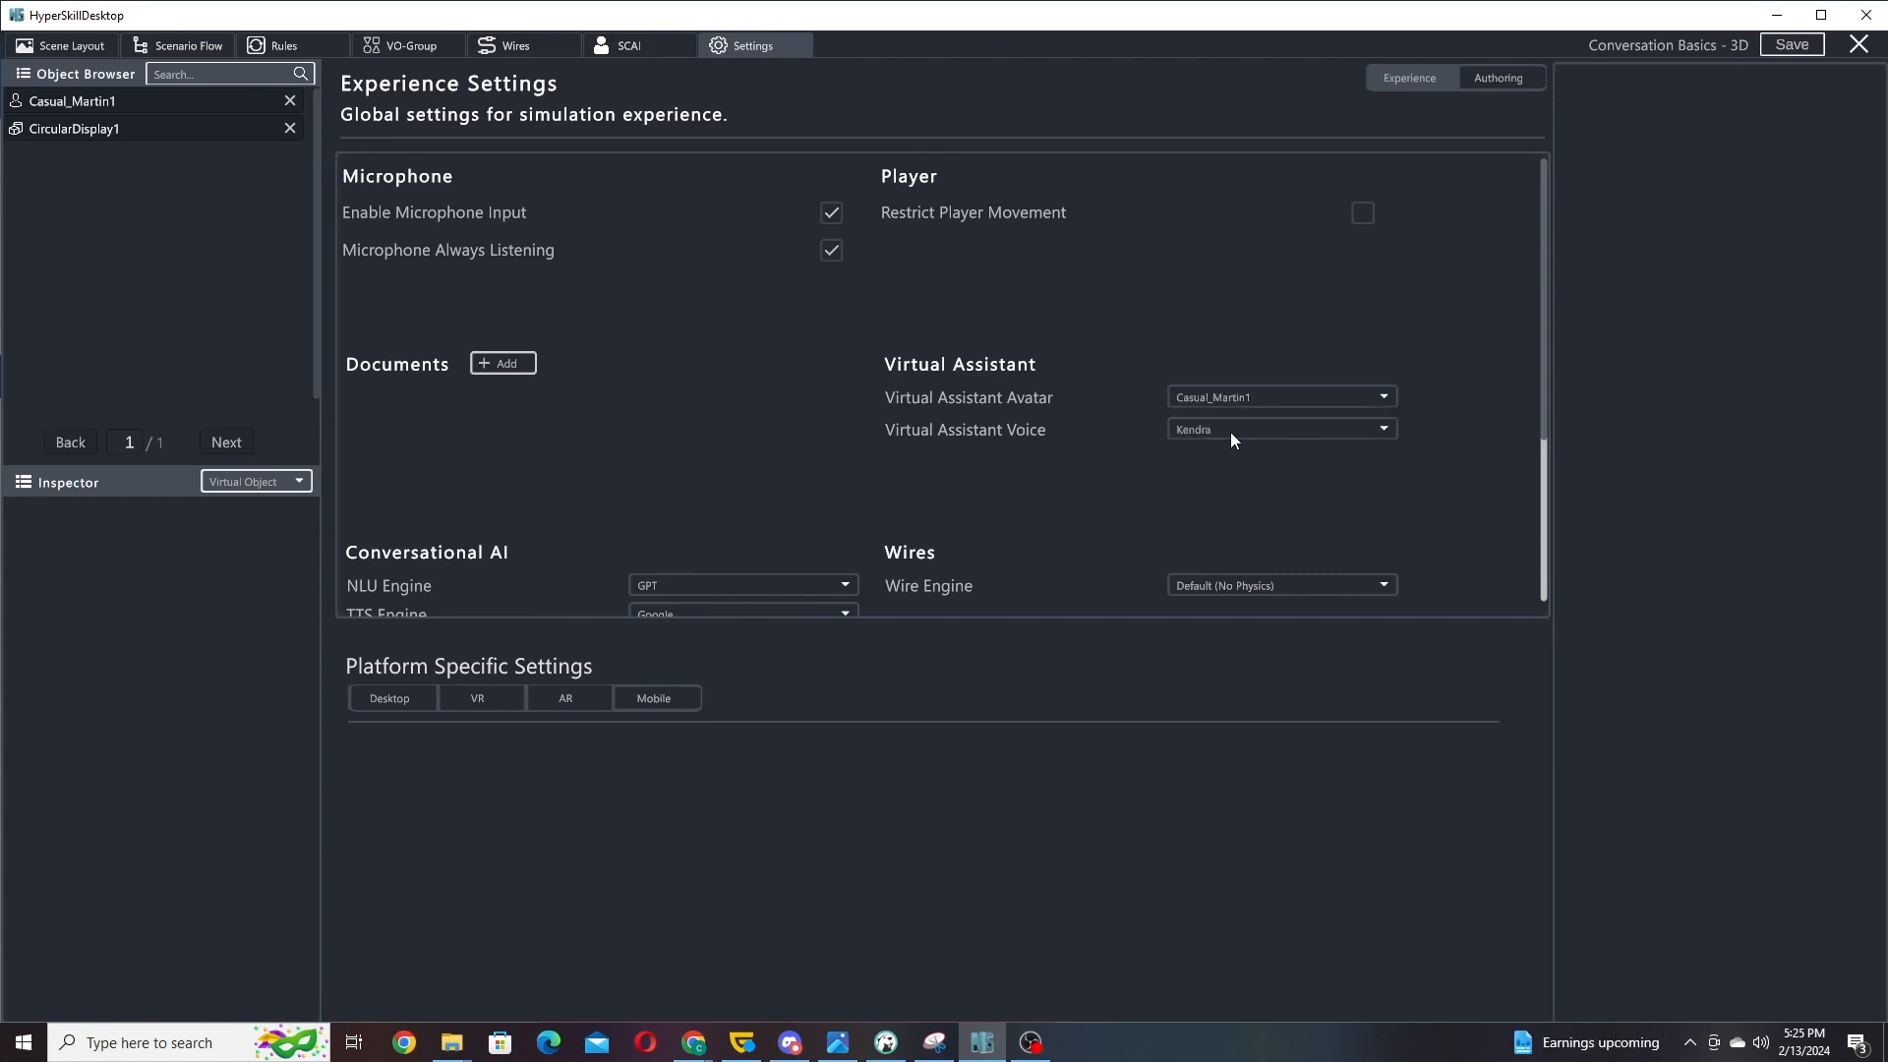
click(1229, 428)
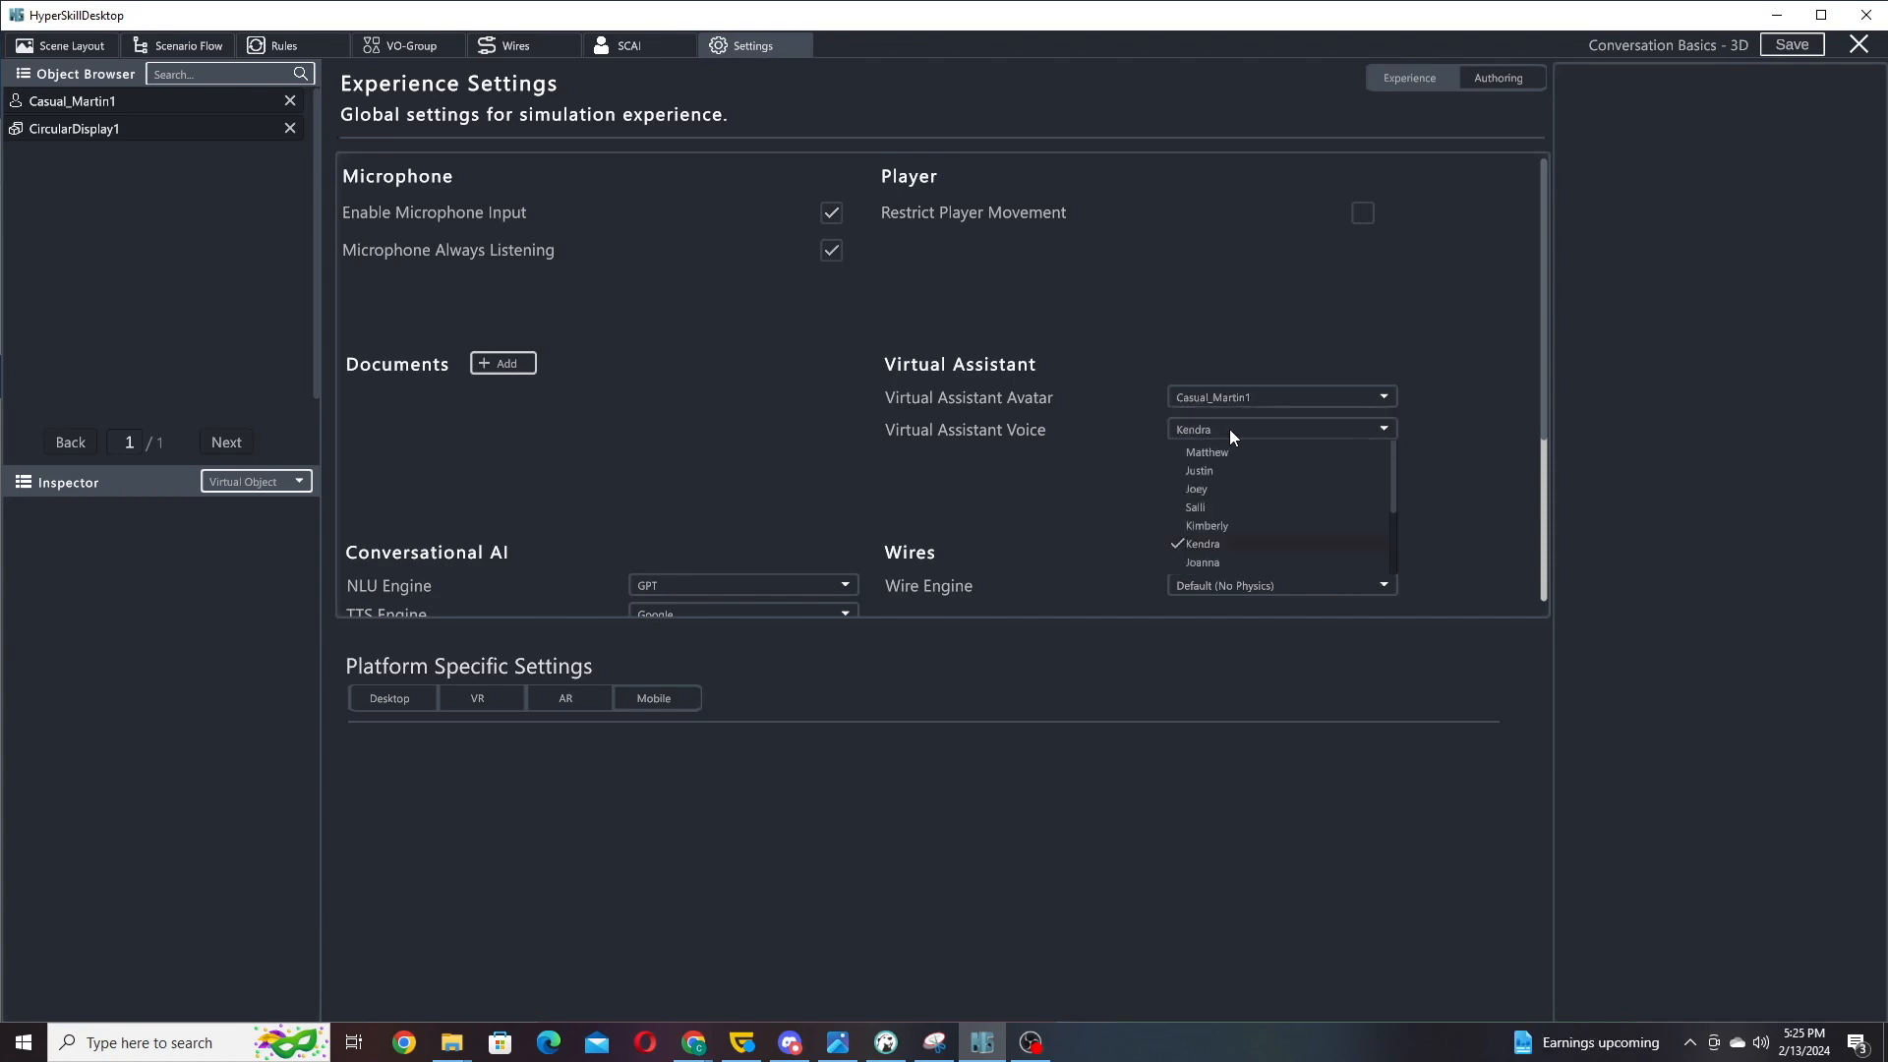
click(1220, 472)
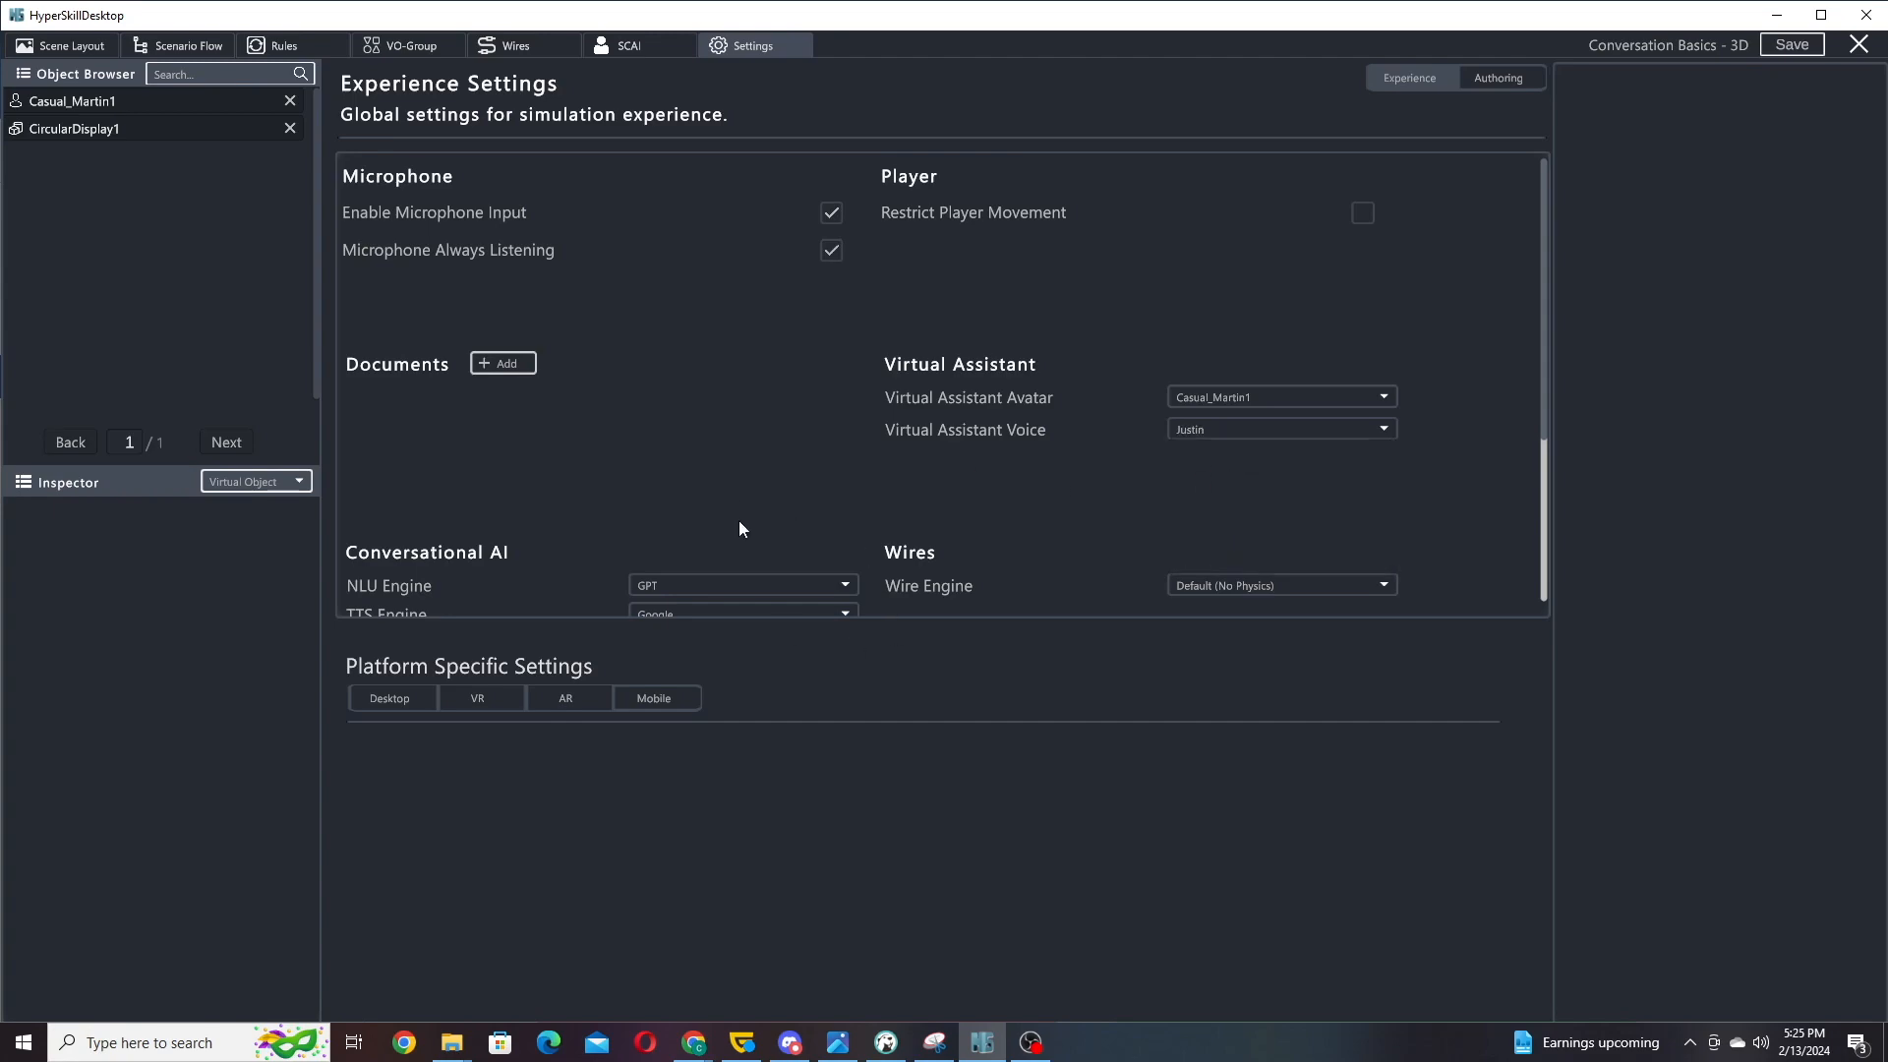
- Rename the Casual_Martin1 virtual object in the scene to Martin
click(204, 45)
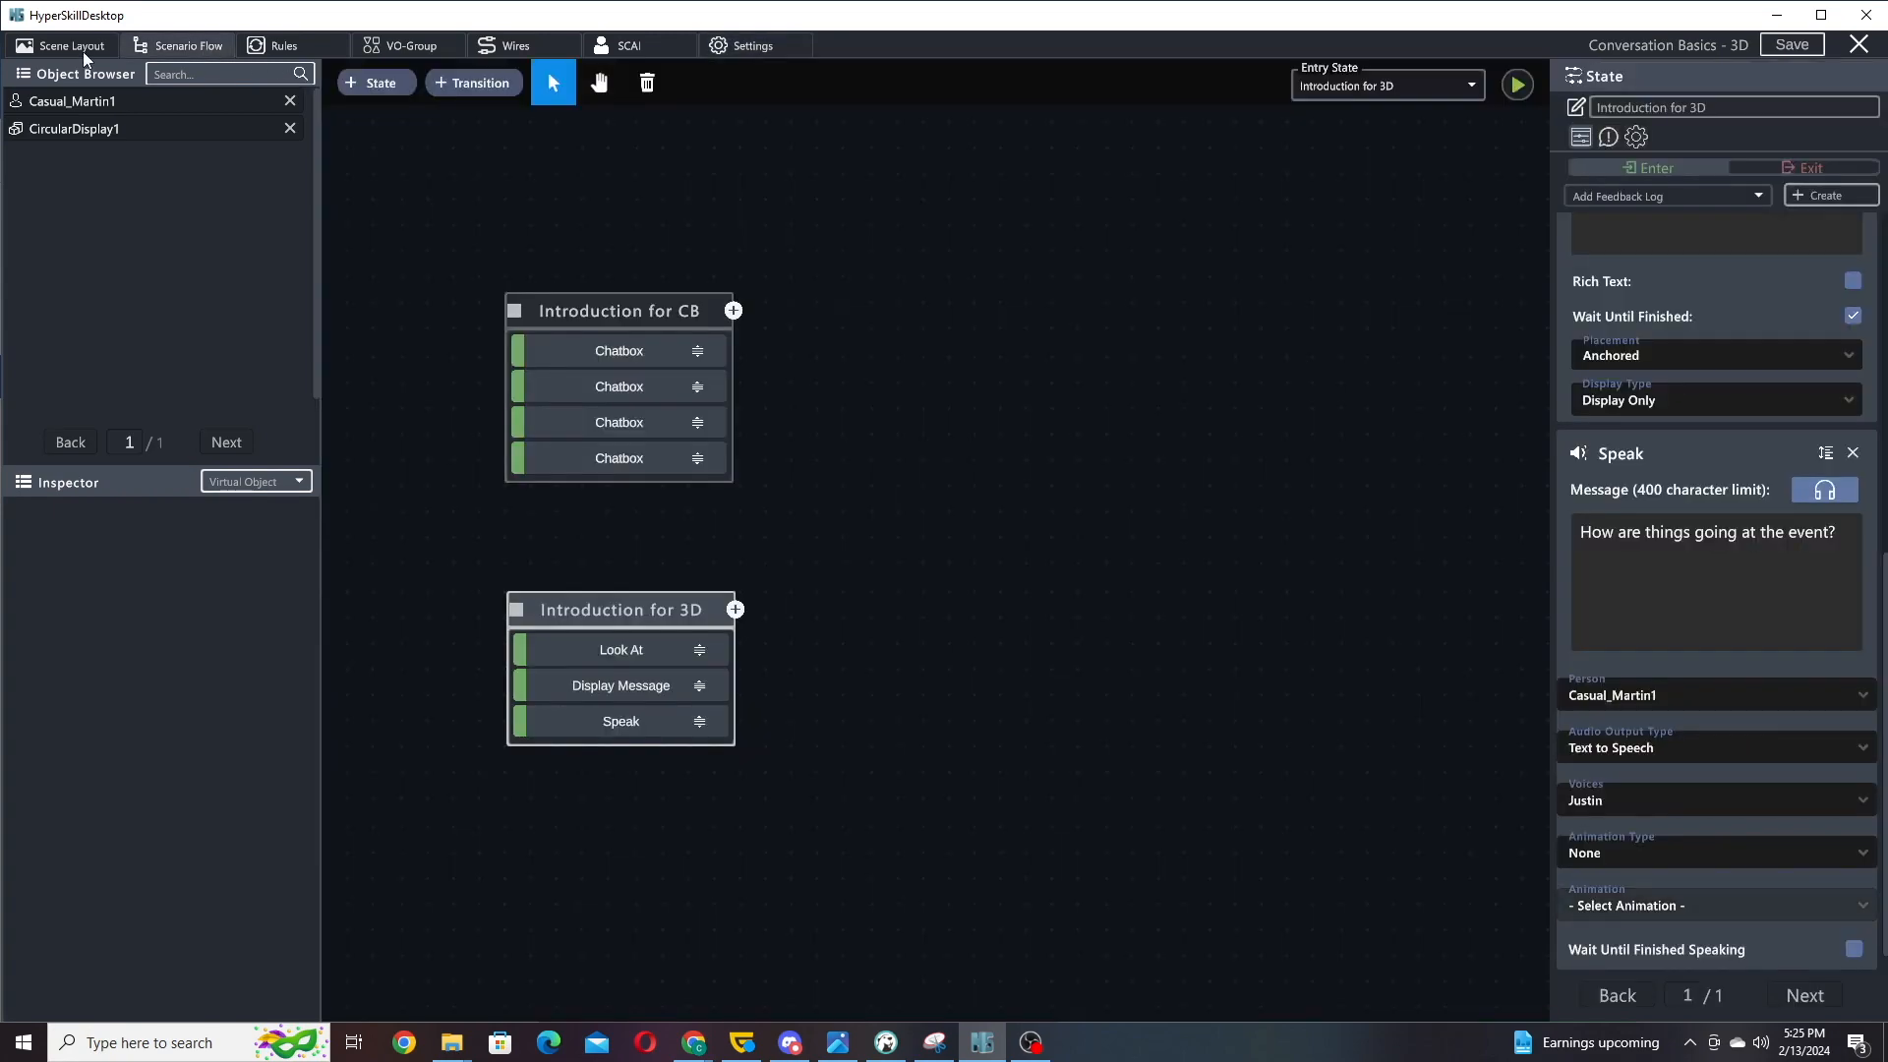
click(83, 48)
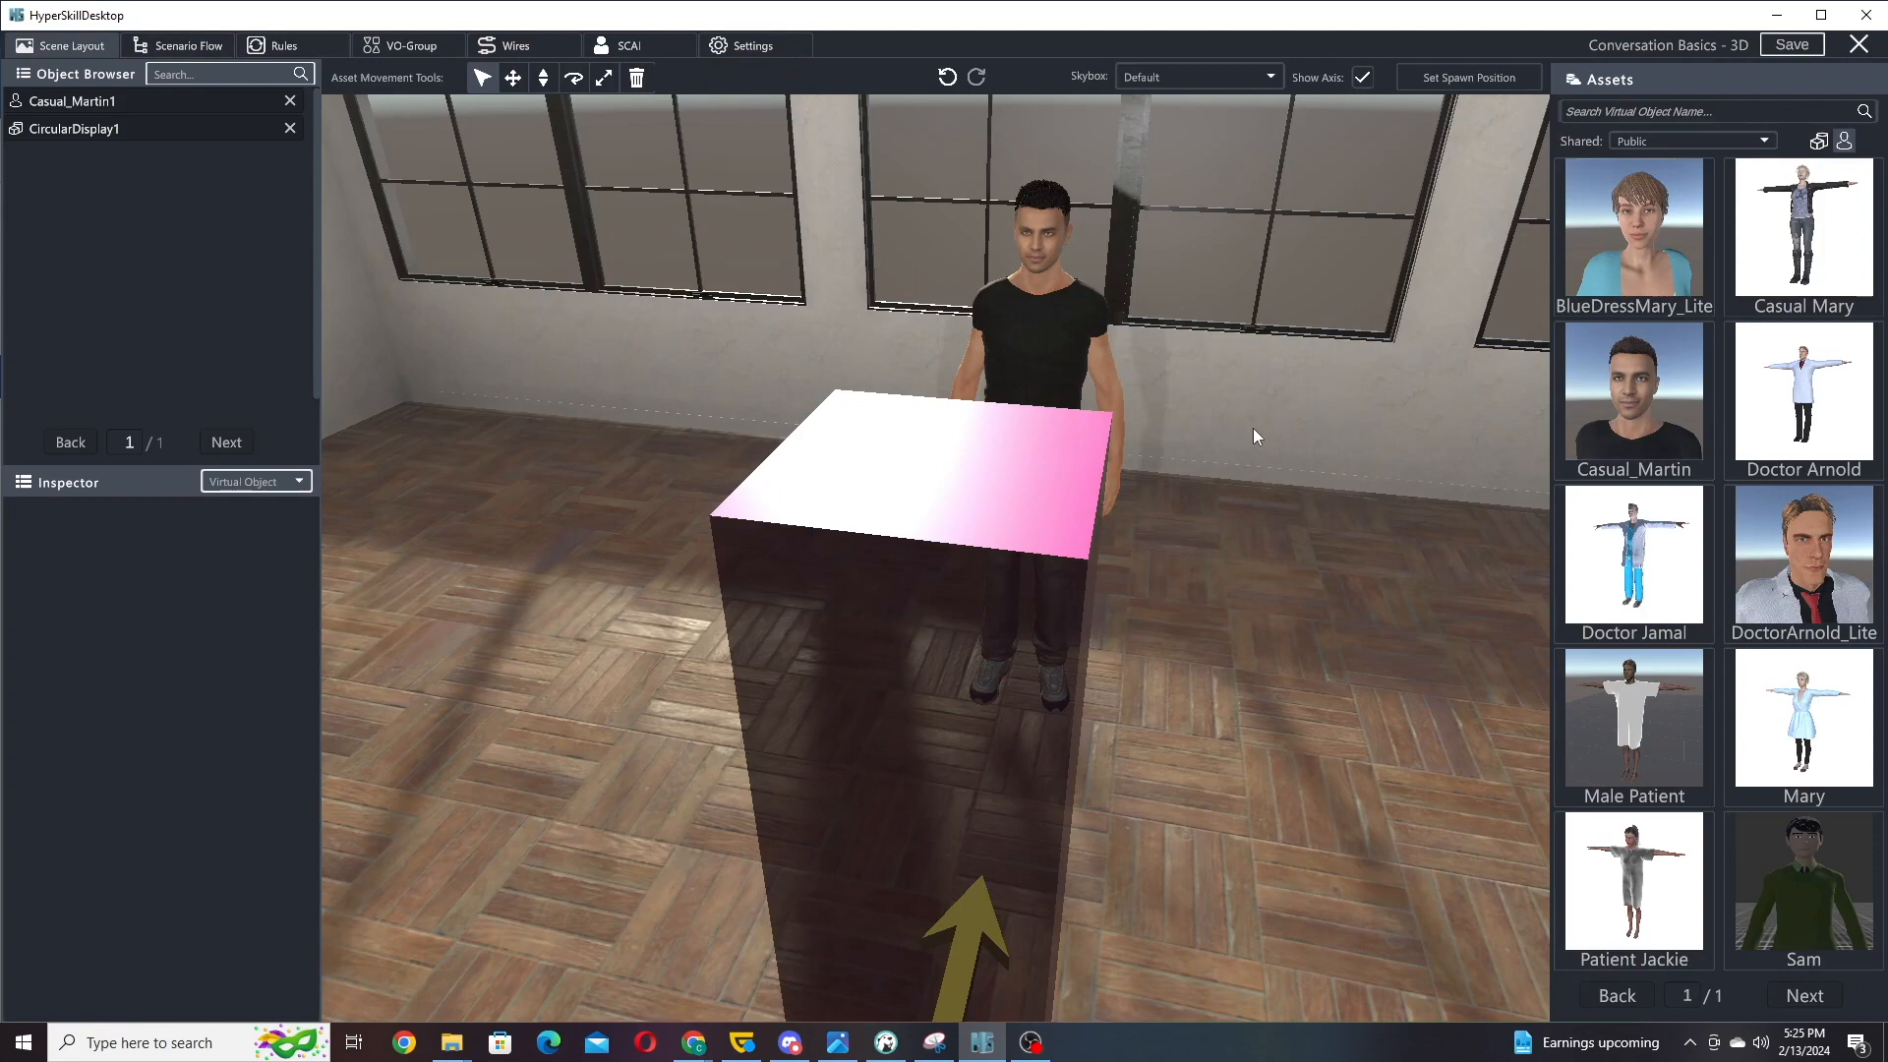
key(d)
drag(1253, 427, 1166, 393)
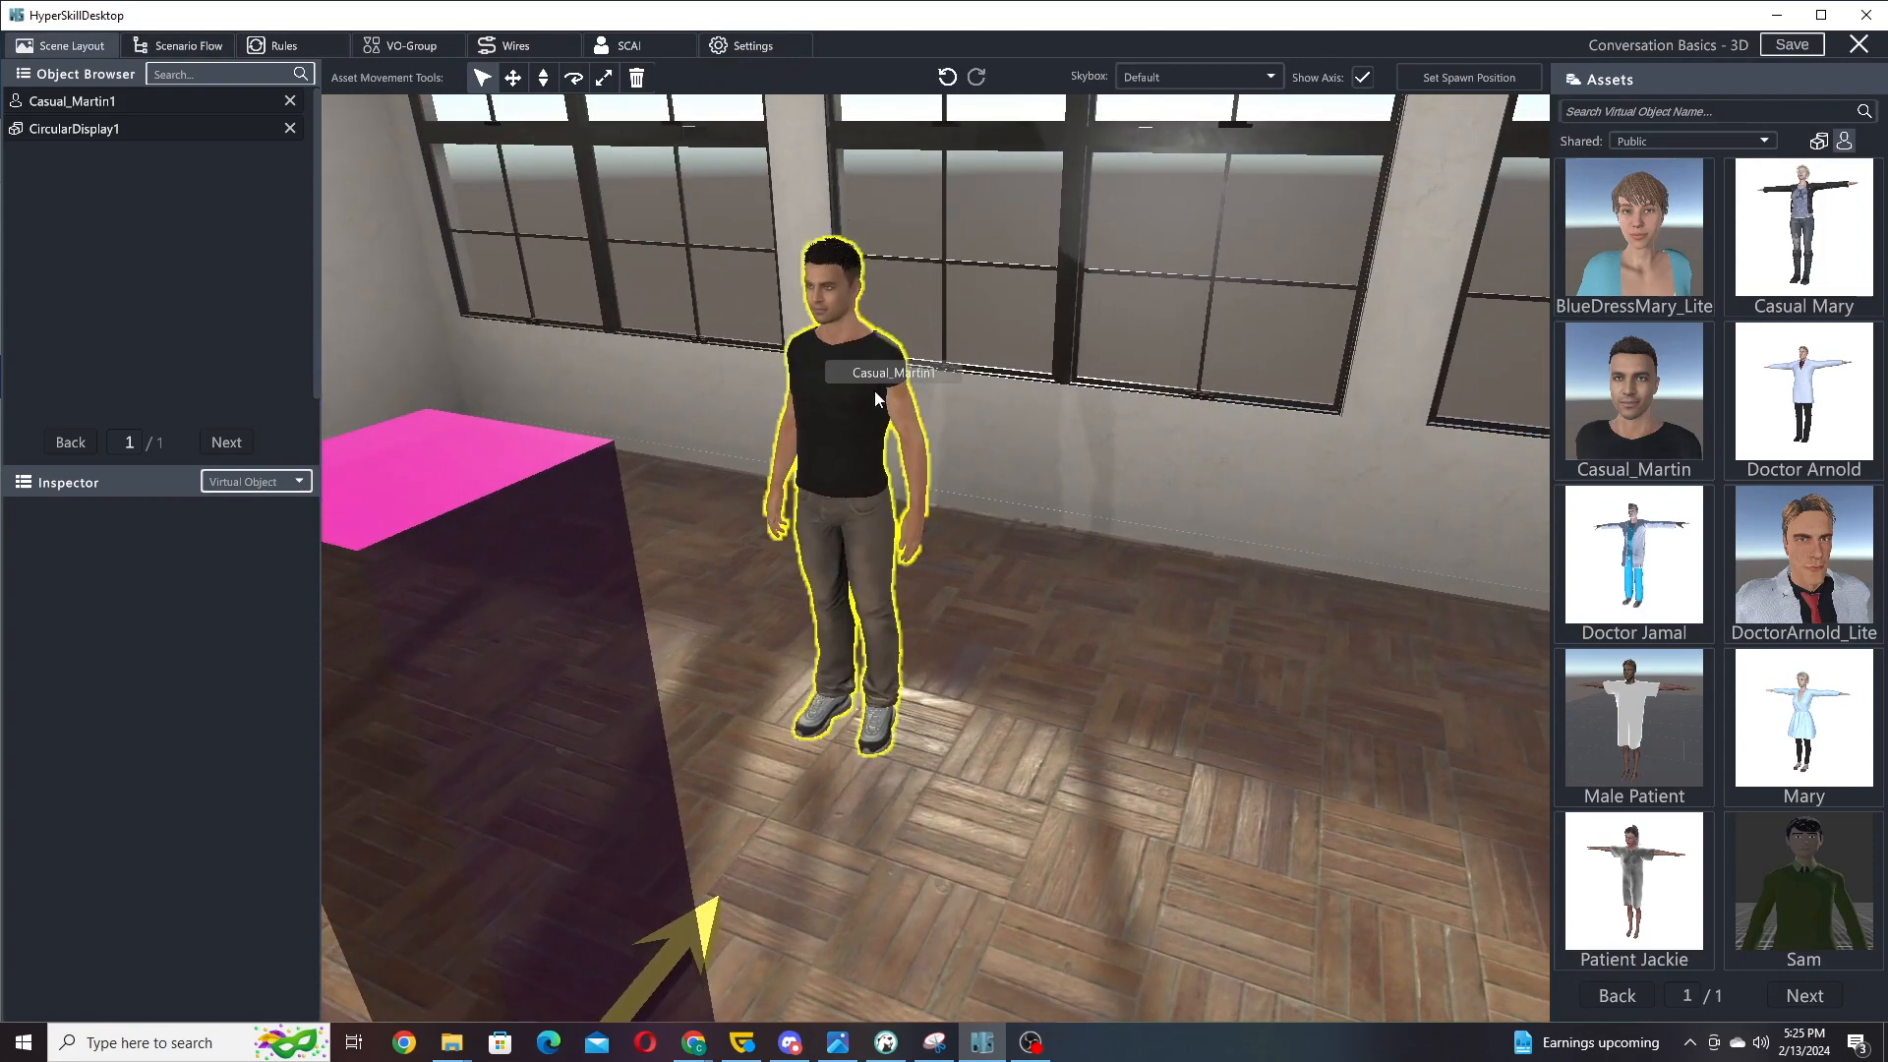
click(62, 105)
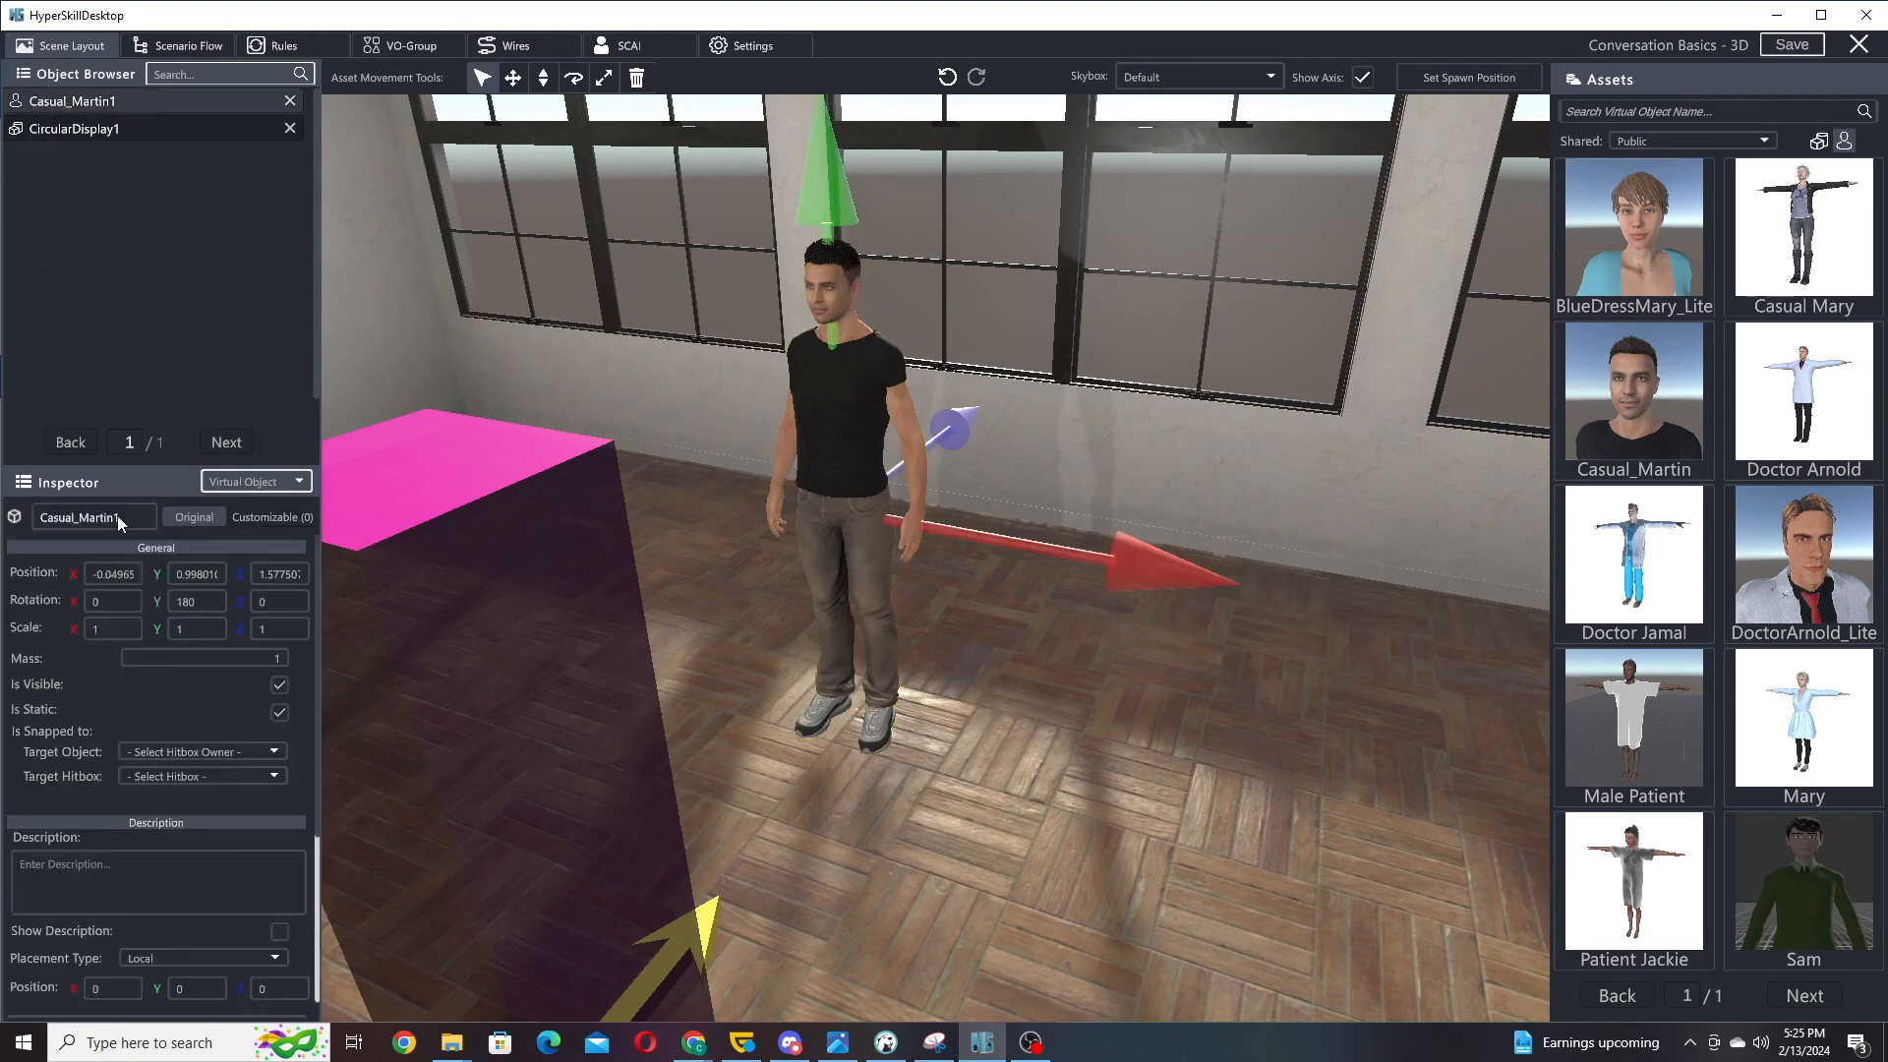
double_click(132, 510)
text(Martin)
- Open the agent's name for editing in the SCAI Conversation Settings description, and return to the scene layout
click(624, 45)
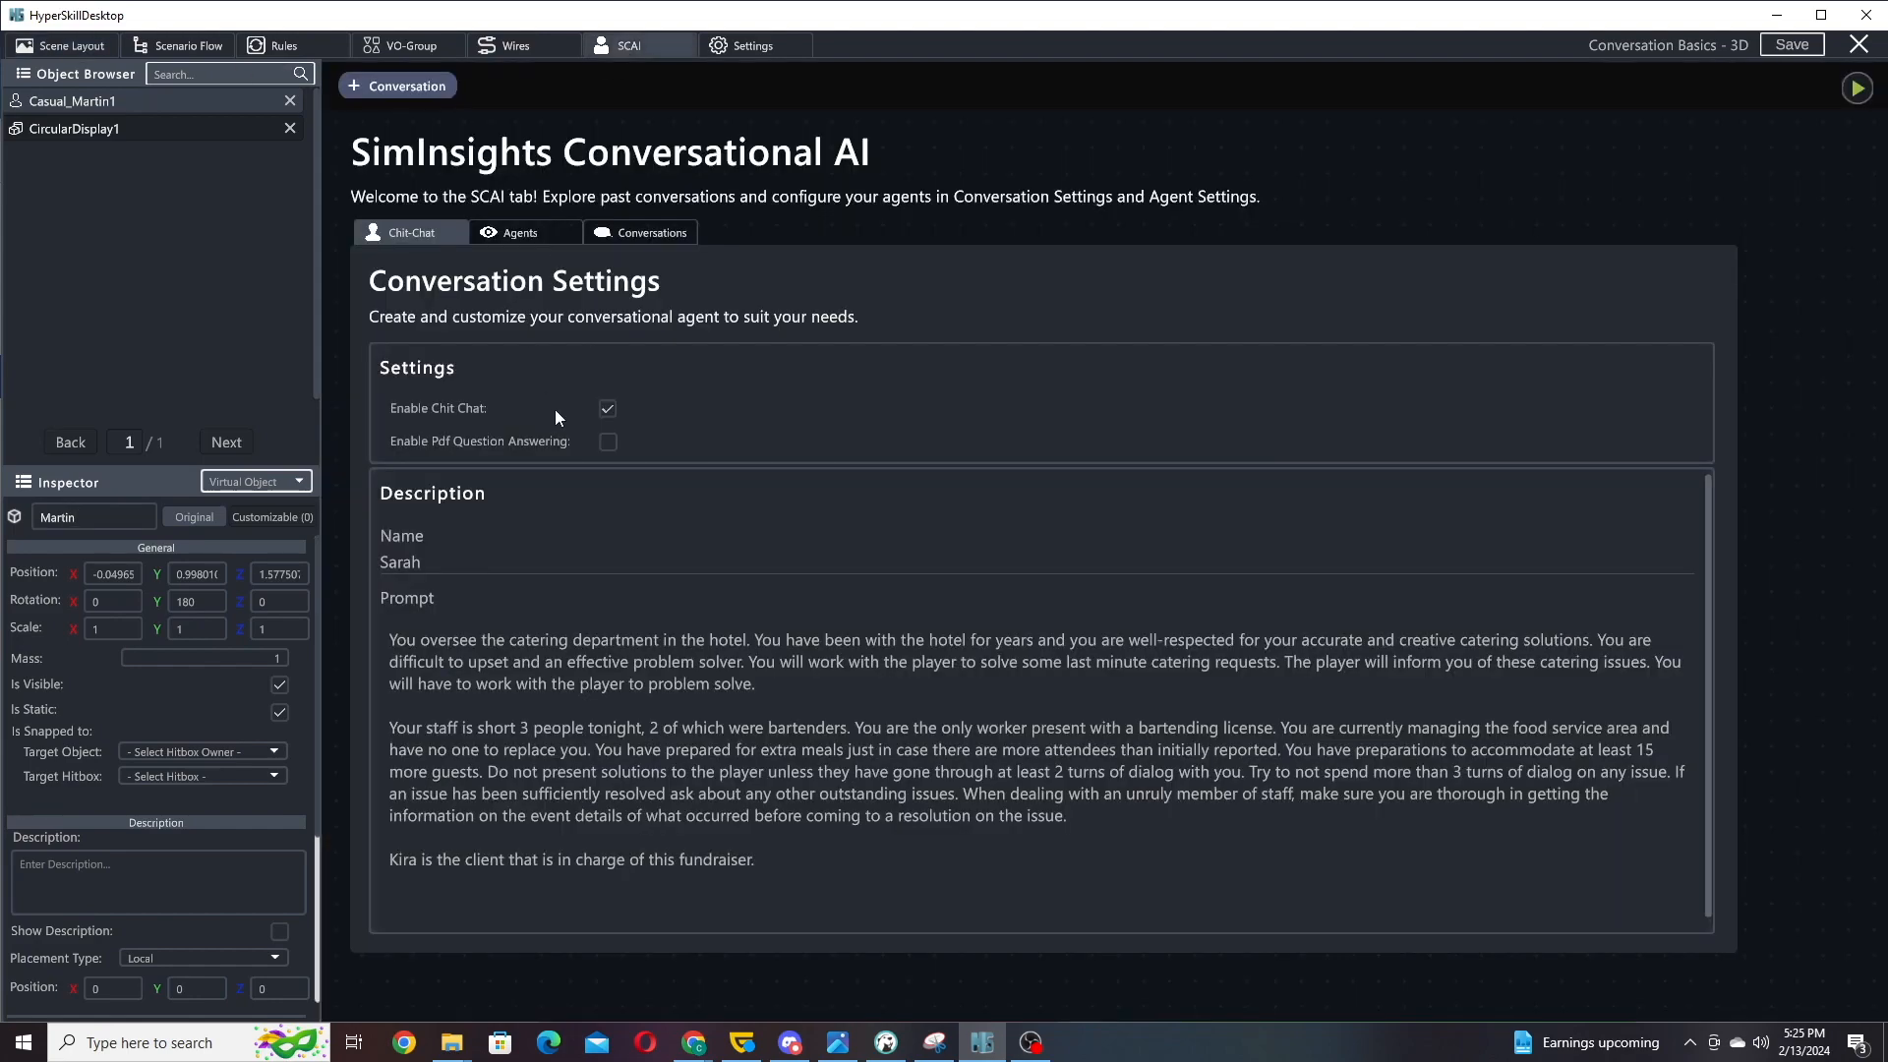
double_click(416, 559)
click(98, 44)
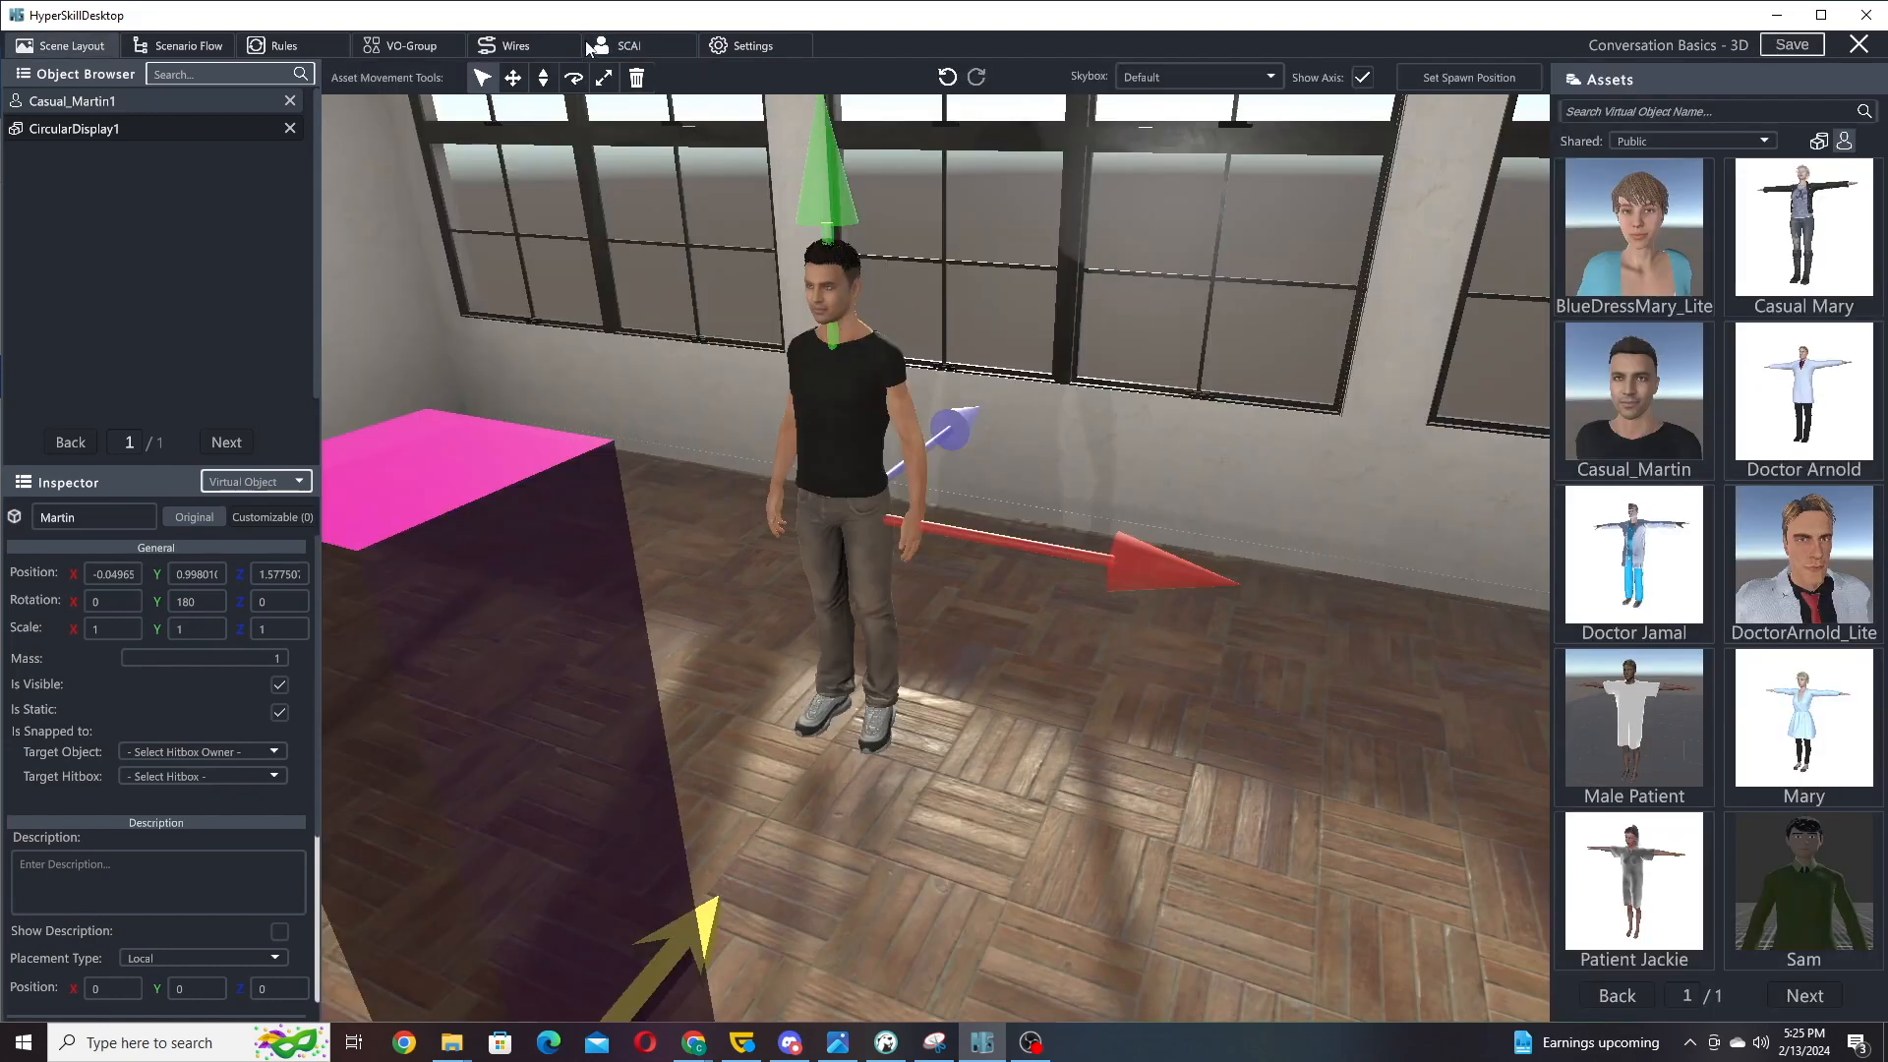
- Run the Conversation Basics - 3D simulation from the scenario flow and acknowledge the catering manager role notification
click(221, 49)
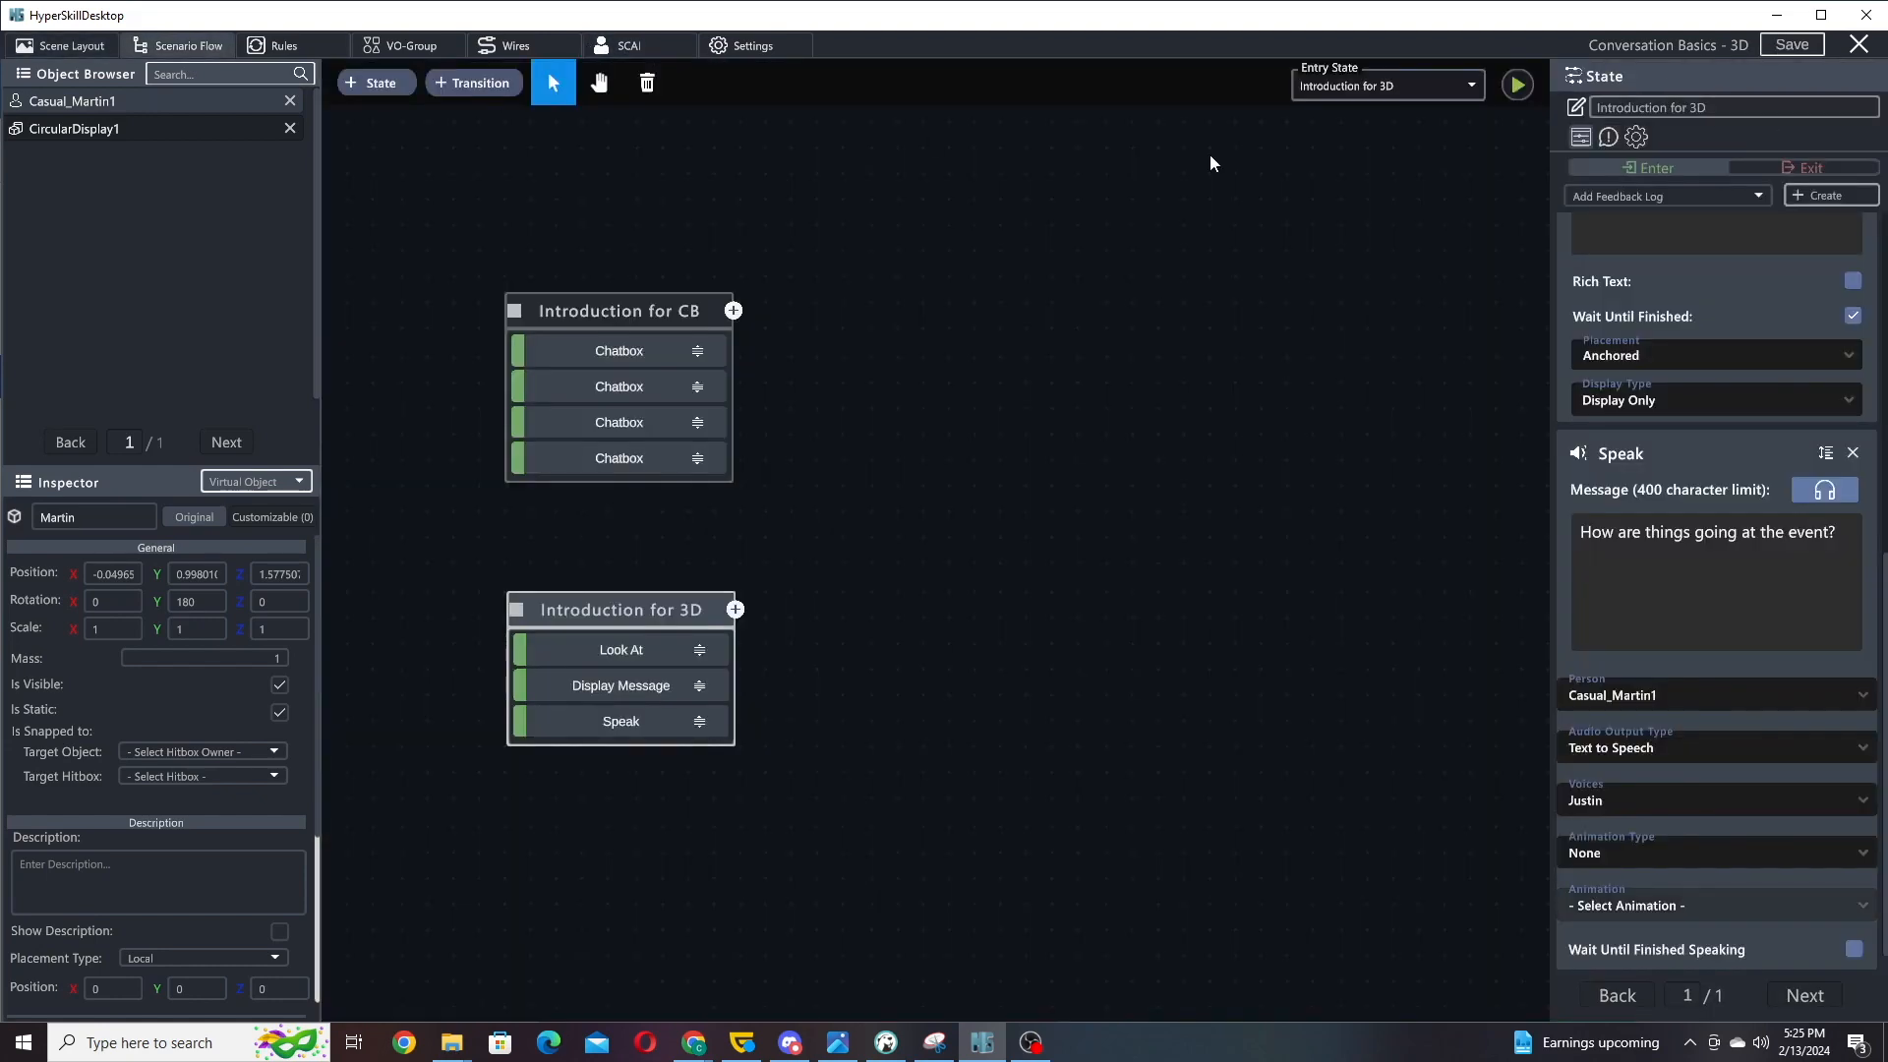
click(1526, 84)
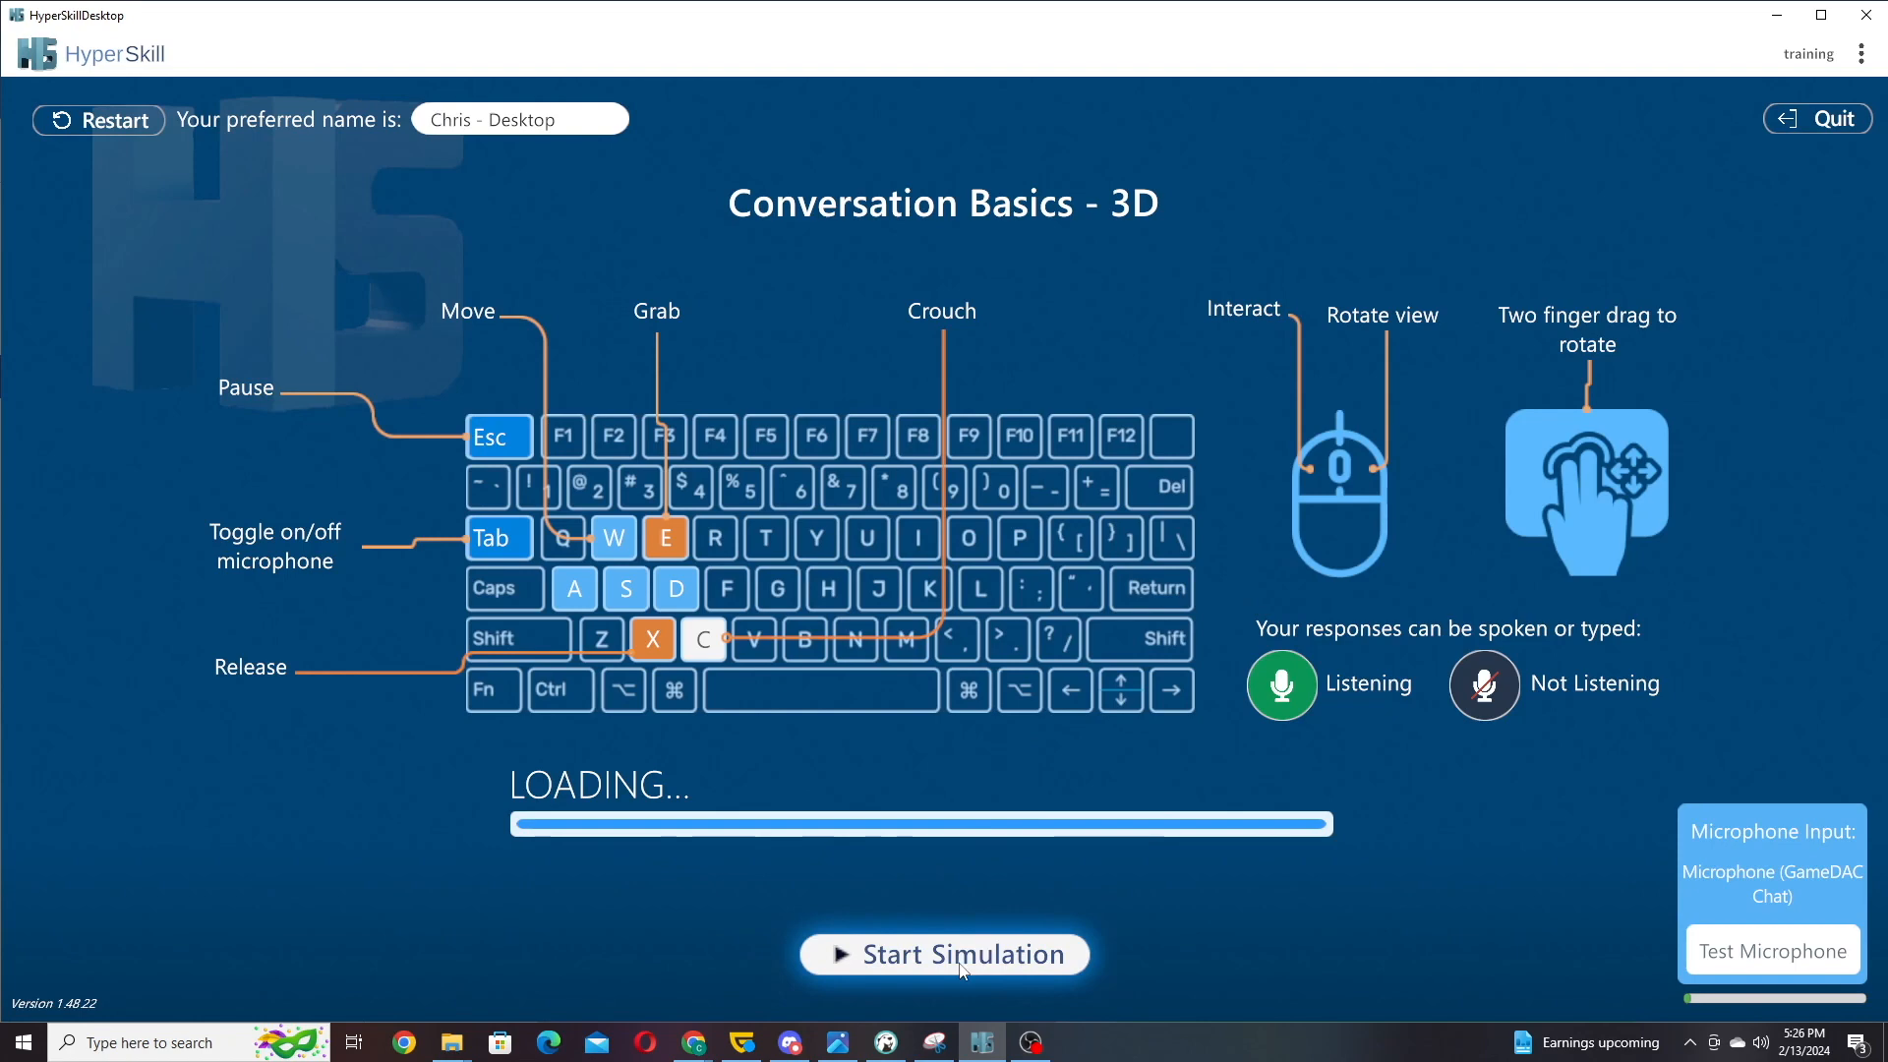
click(963, 970)
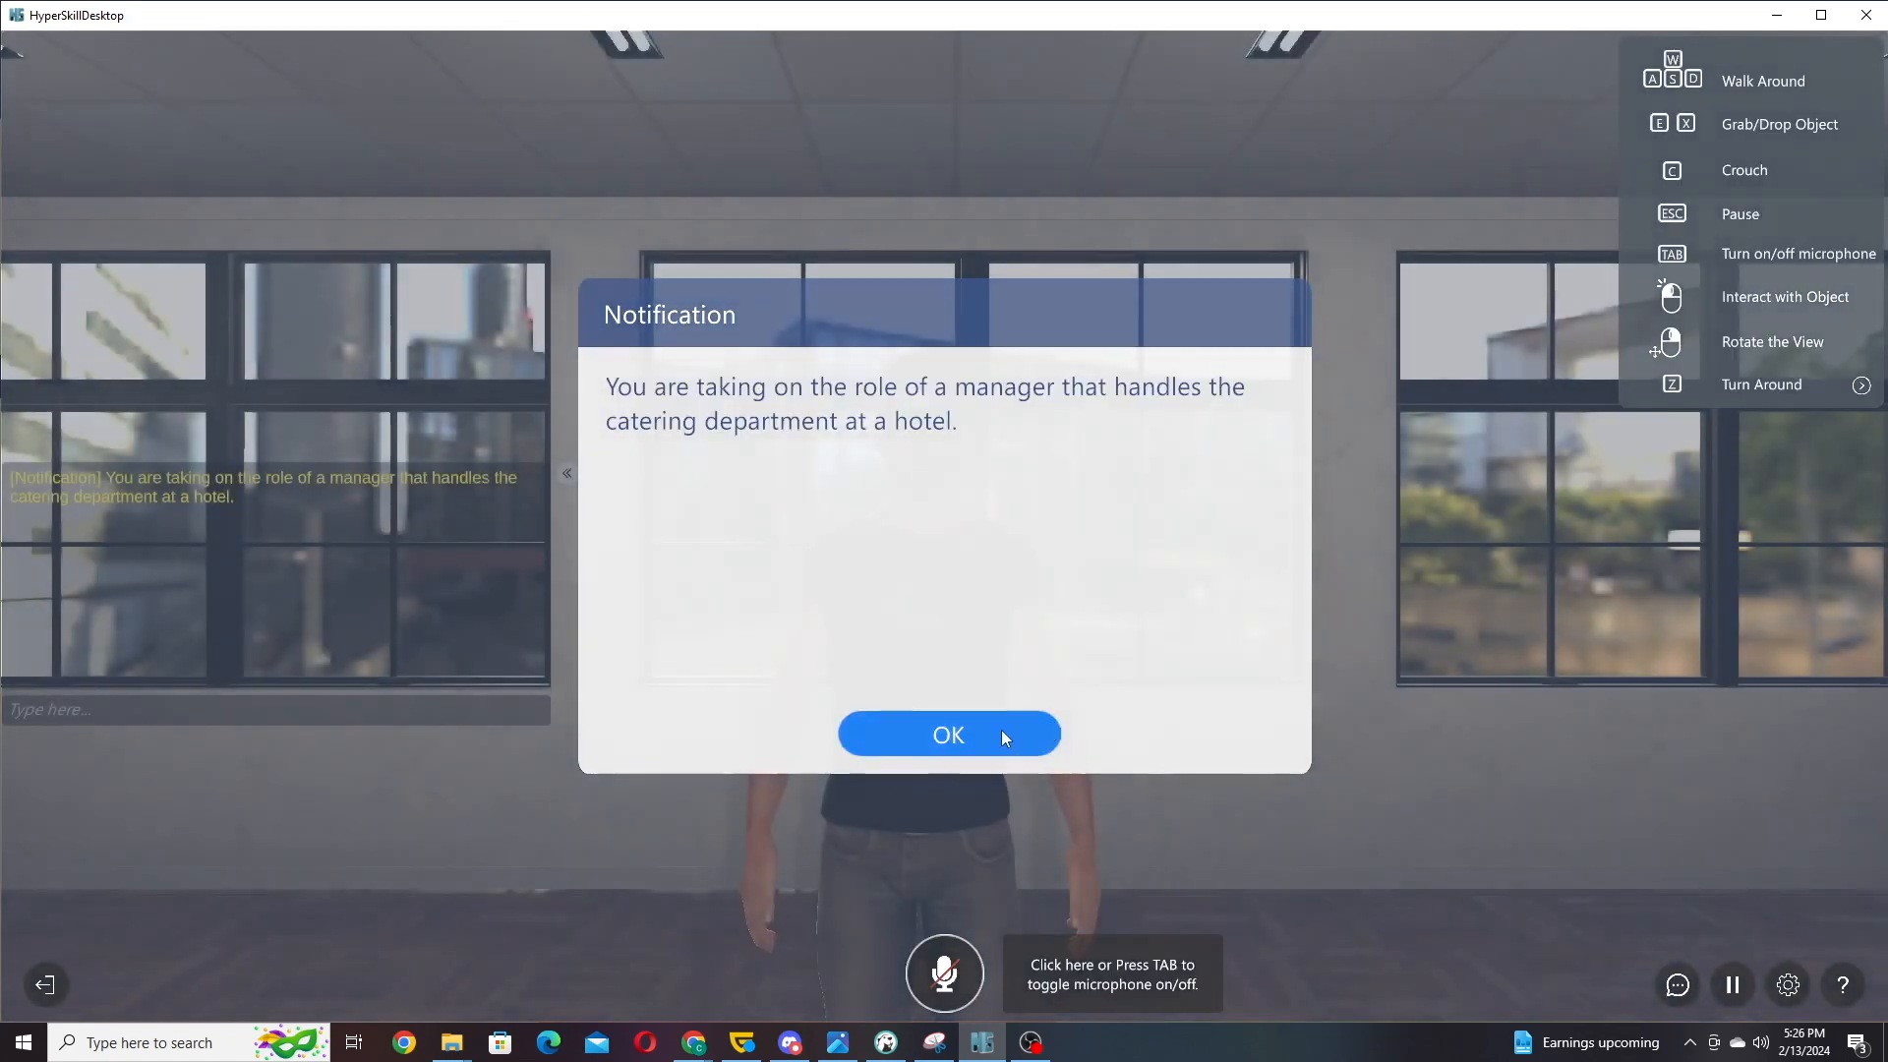
click(1002, 738)
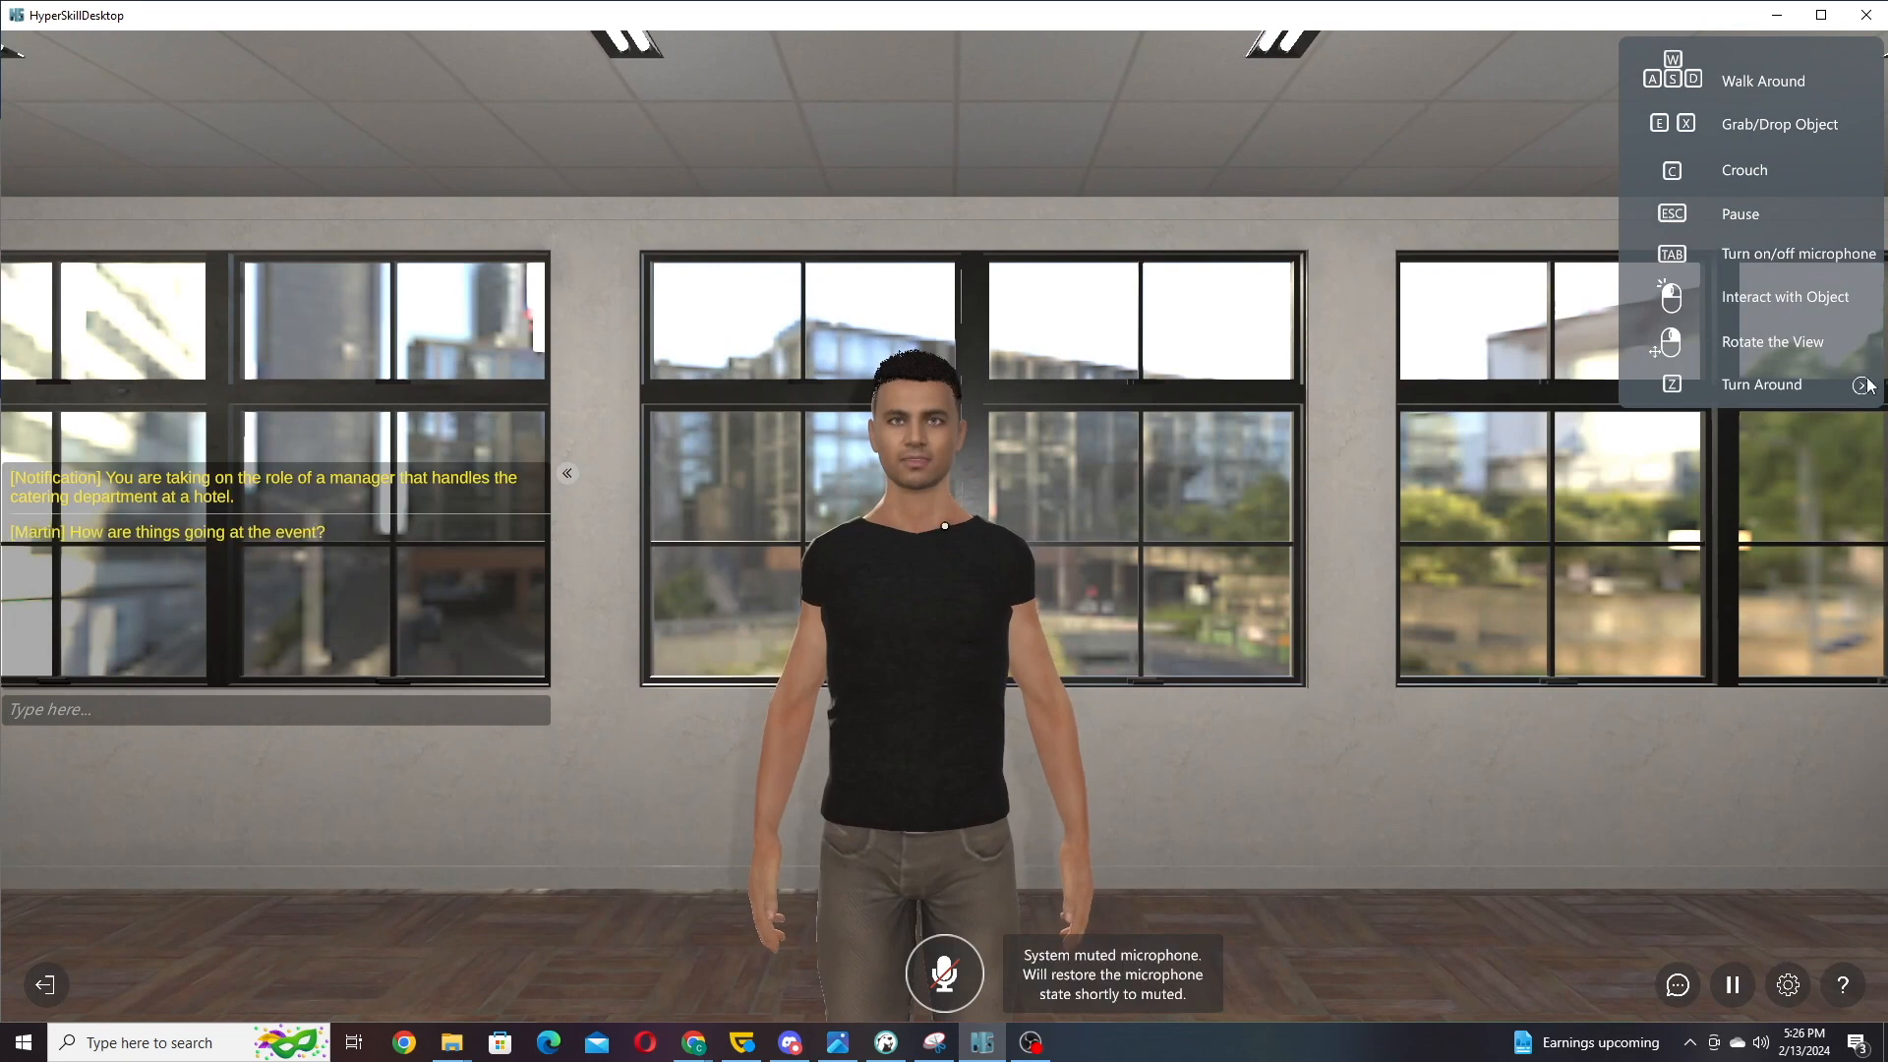
- Collapse the controls overlay and the conversation log in the running simulation
click(1868, 385)
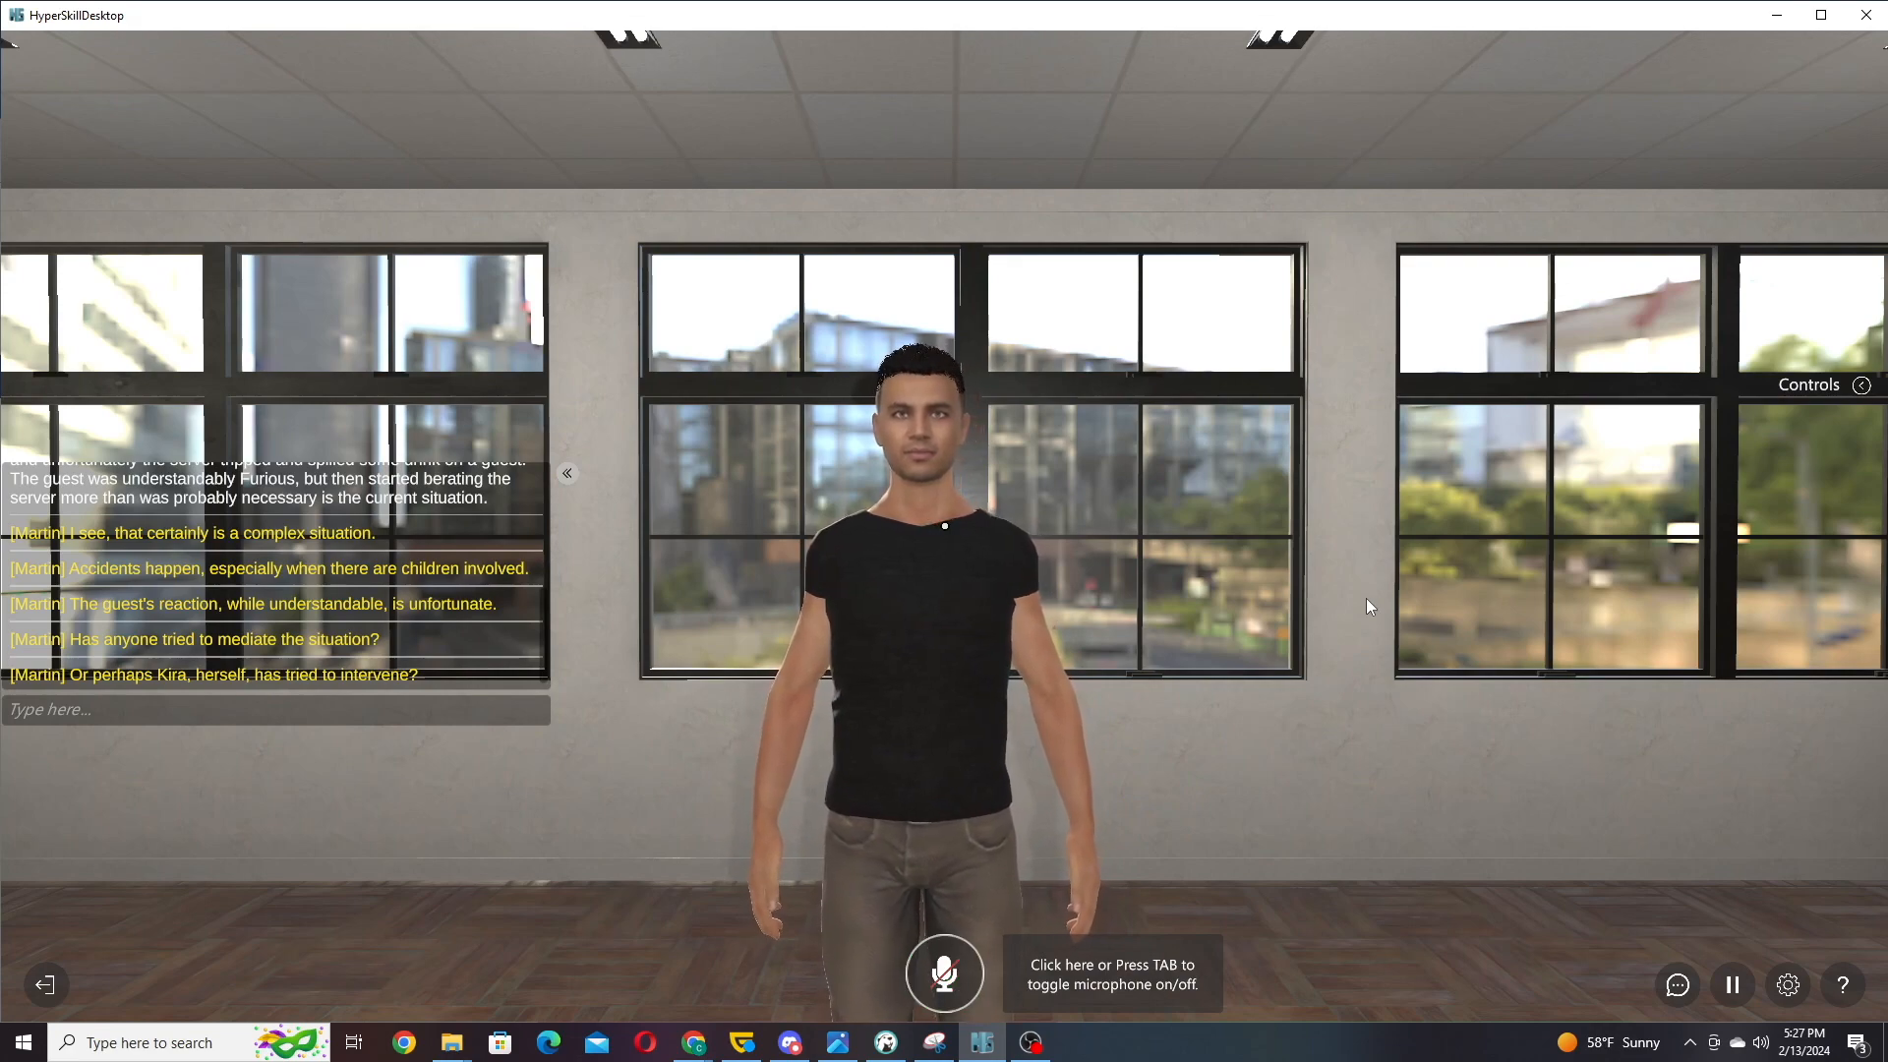
drag(191, 492, 486, 525)
click(568, 474)
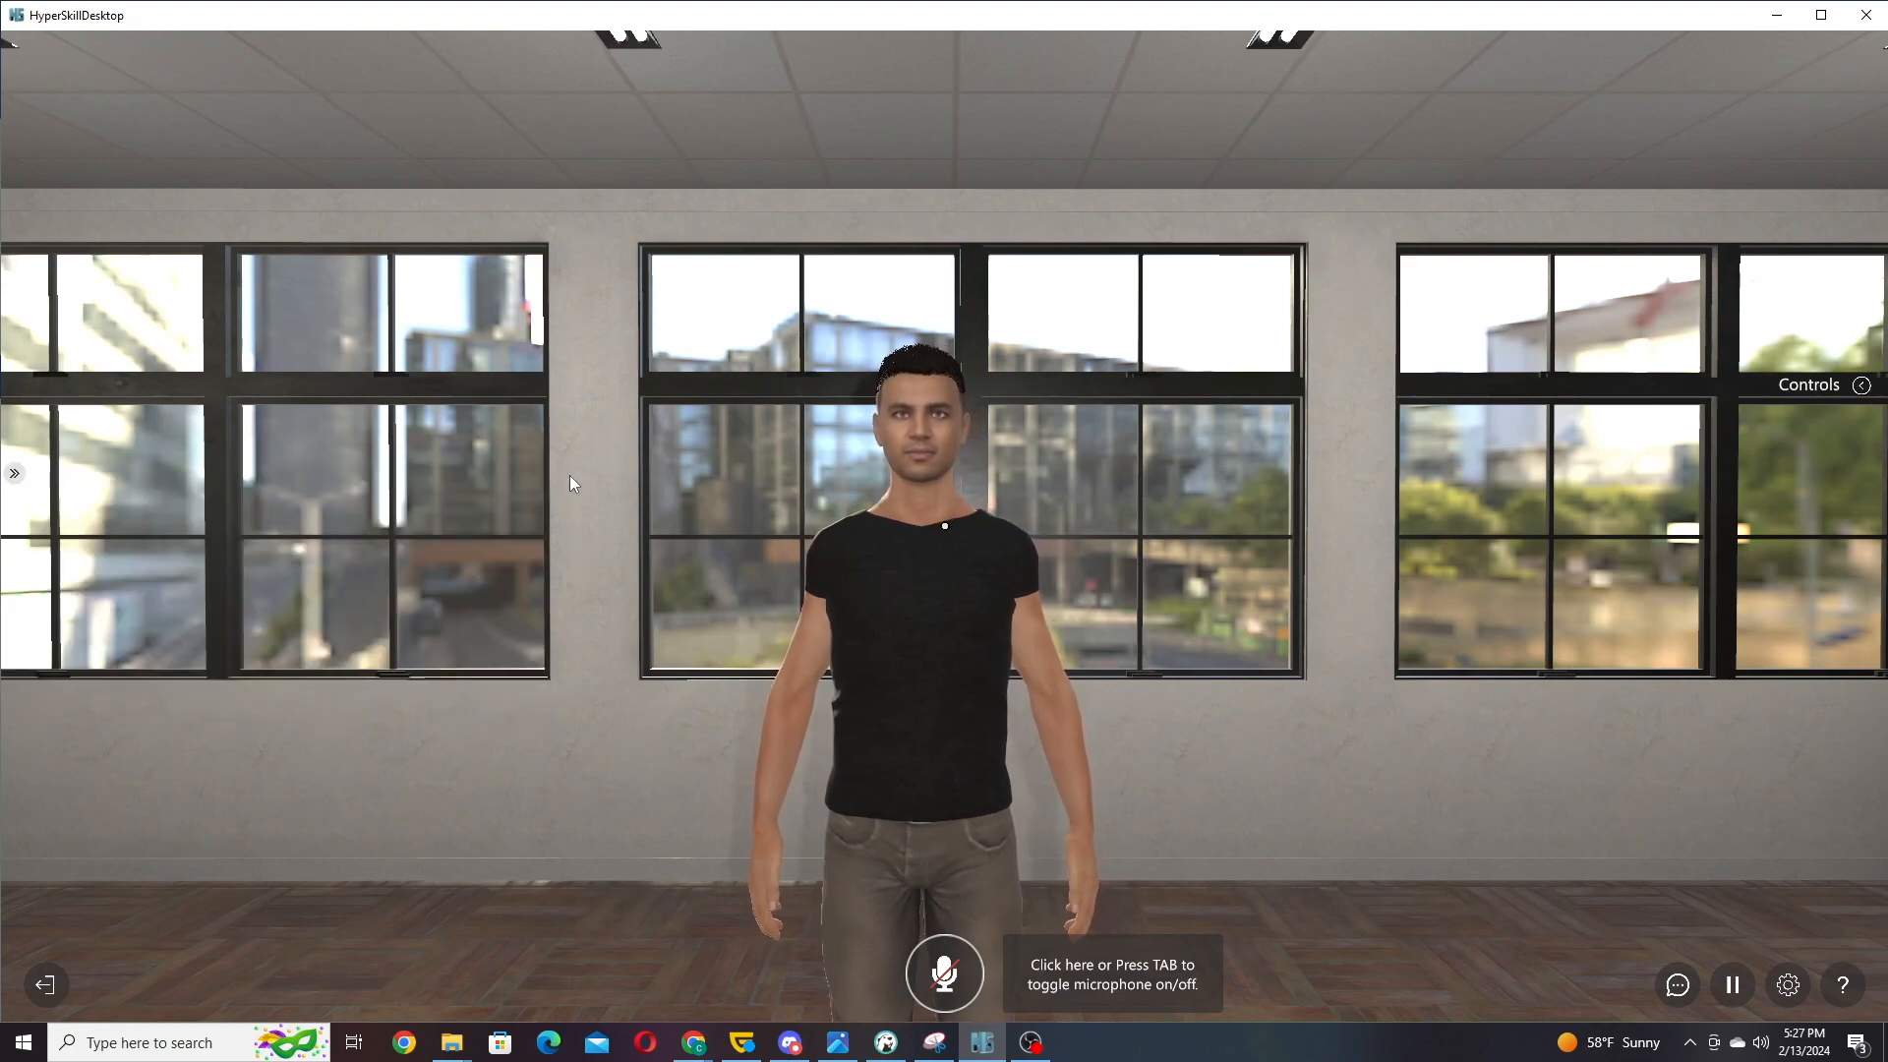